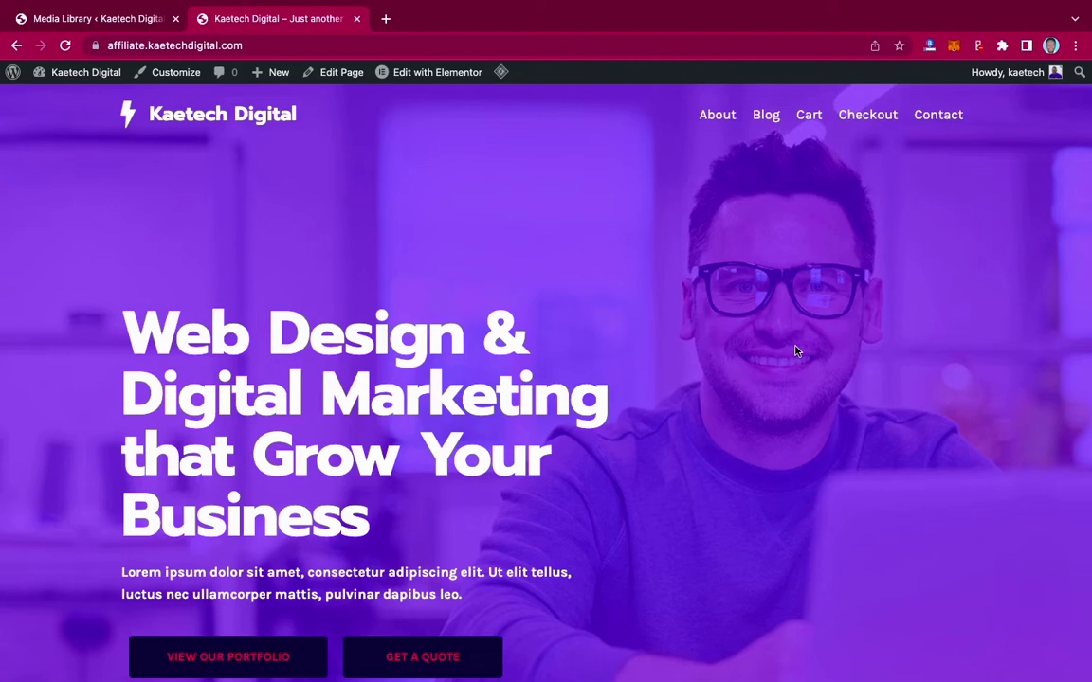
# Step: Open the Podcast post from the site's Blog page
pyautogui.click(767, 114)
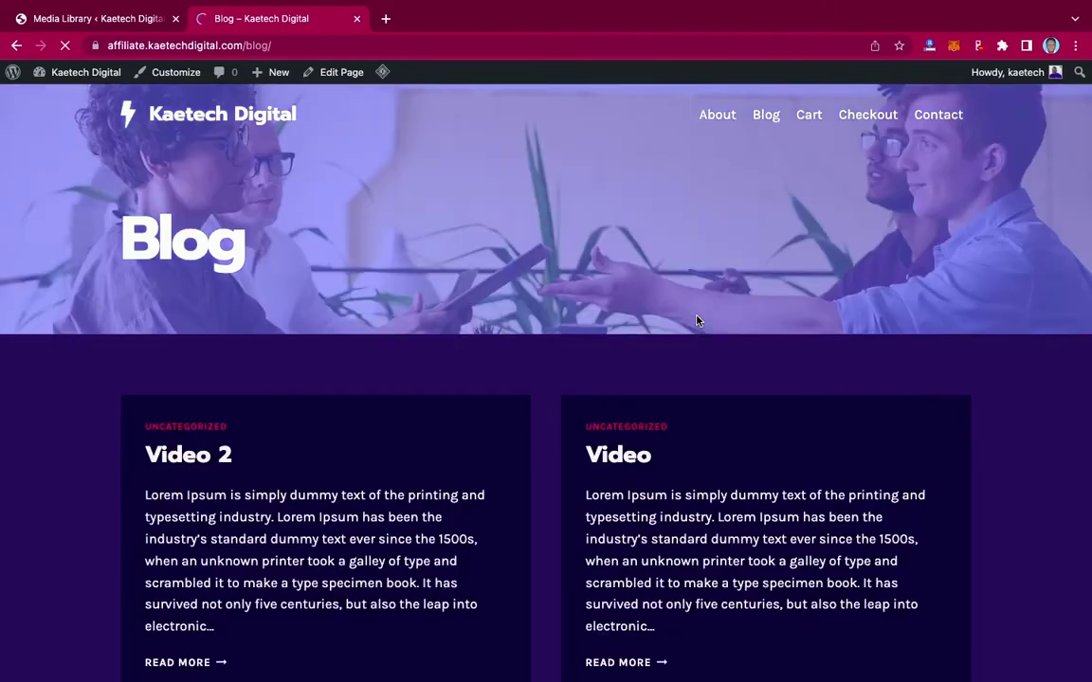
pyautogui.scroll(-2, 697, 320)
pyautogui.scroll(-2, 697, 320)
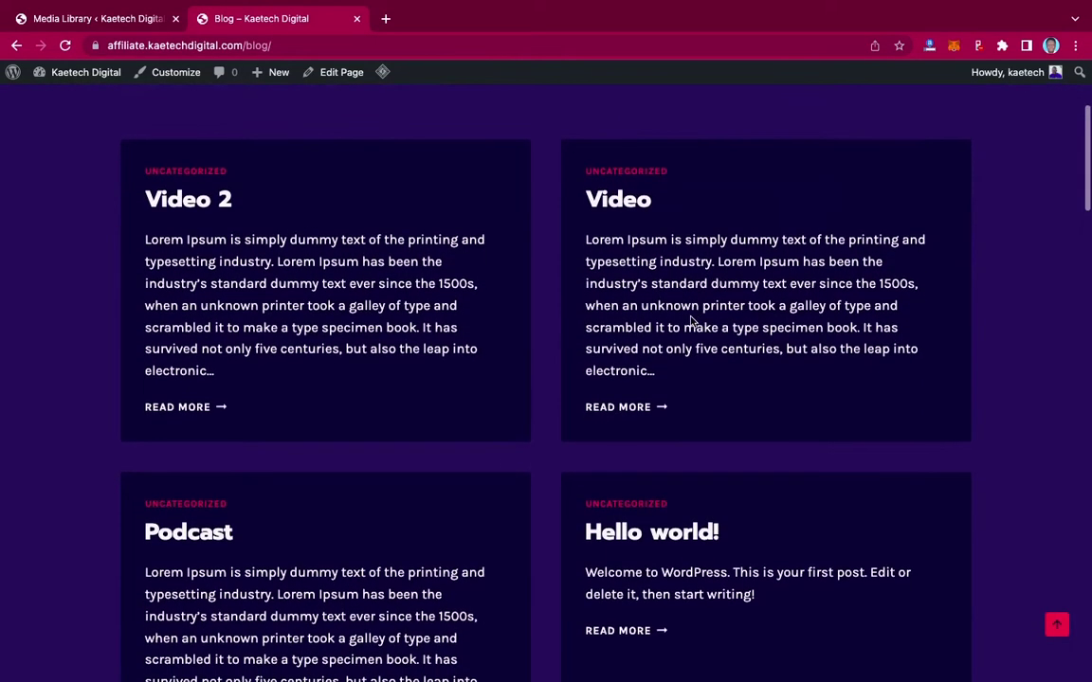
pyautogui.click(198, 536)
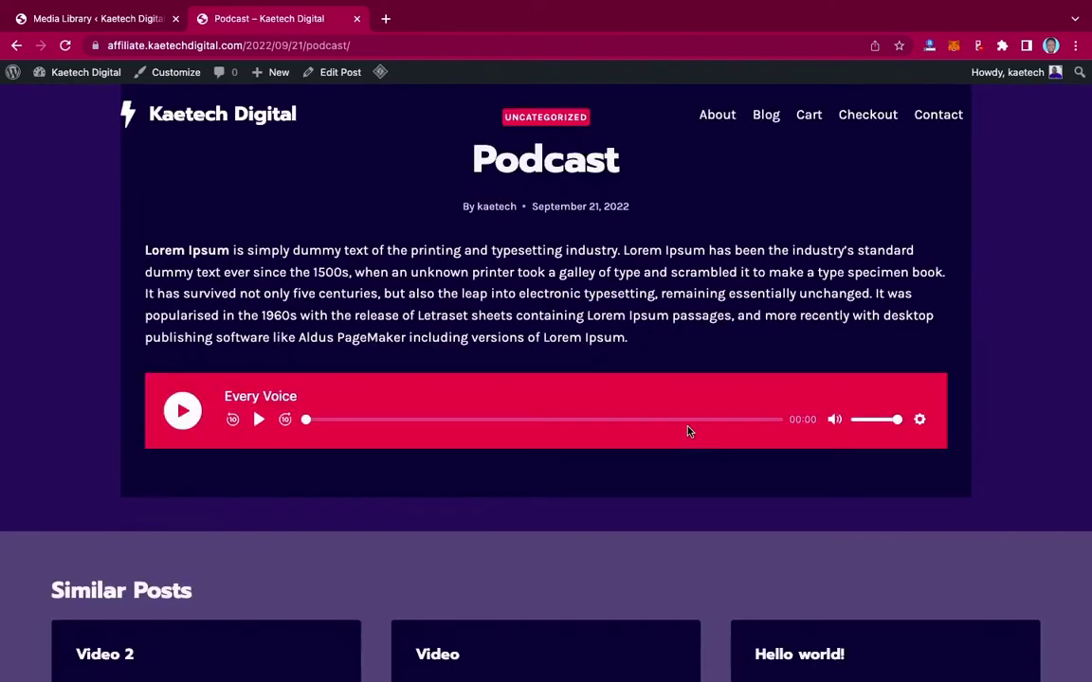
# Step: Play the Every Voice audio briefly, pause it, and check which options the player's settings offer
pyautogui.click(182, 410)
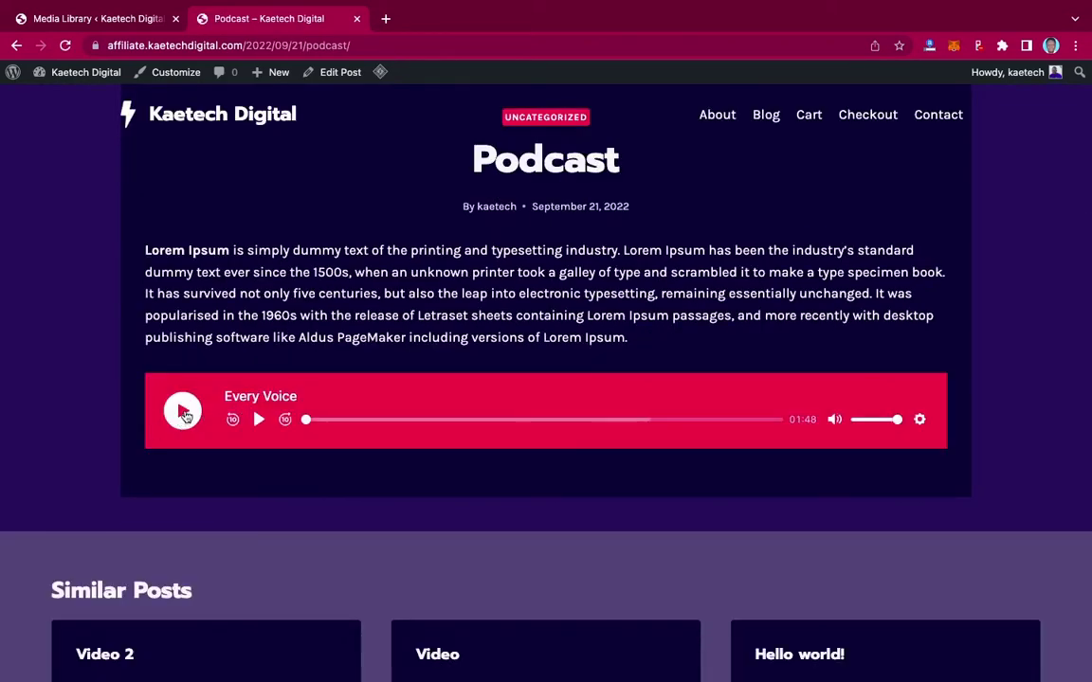
pyautogui.click(183, 411)
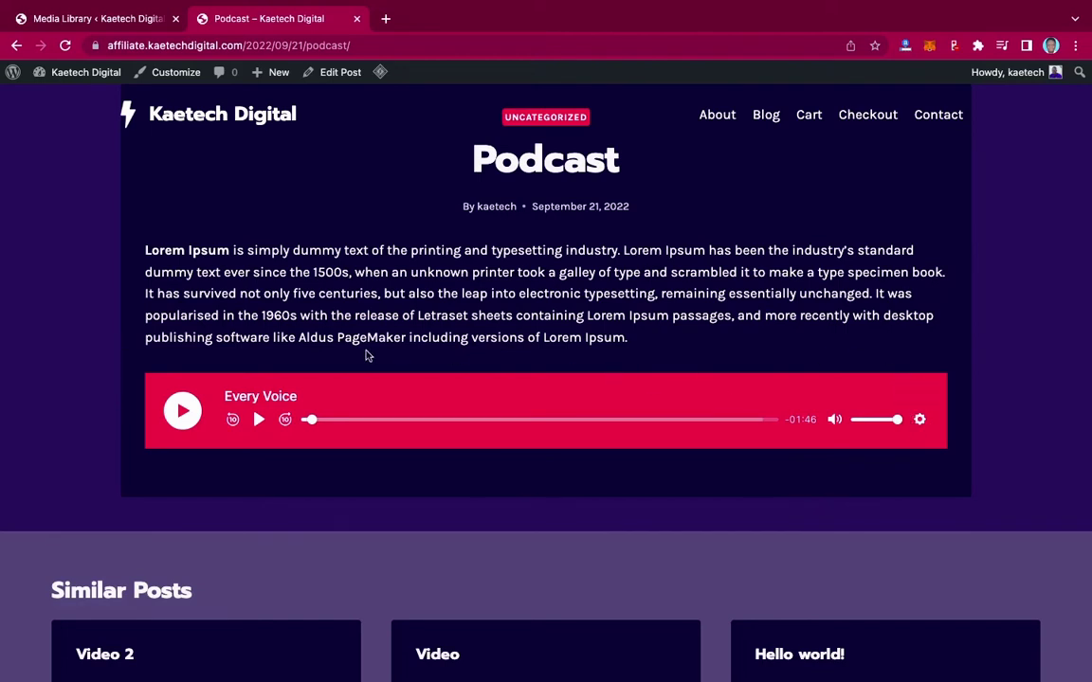
pyautogui.click(922, 421)
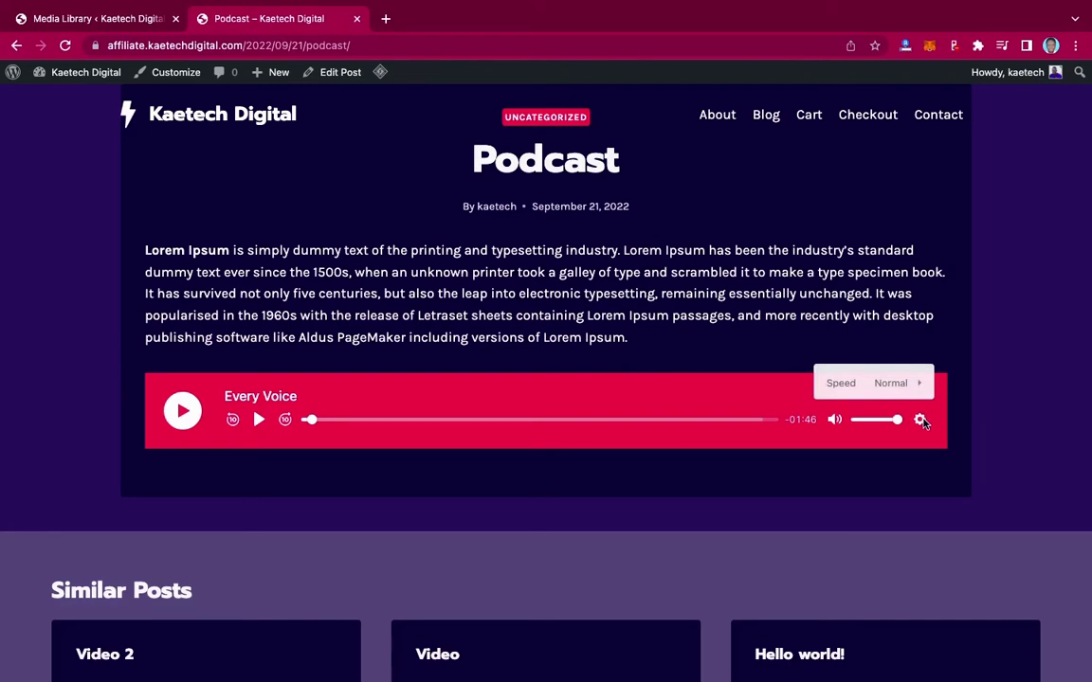
pyautogui.click(921, 421)
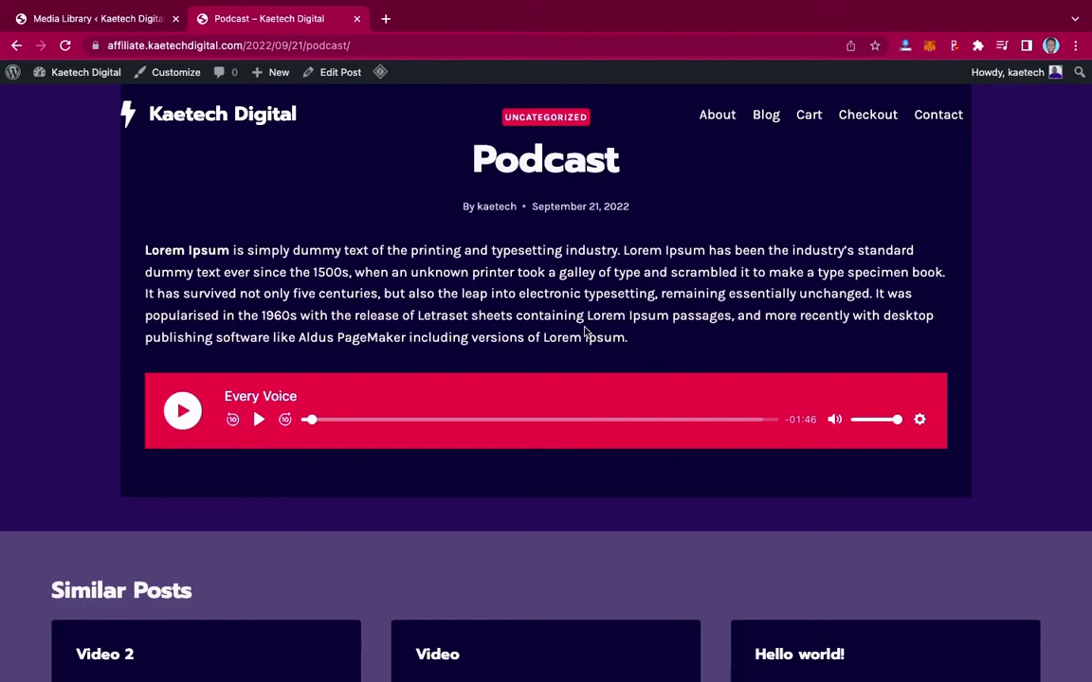
# Step: Inspect the Podcast page's HTML and select the controls wrapper element of the Every Voice audio player
pyautogui.rightClick(517, 251)
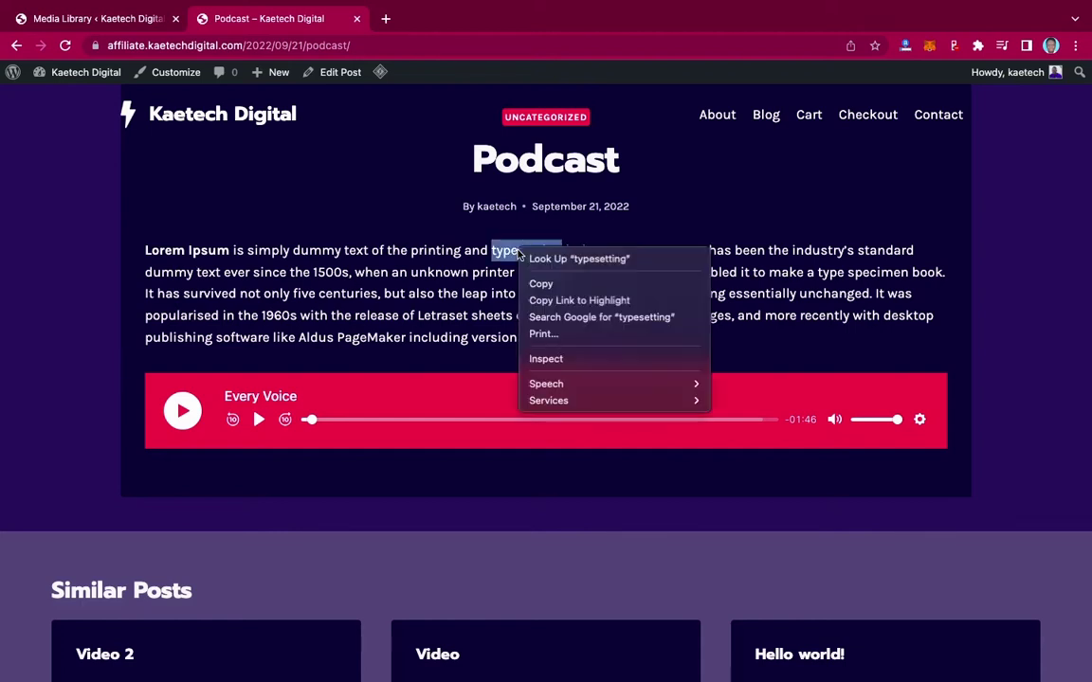
pyautogui.click(464, 236)
pyautogui.rightClick(464, 233)
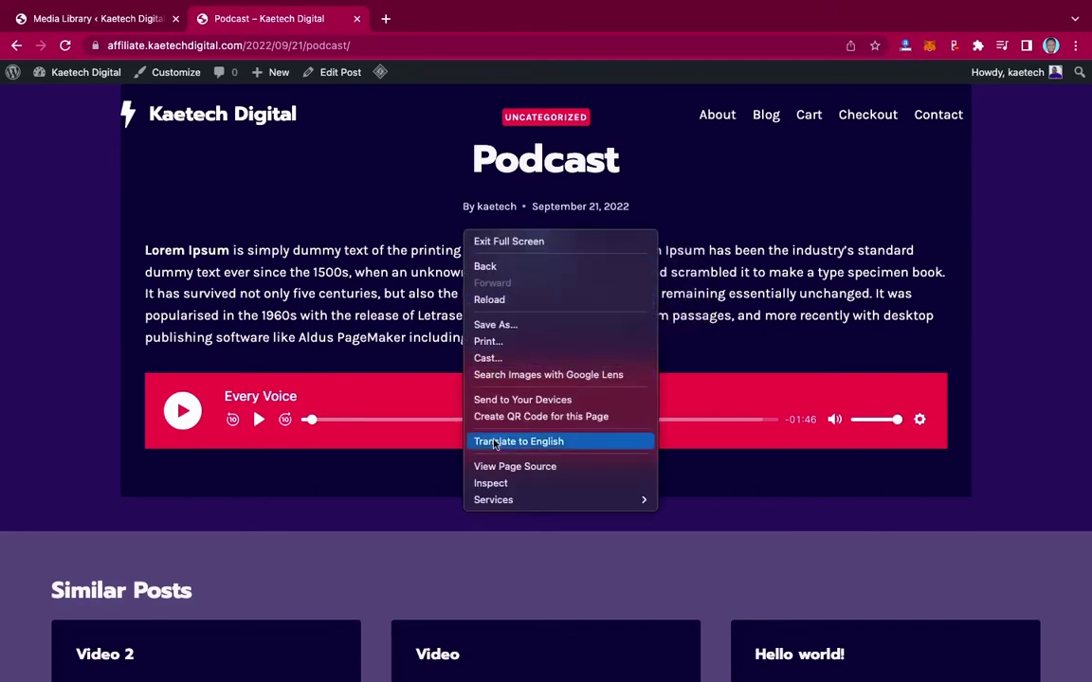
pyautogui.click(512, 484)
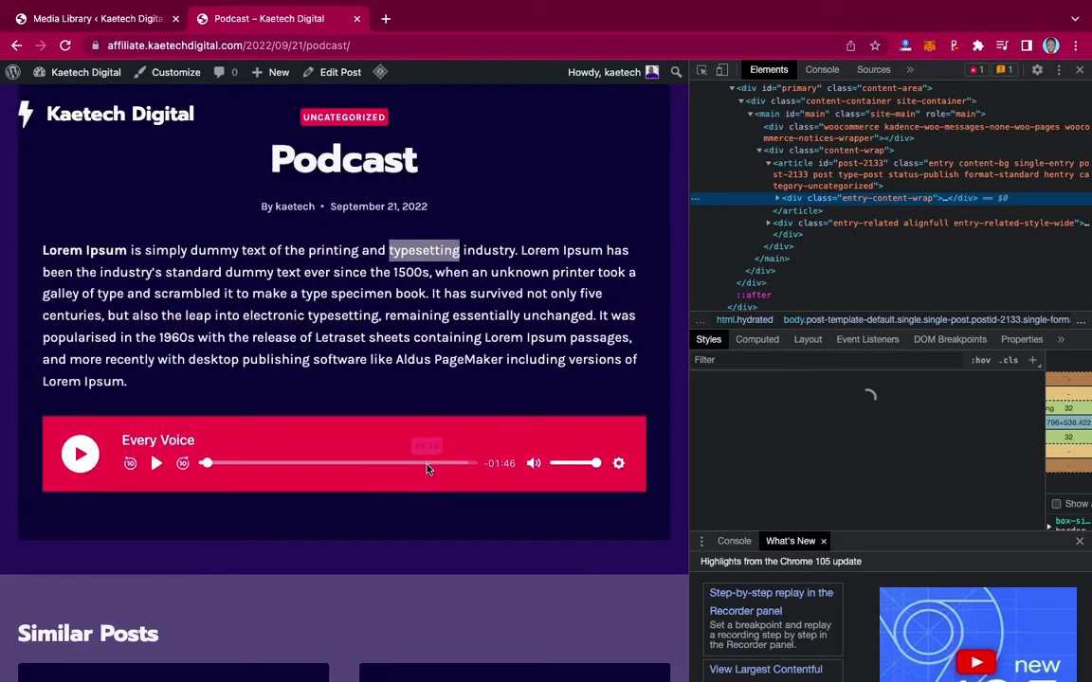
pyautogui.scroll(10, 843, 230)
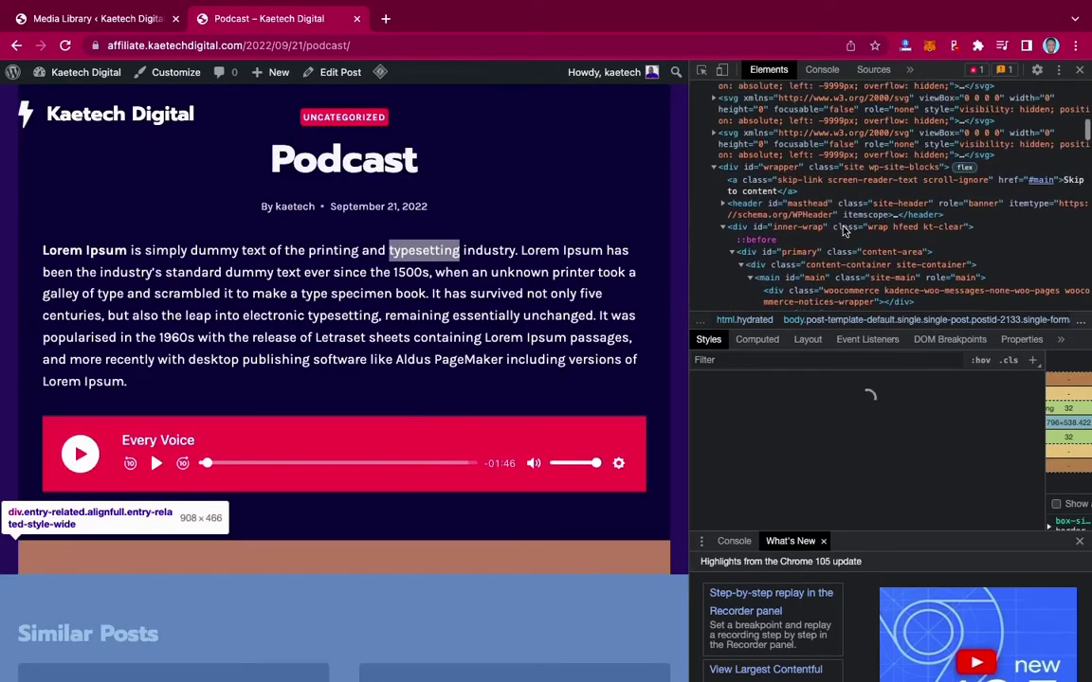
pyautogui.scroll(5, 843, 230)
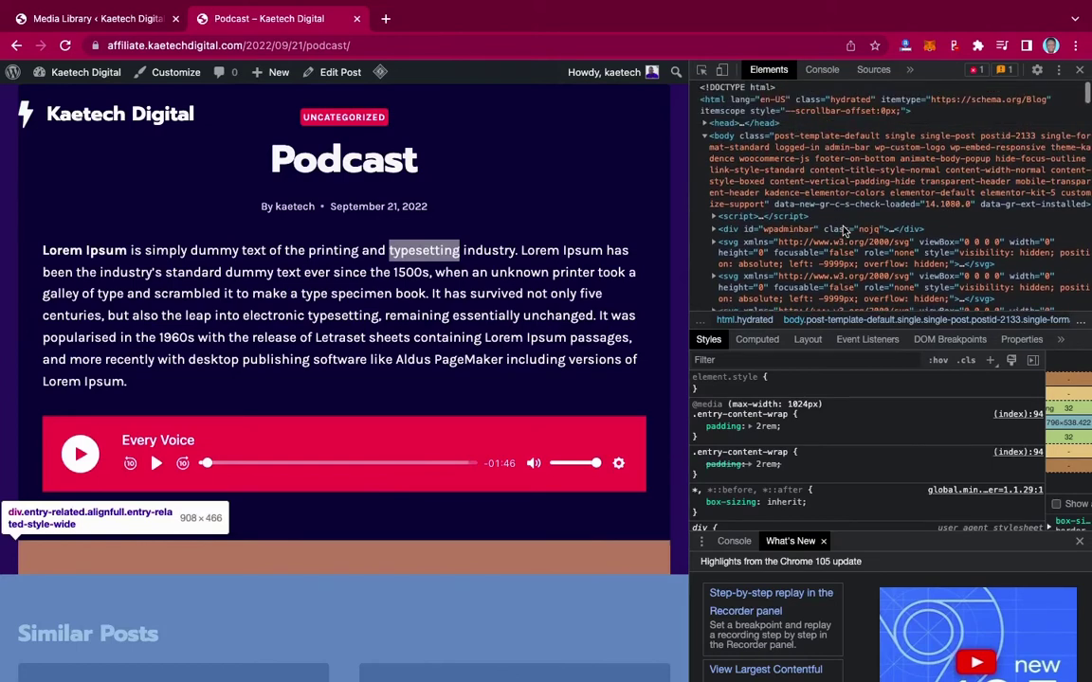
pyautogui.scroll(-15, 843, 230)
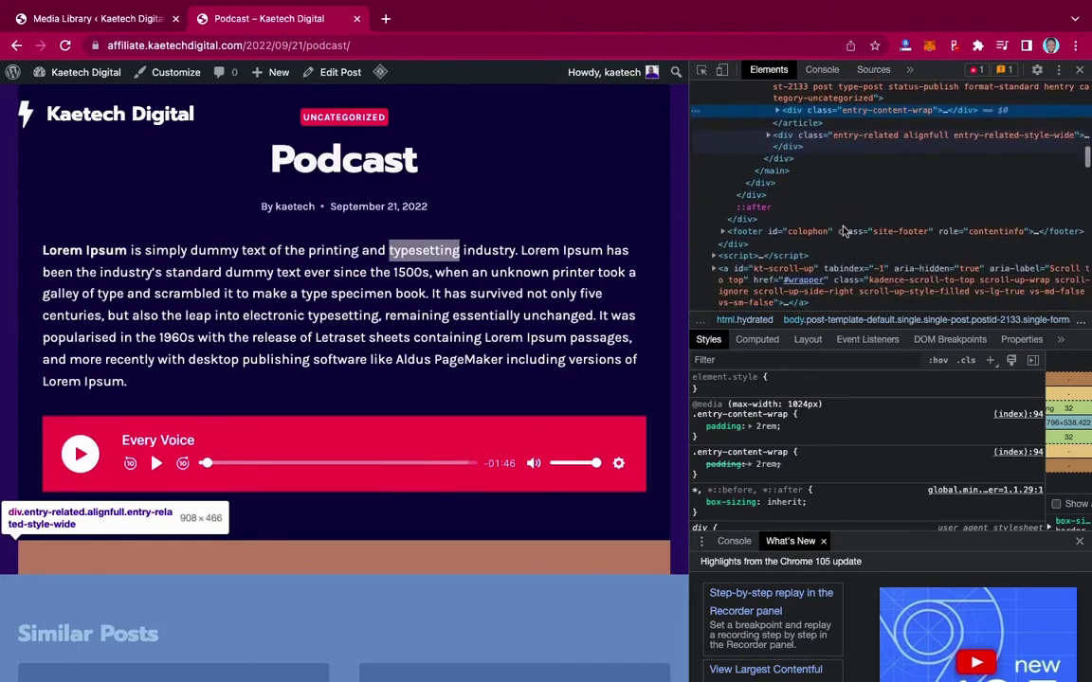
pyautogui.scroll(-10, 843, 230)
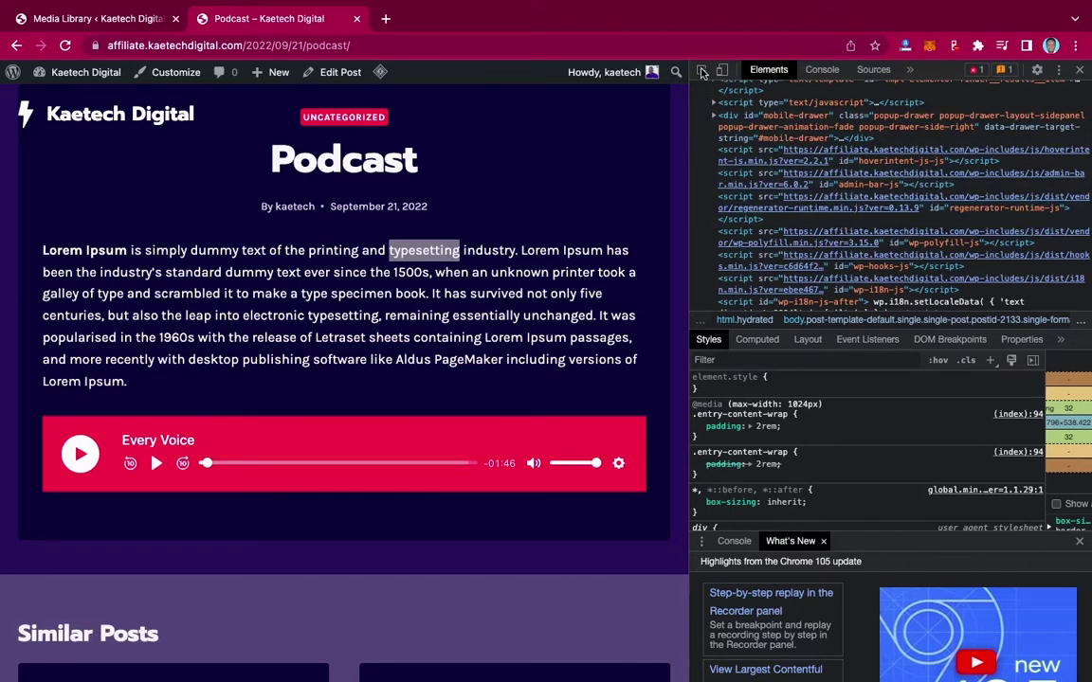
pyautogui.click(702, 71)
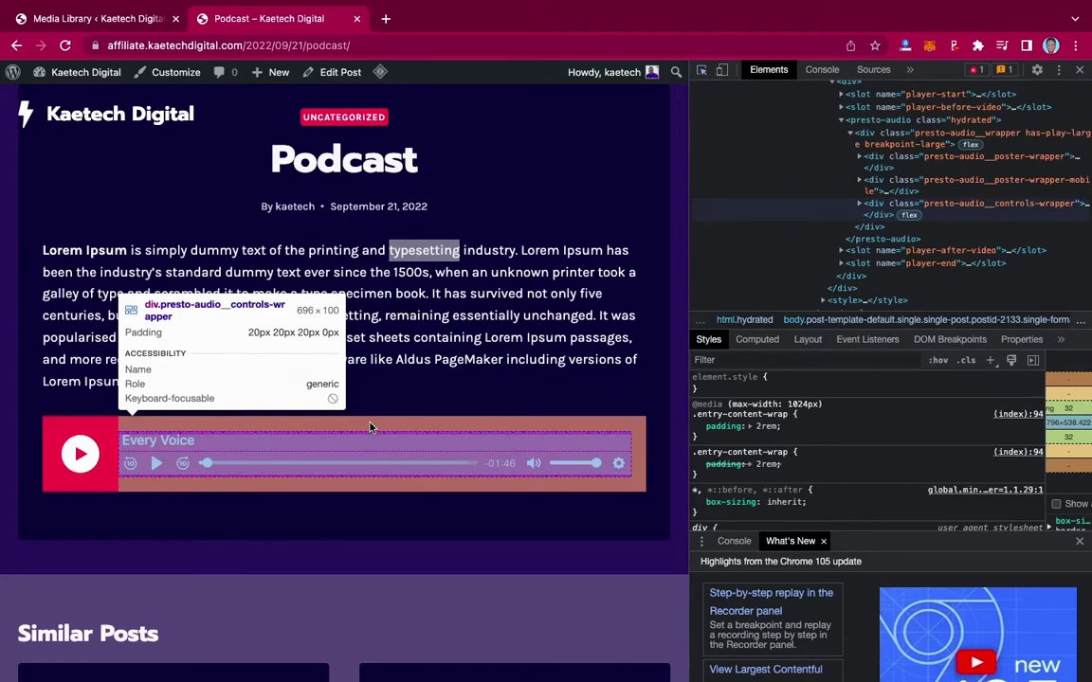
pyautogui.click(370, 428)
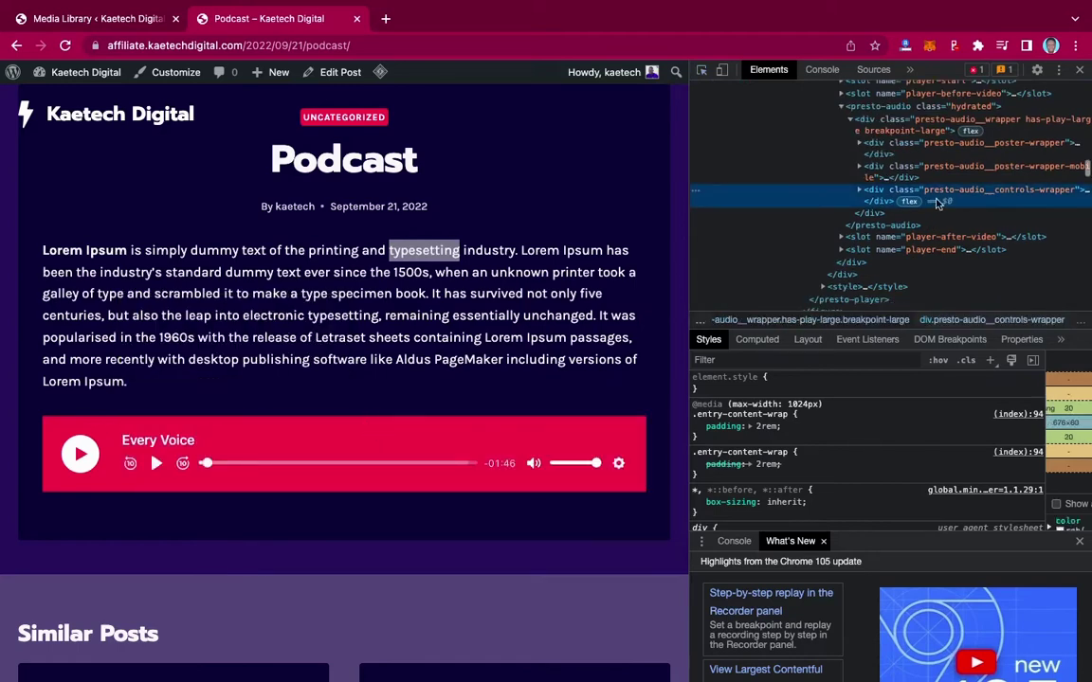
# Step: Copy the MP3 source URL from the presto-player element and open it in a new browser tab
pyautogui.scroll(5, 936, 204)
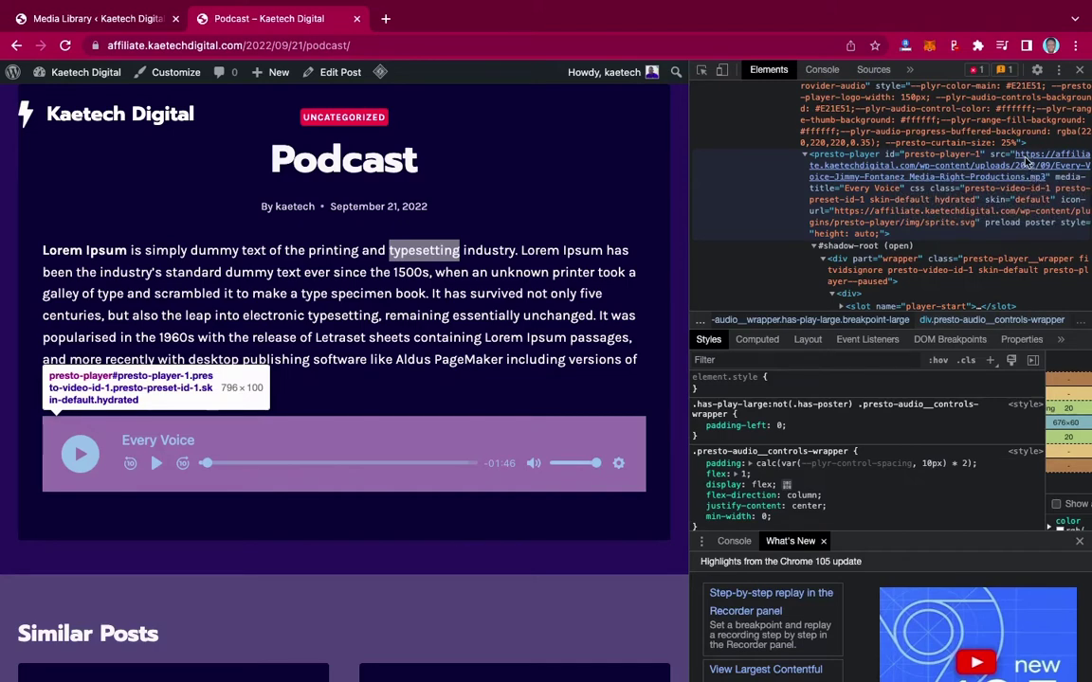
pyautogui.click(1026, 161)
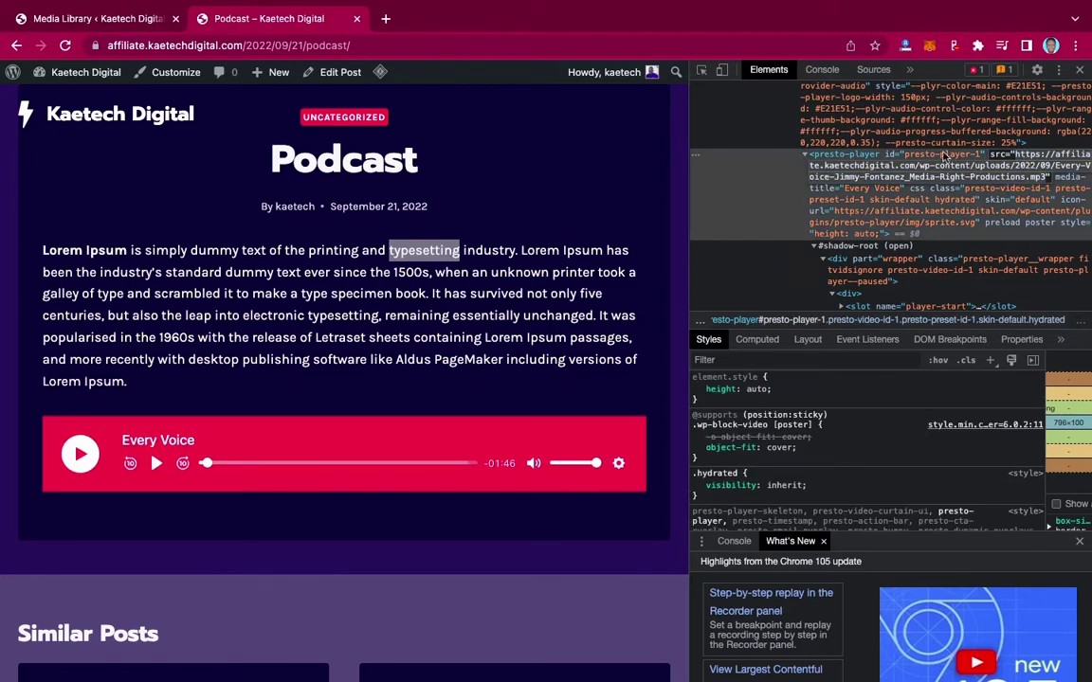
pyautogui.moveTo(428, 3)
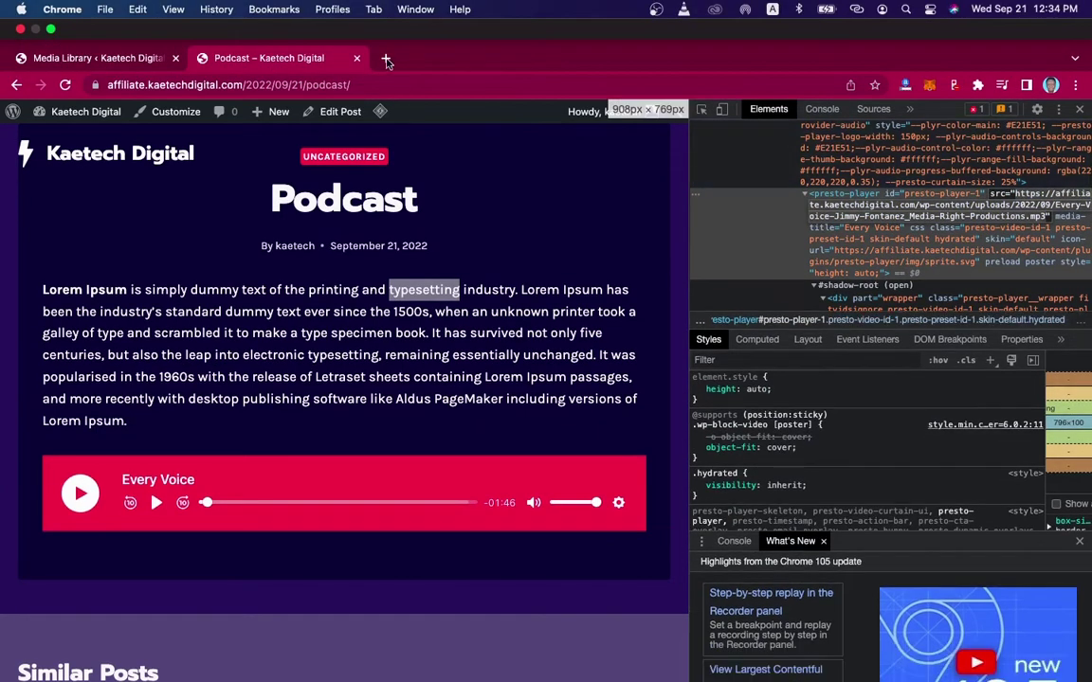
pyautogui.click(385, 59)
pyautogui.write('https://affiliate.kaetechdigital.com/wp-content/uploads/2022/09/Every-Voice-Jimmy-Fontanez_Media-Right-Productions.mp3')
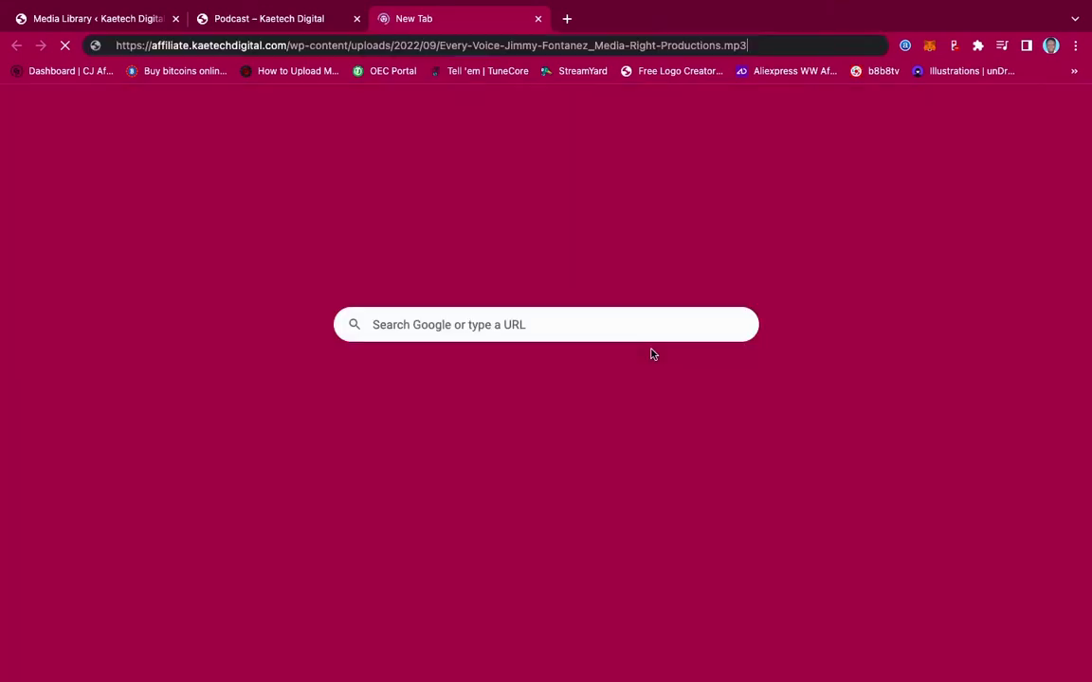
pyautogui.press('Return')
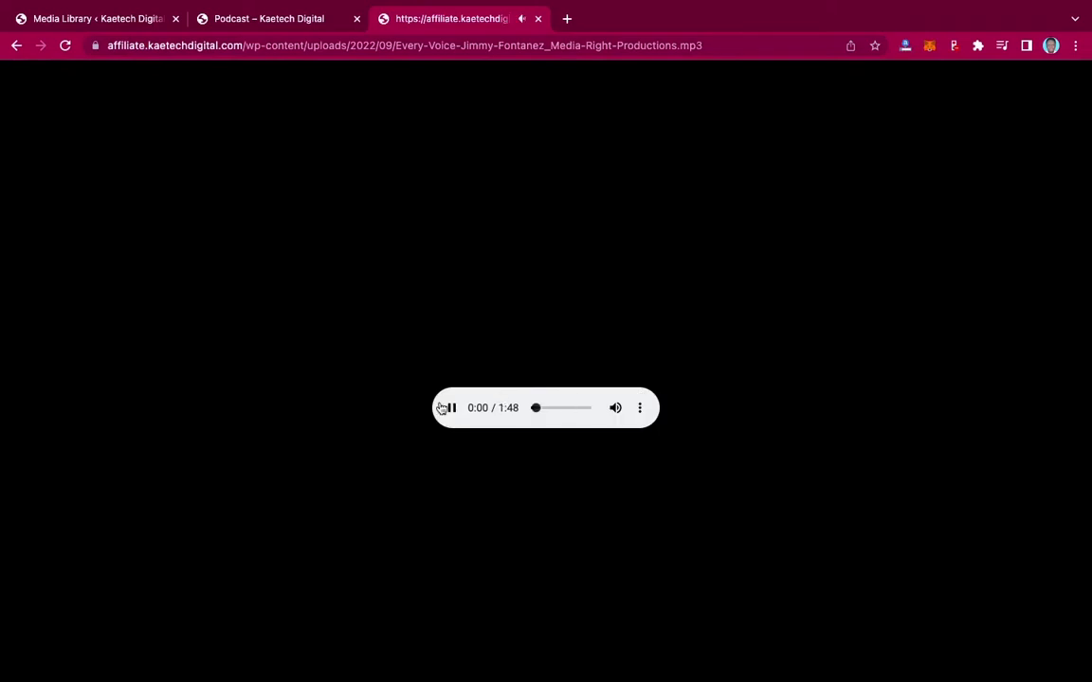
# Step: Pause the MP3, view its download option, and close the audio file's tab
pyautogui.click(453, 413)
pyautogui.click(639, 408)
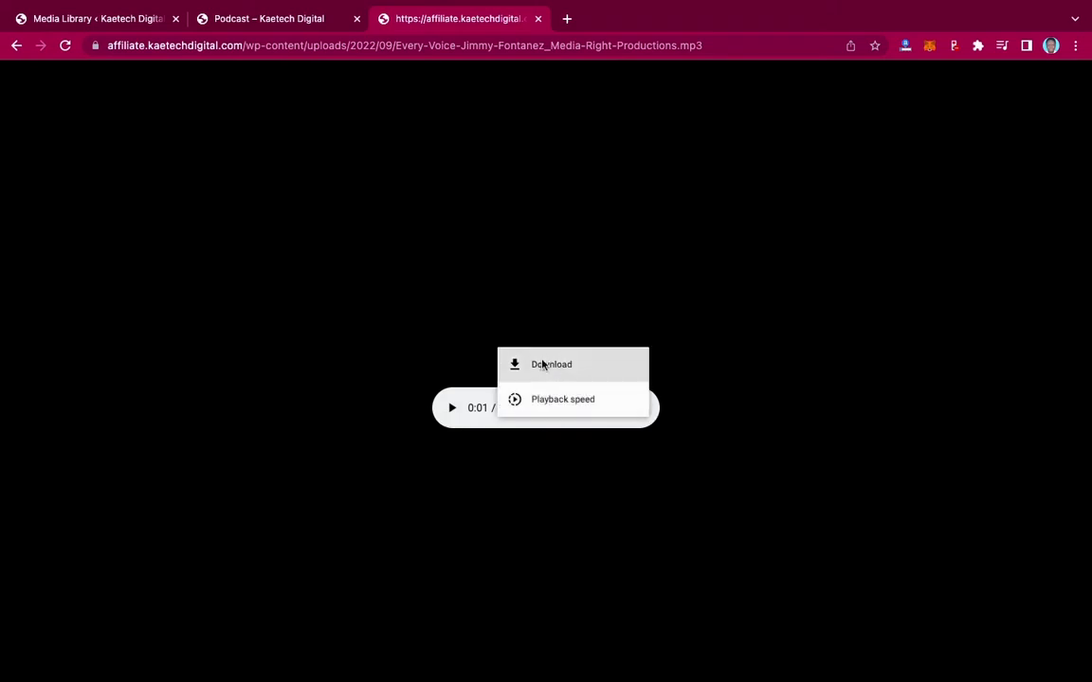
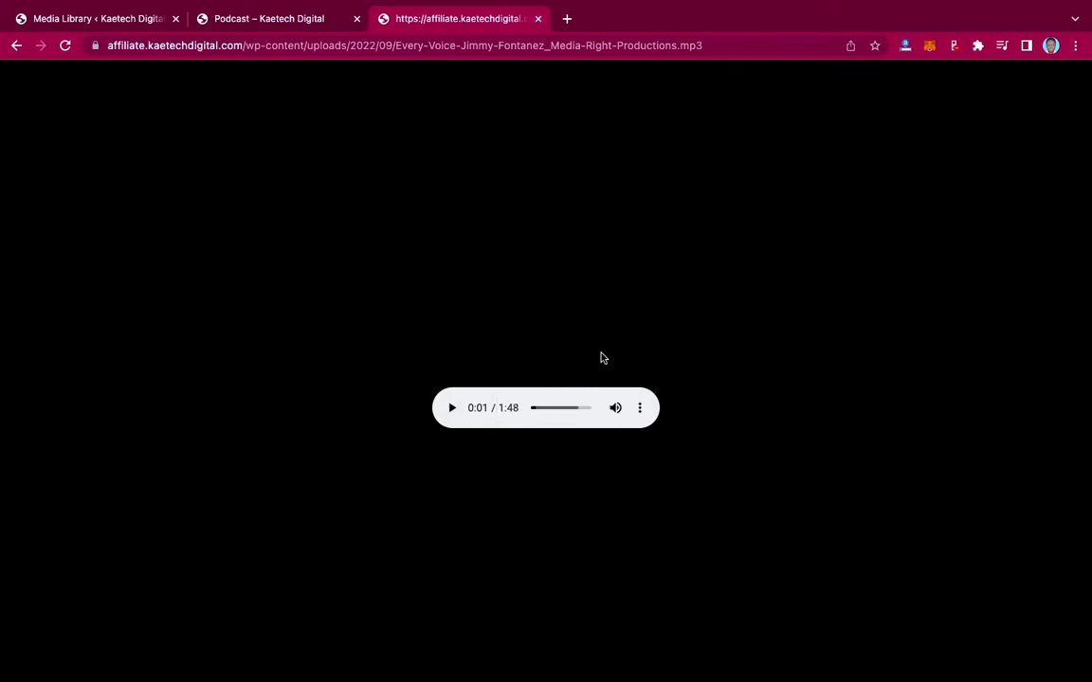
pyautogui.click(537, 18)
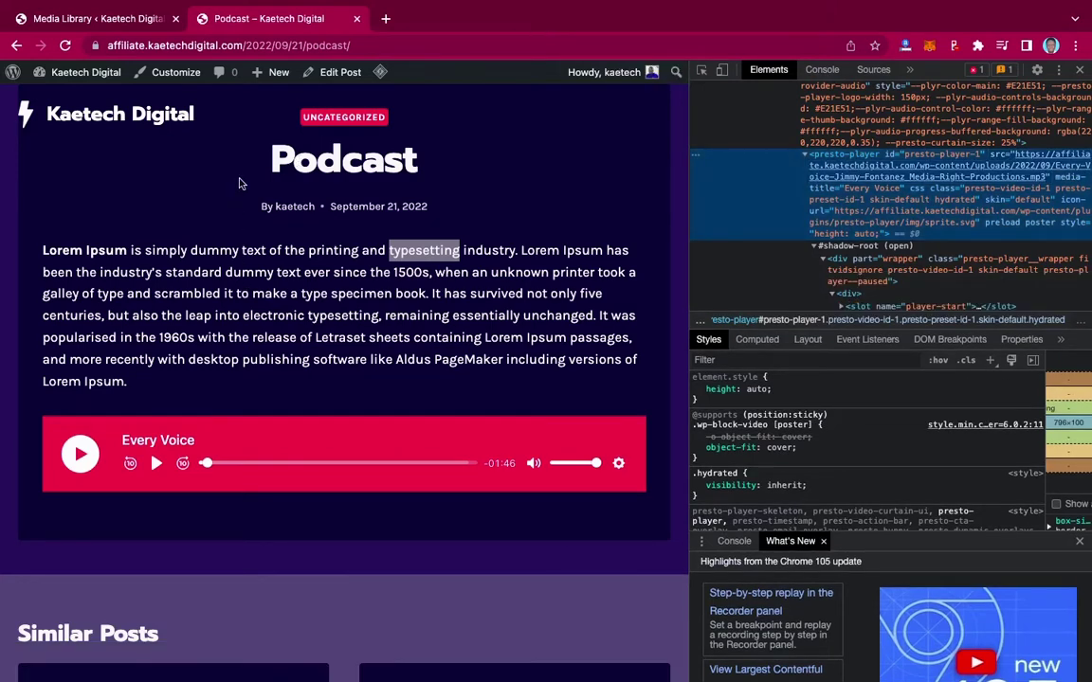
# Step: Open the Video post from the Podcast page's similar posts and close the developer tools
pyautogui.scroll(1, 240, 183)
pyautogui.scroll(-5, 239, 183)
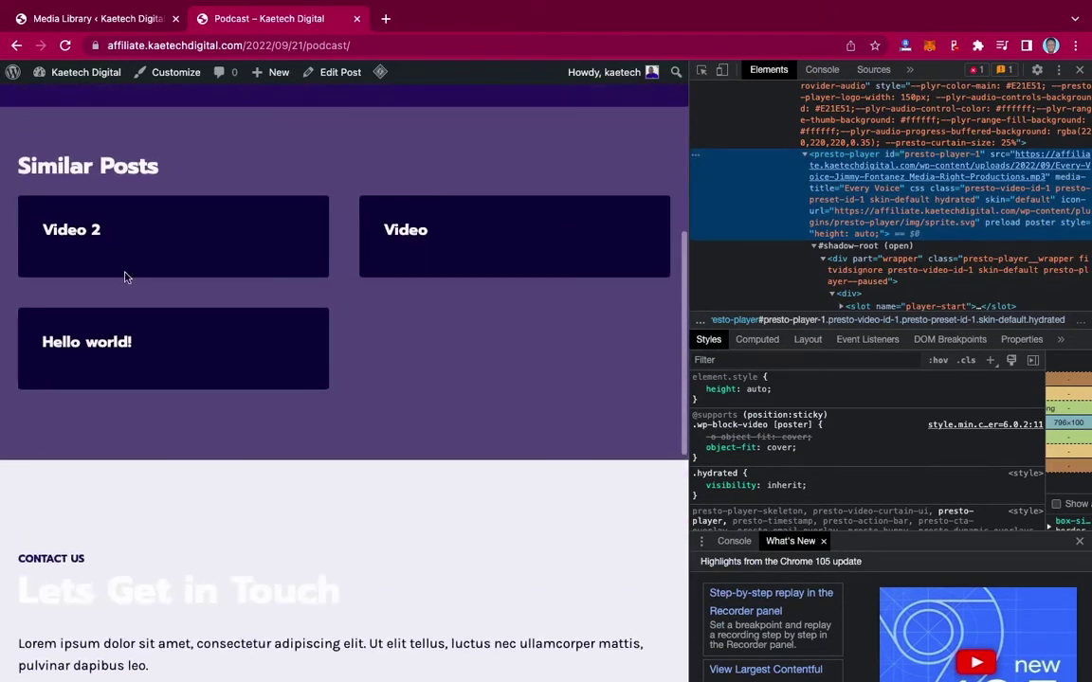
pyautogui.click(409, 233)
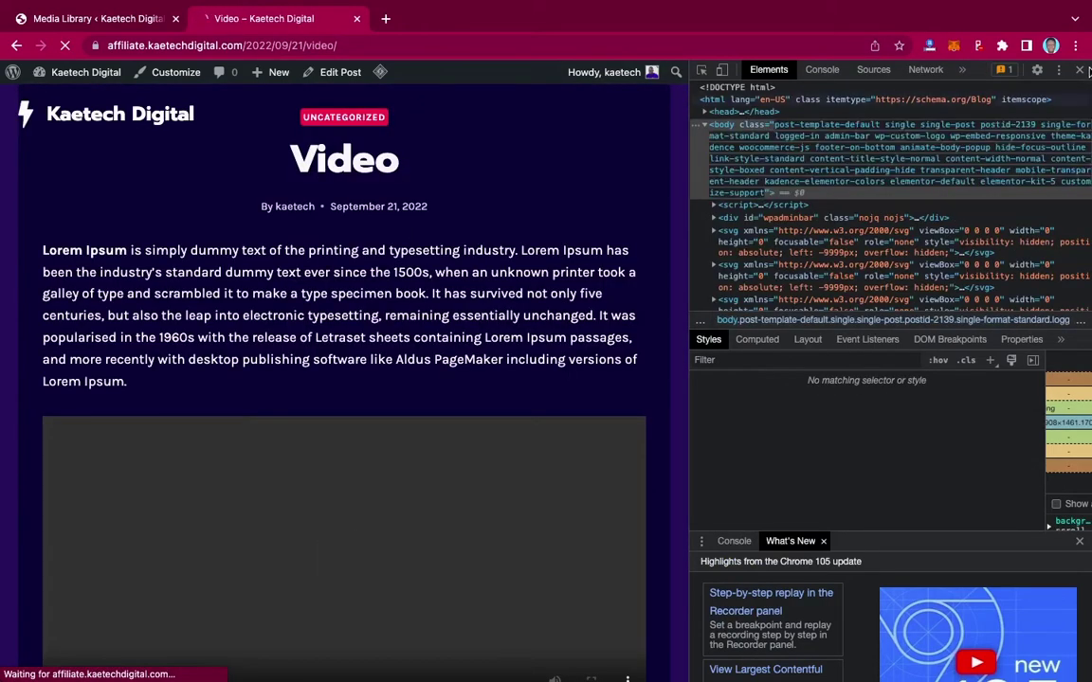
pyautogui.click(1081, 72)
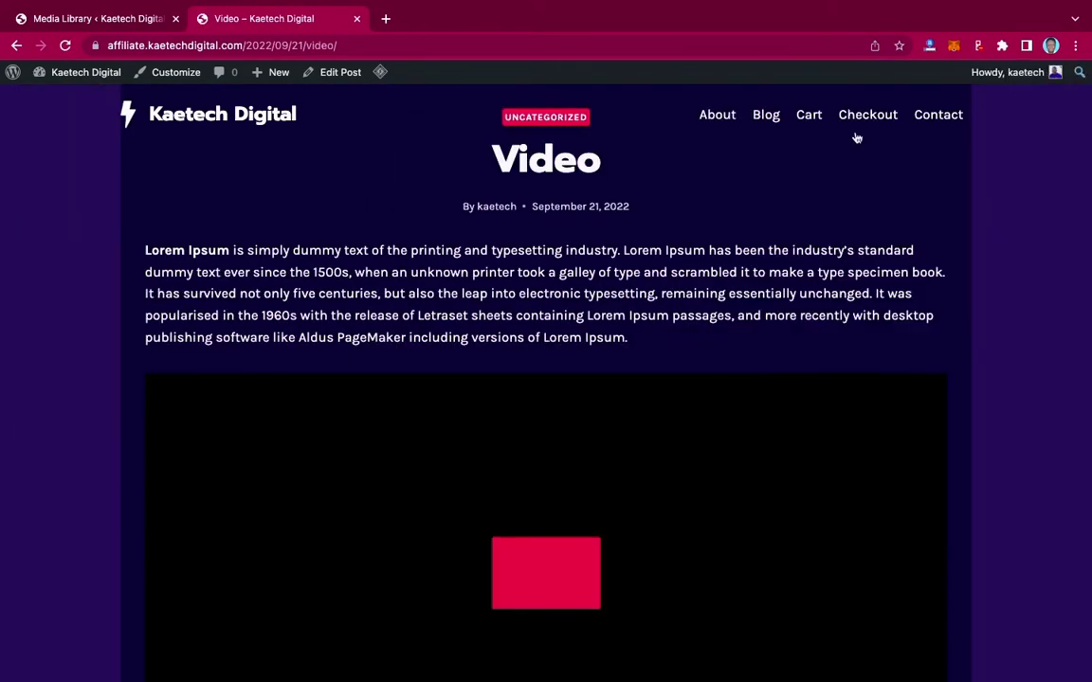
# Step: Play the waterfall video in the post briefly, pause it, and check the player's controls for a download option
pyautogui.scroll(-3, 755, 383)
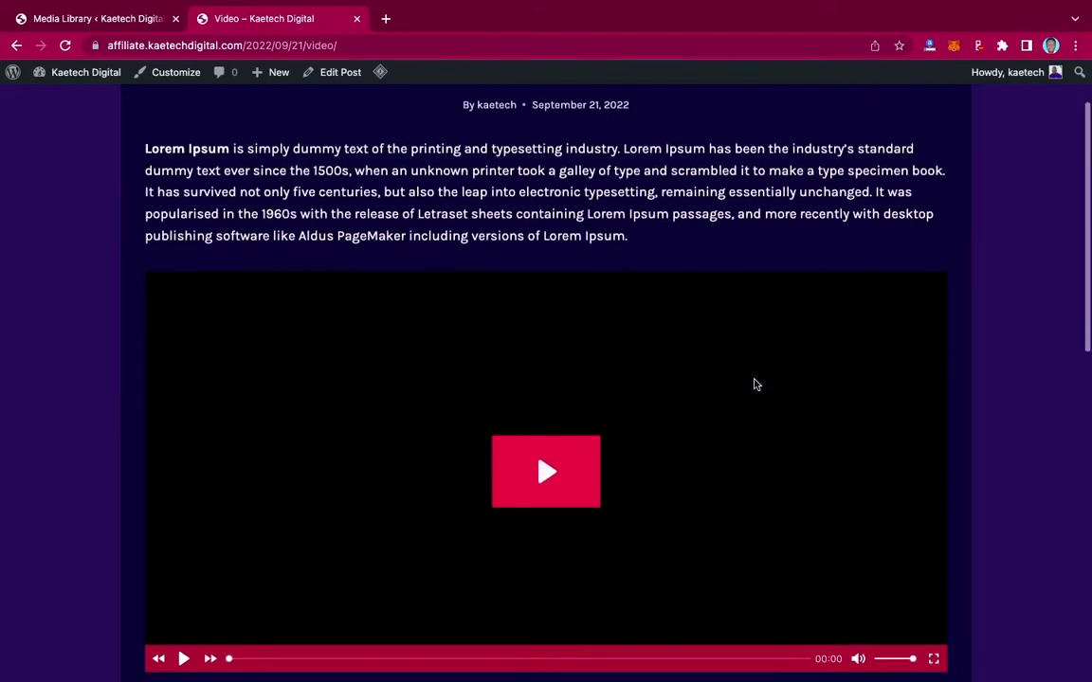
pyautogui.scroll(1, 755, 384)
pyautogui.click(541, 358)
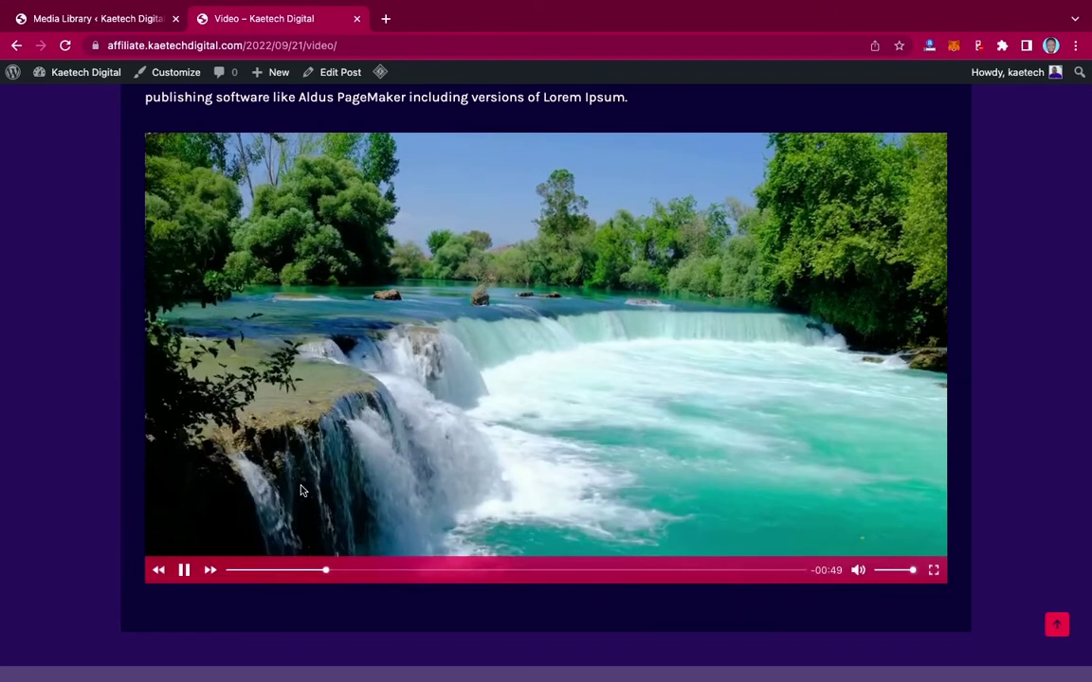
pyautogui.click(181, 575)
pyautogui.scroll(1, 738, 394)
pyautogui.scroll(-2, 738, 392)
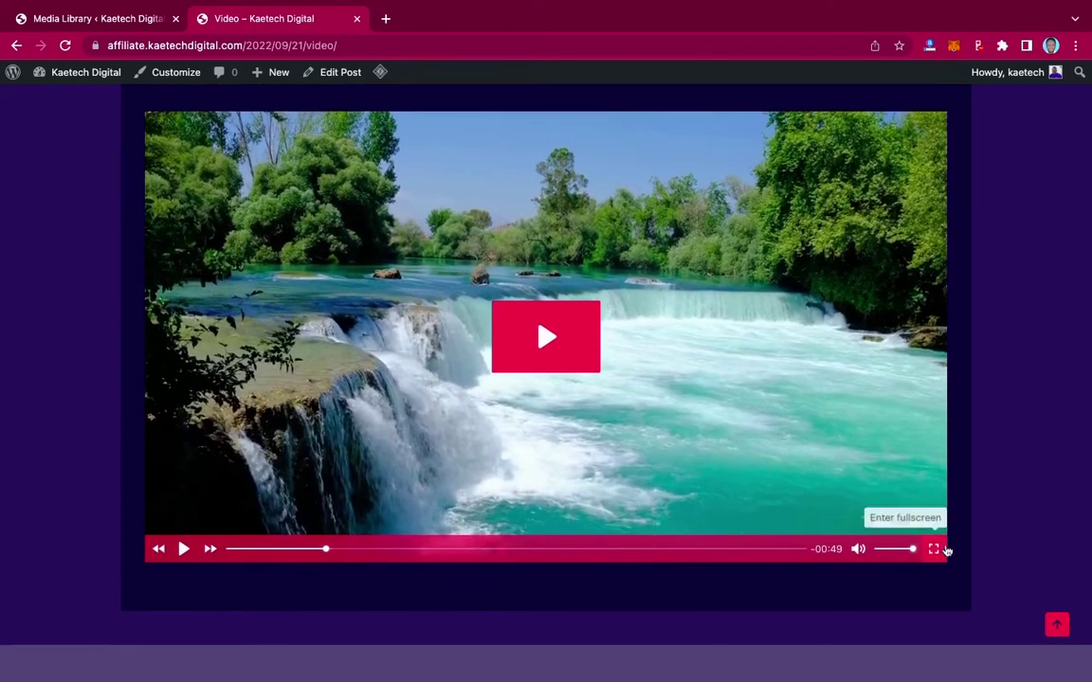
pyautogui.scroll(3, 677, 388)
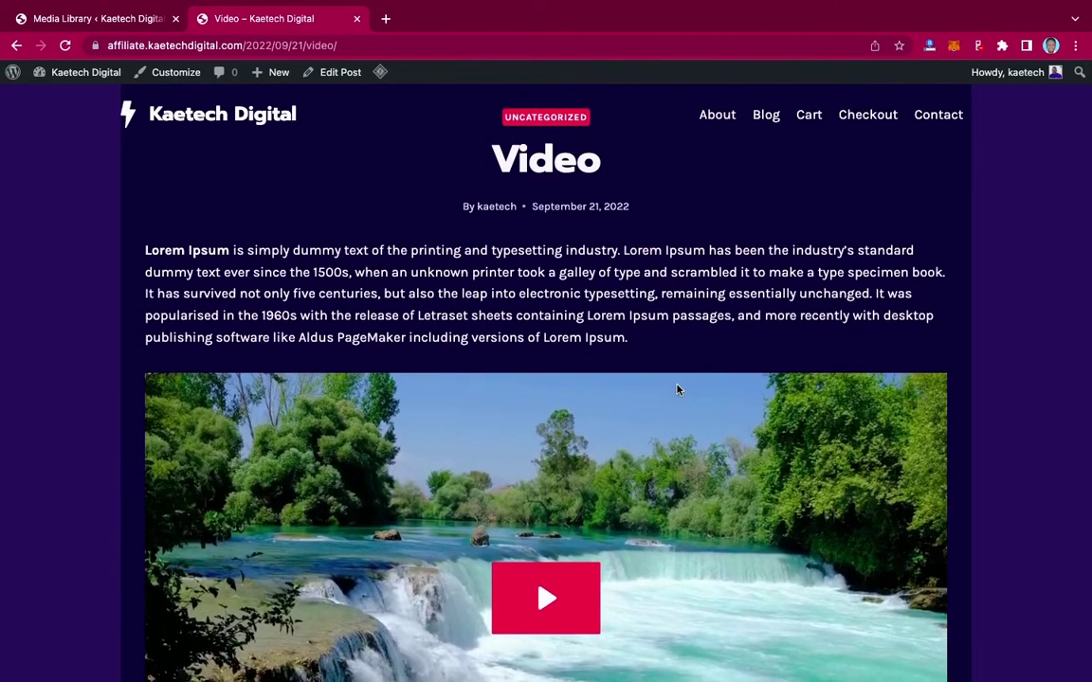
pyautogui.scroll(-2, 676, 386)
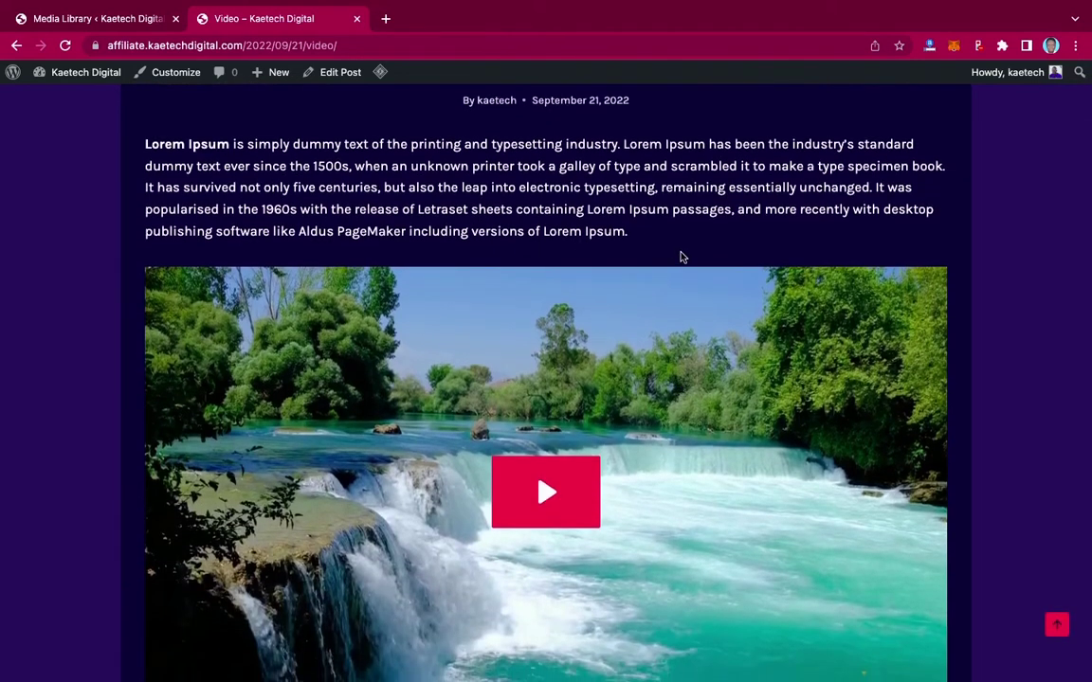
# Step: Inspect the waterfall video in the developer tools and locate the presto-player element holding its source URL
pyautogui.rightClick(681, 257)
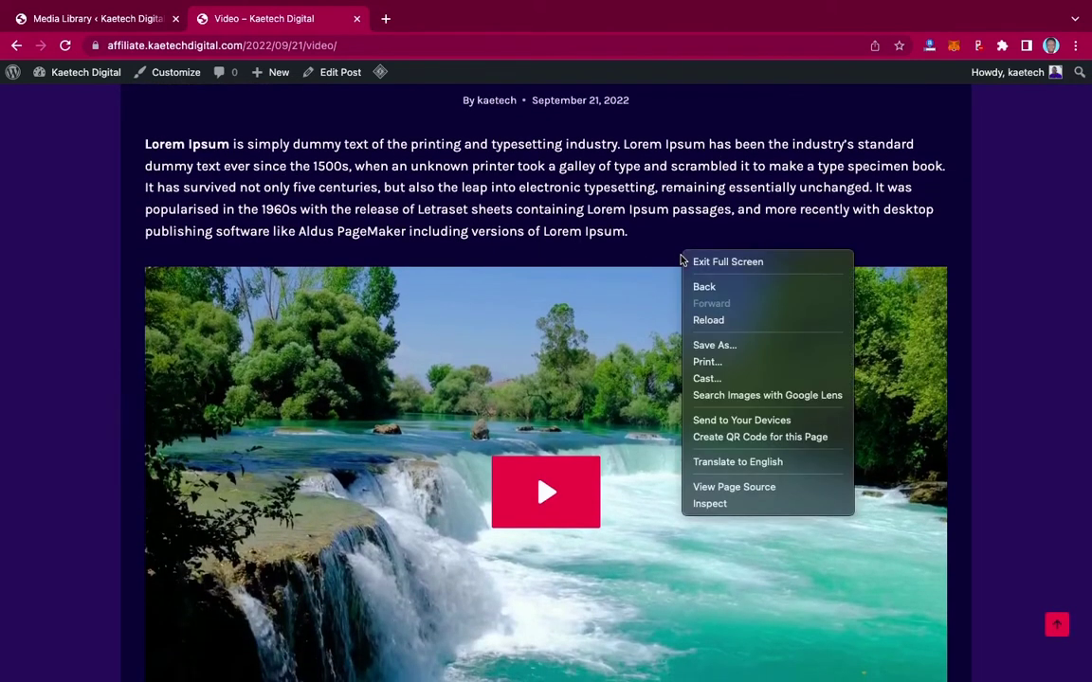
pyautogui.click(698, 509)
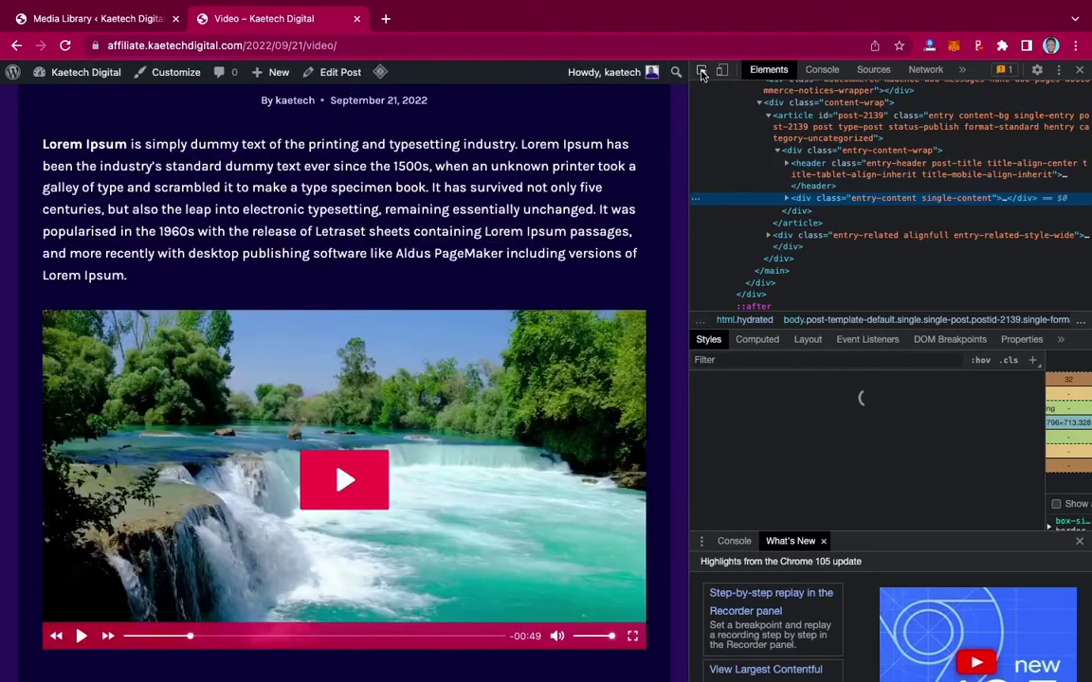
pyautogui.click(702, 73)
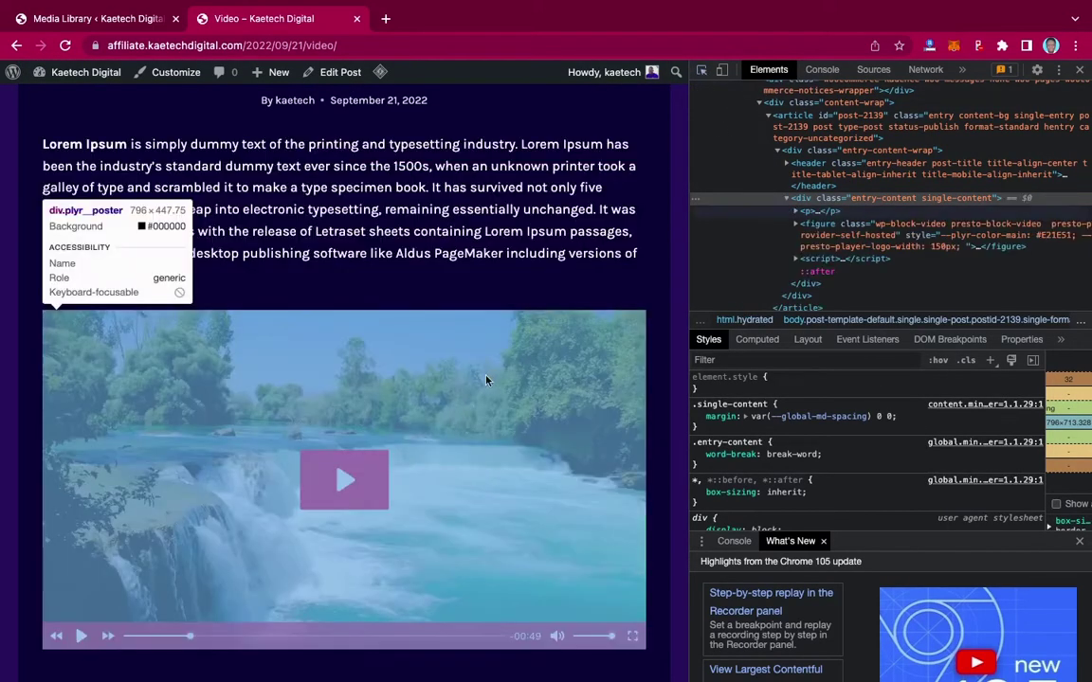
pyautogui.click(460, 424)
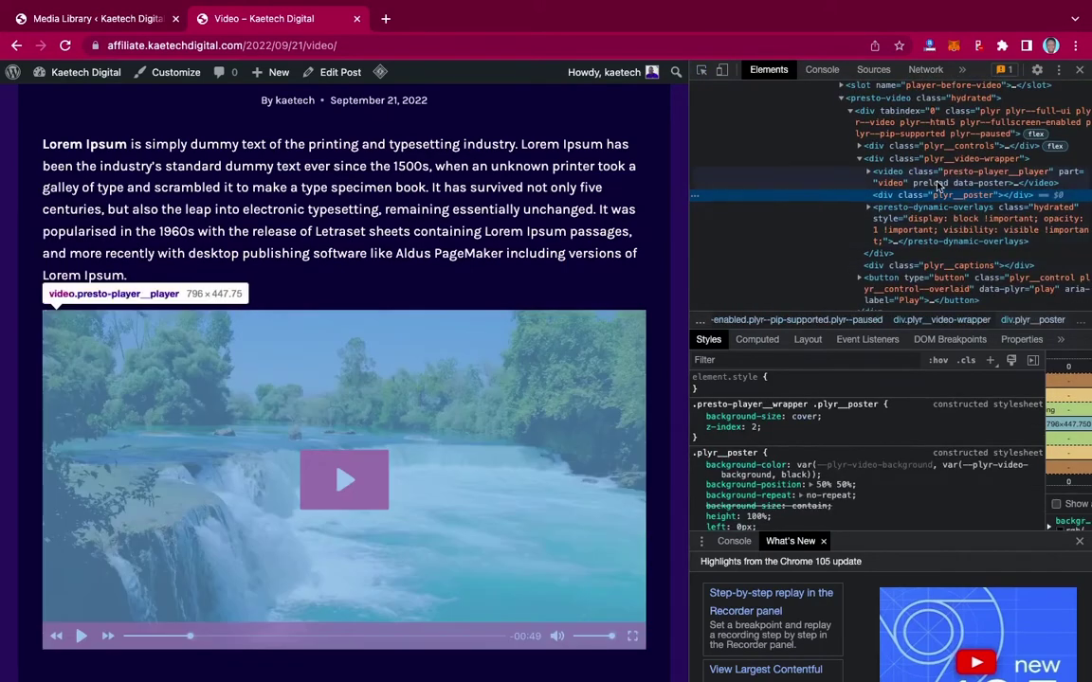
pyautogui.scroll(2, 919, 199)
pyautogui.scroll(3, 938, 185)
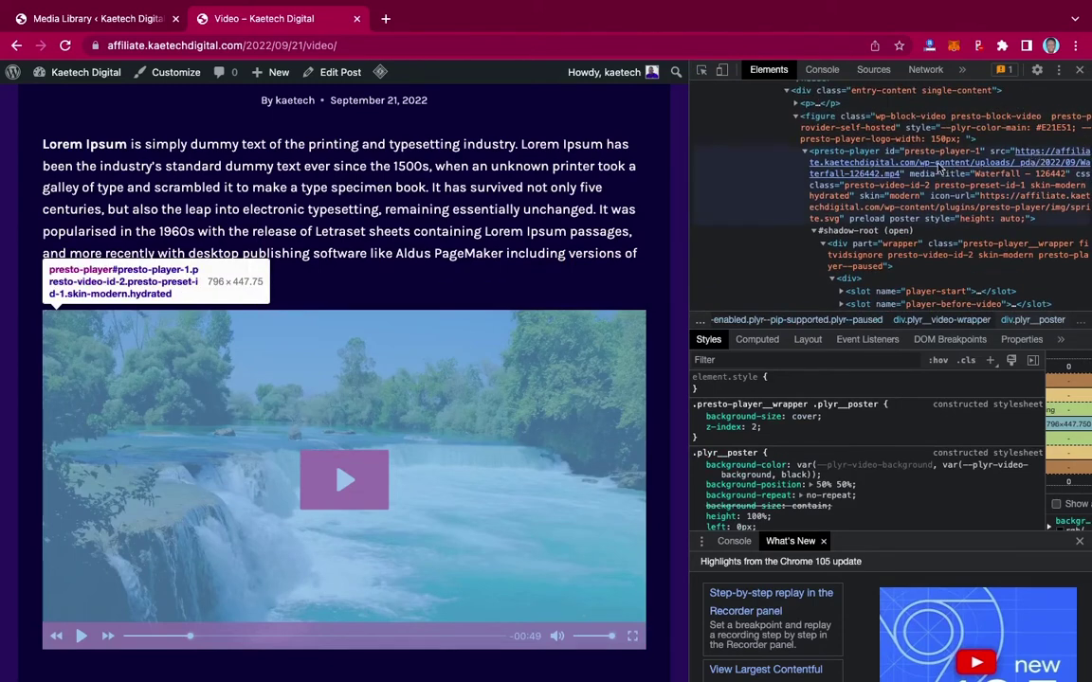
# Step: Copy the Waterfall-126442.mp4 source URL from the presto-player element and open it in a new browser tab
pyautogui.click(1037, 156)
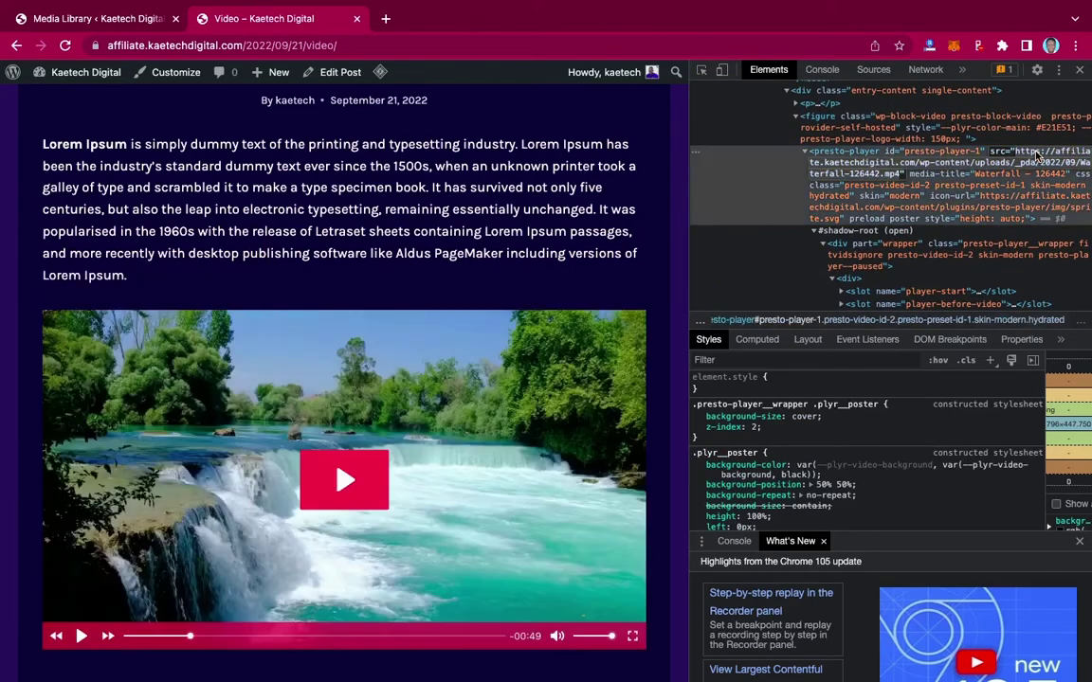
pyautogui.click(386, 18)
pyautogui.write('https://affiliate.kaetechdigital.com/wp-content/uploads/_pda/2022/09/Waterfall-126442.mp4')
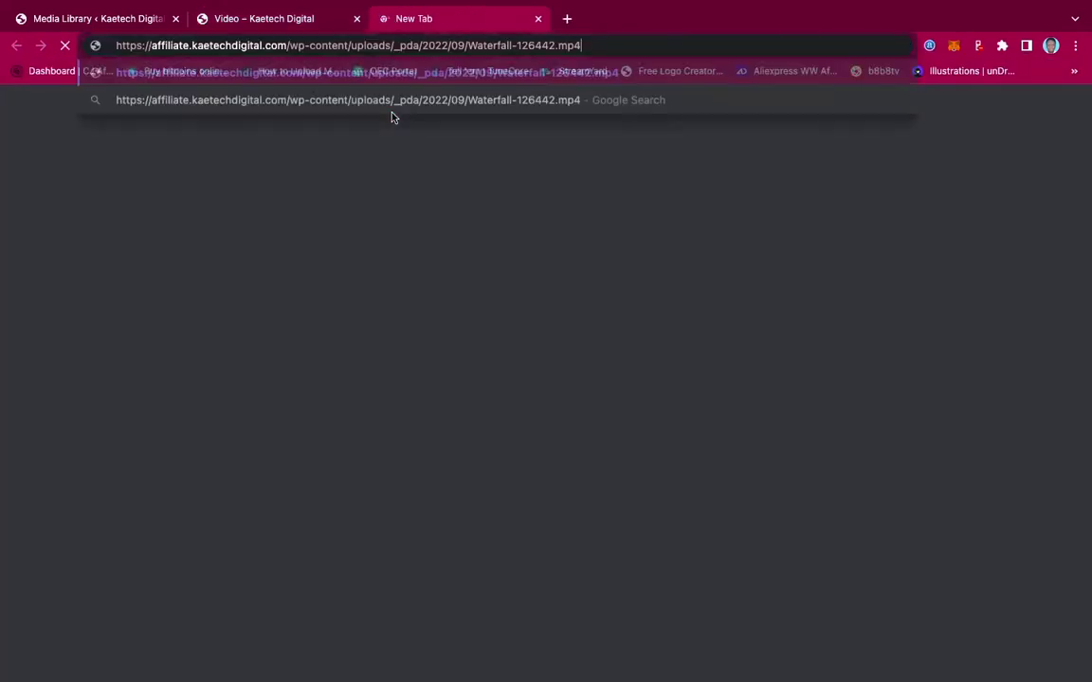
pyautogui.press('Return')
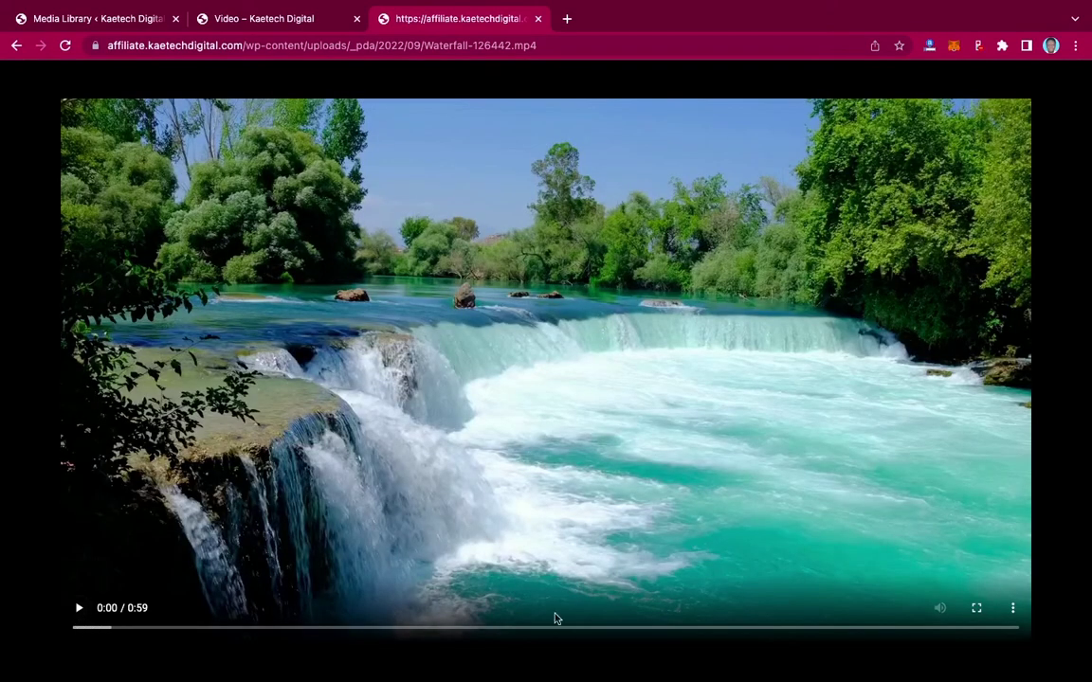
# Step: View the waterfall video's download option, then close the file's tab and the developer tools
pyautogui.click(1013, 609)
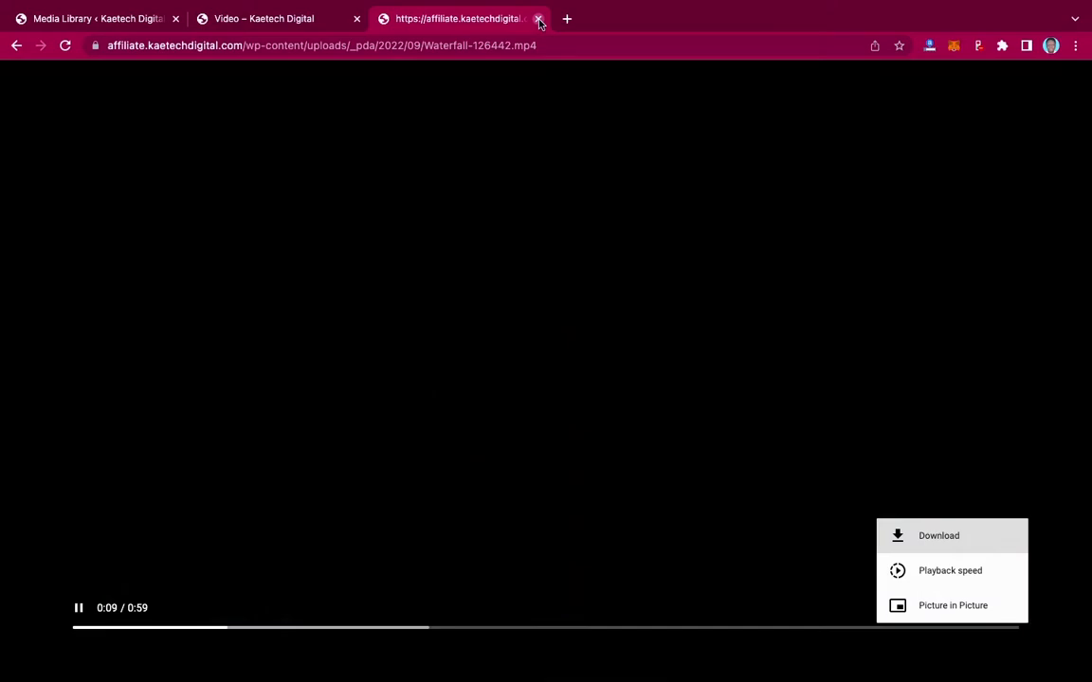
pyautogui.click(538, 19)
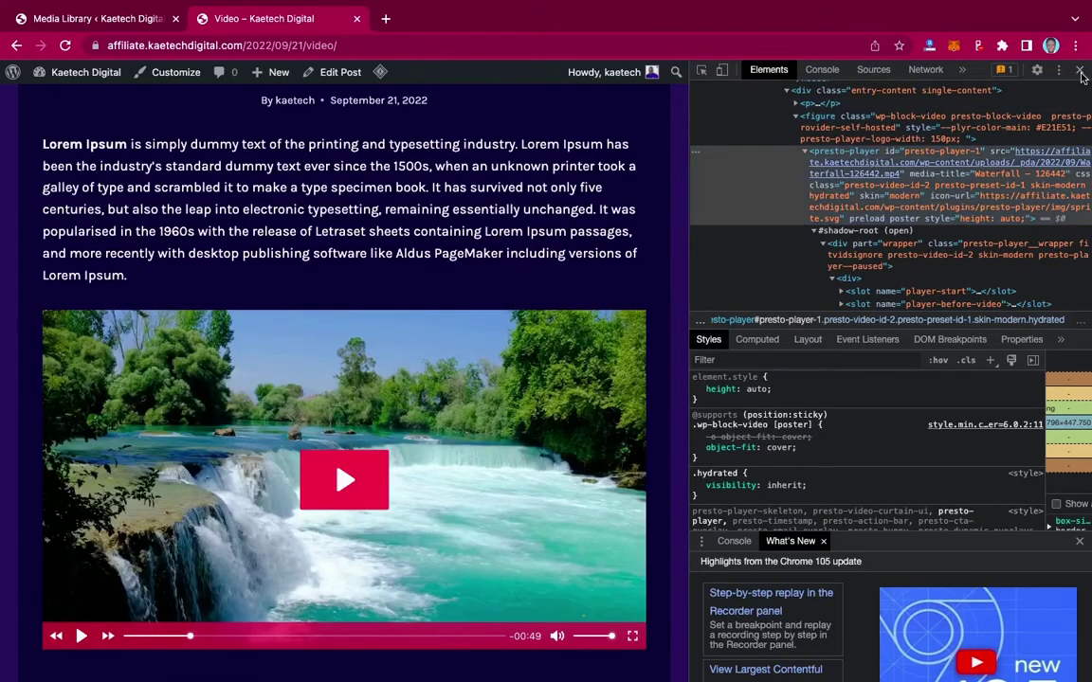
pyautogui.click(1079, 72)
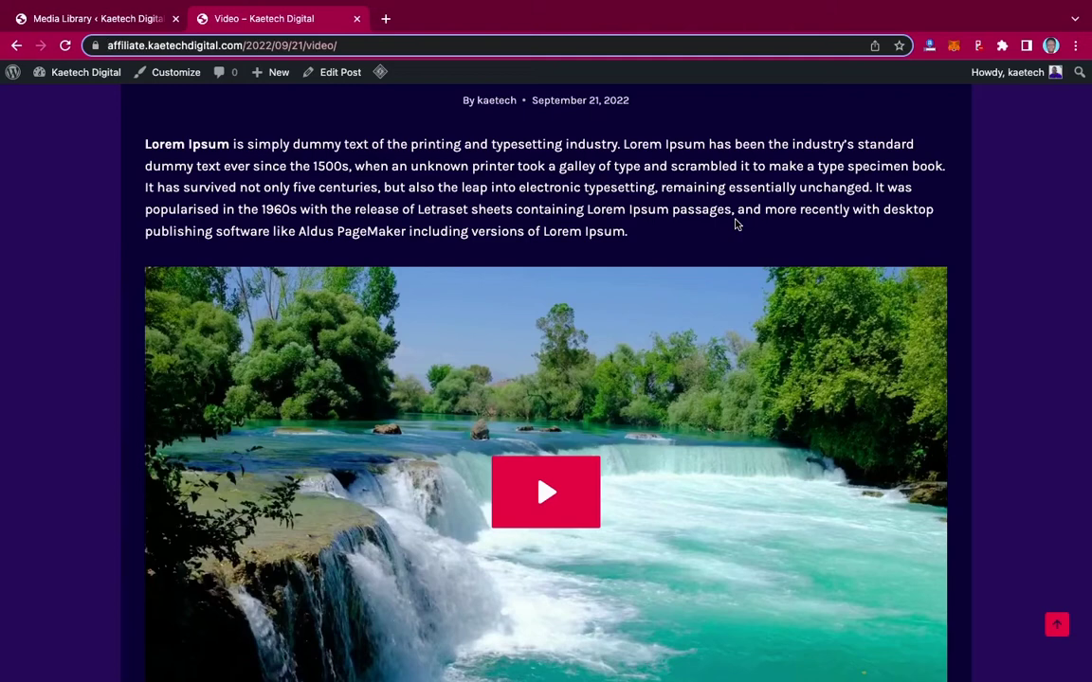
# Step: Open the Video 2 post from the similar posts and bring its rain video into view
pyautogui.scroll(-5, 736, 223)
pyautogui.scroll(4, 735, 224)
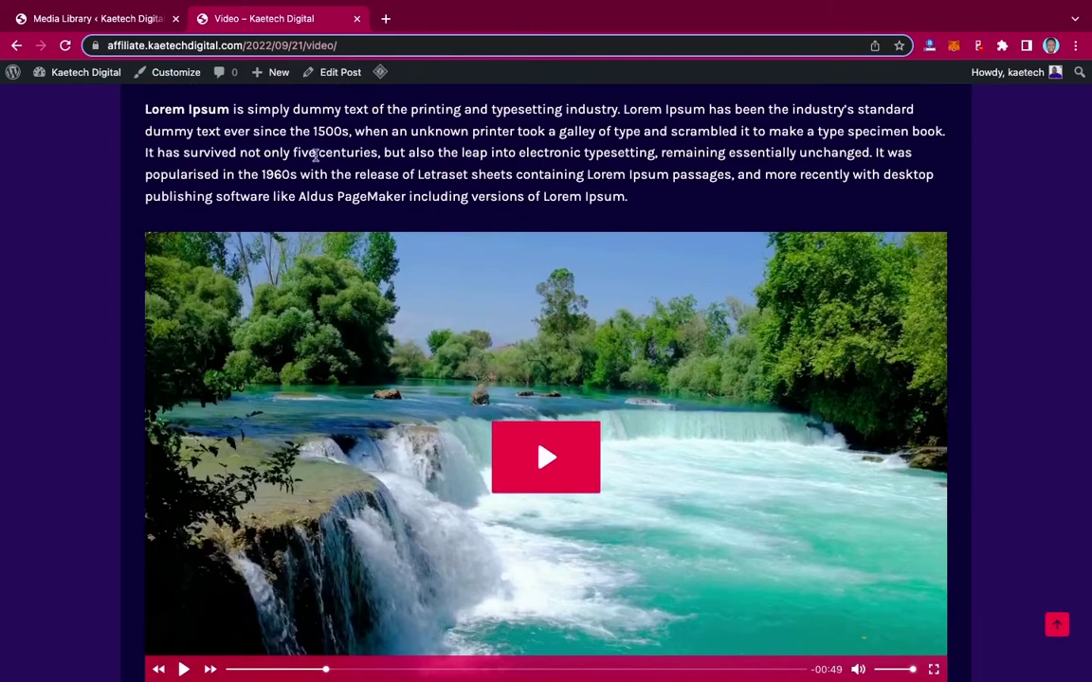
pyautogui.scroll(-20, 431, 249)
pyautogui.scroll(3, 431, 250)
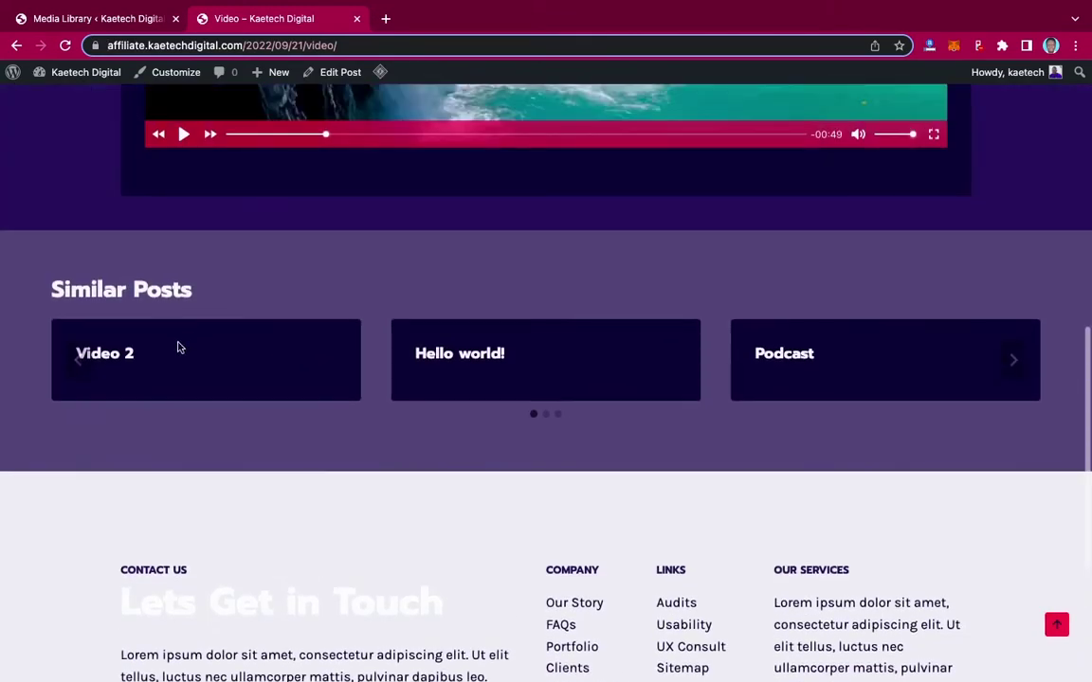
pyautogui.click(112, 357)
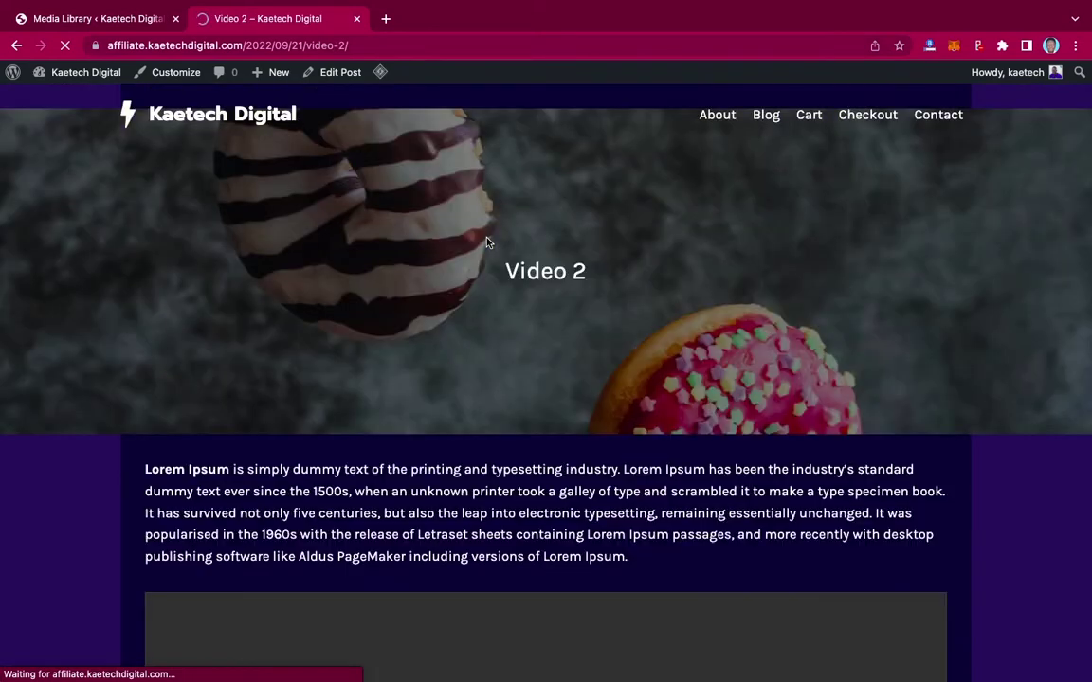
pyautogui.scroll(-2, 486, 243)
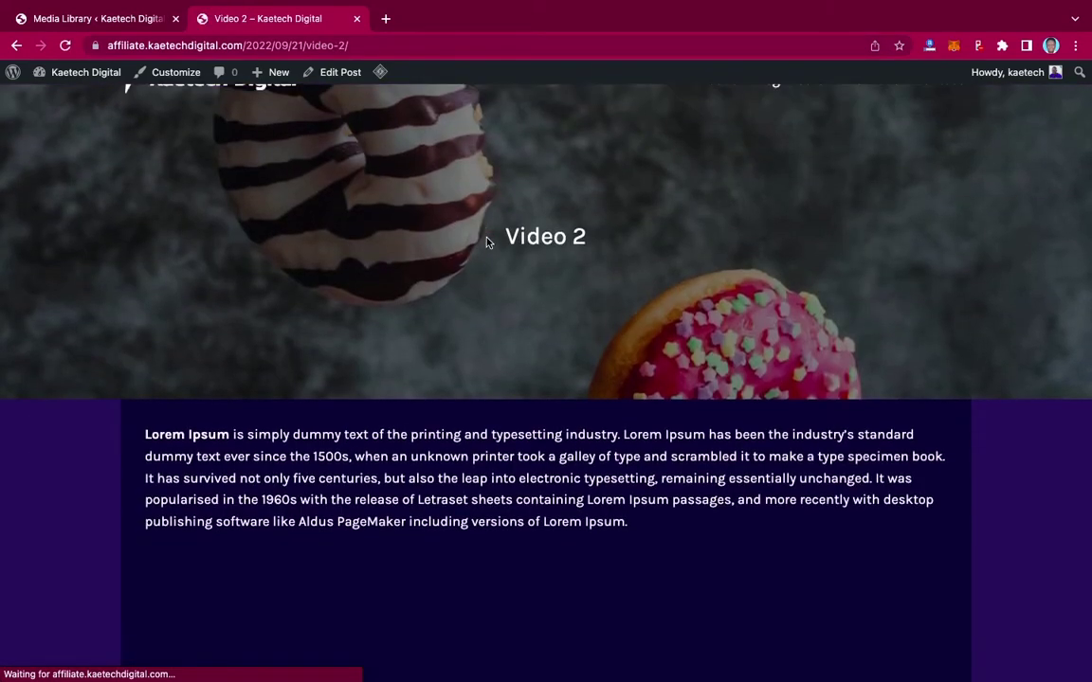
pyautogui.scroll(-5, 486, 243)
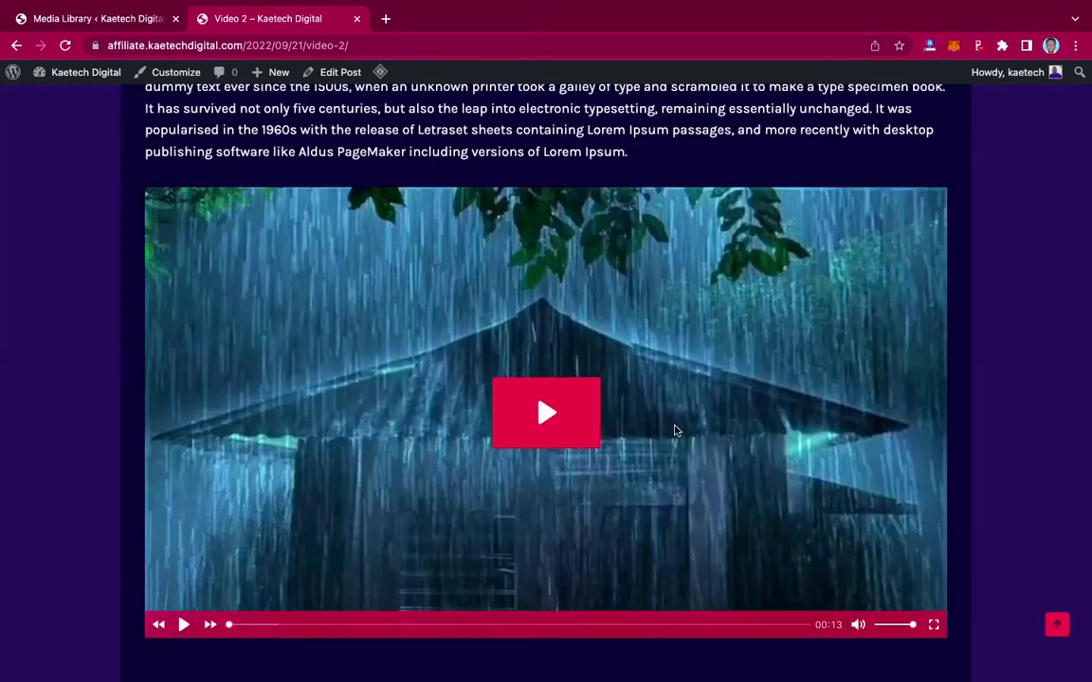
pyautogui.scroll(2, 678, 289)
pyautogui.scroll(-2, 678, 294)
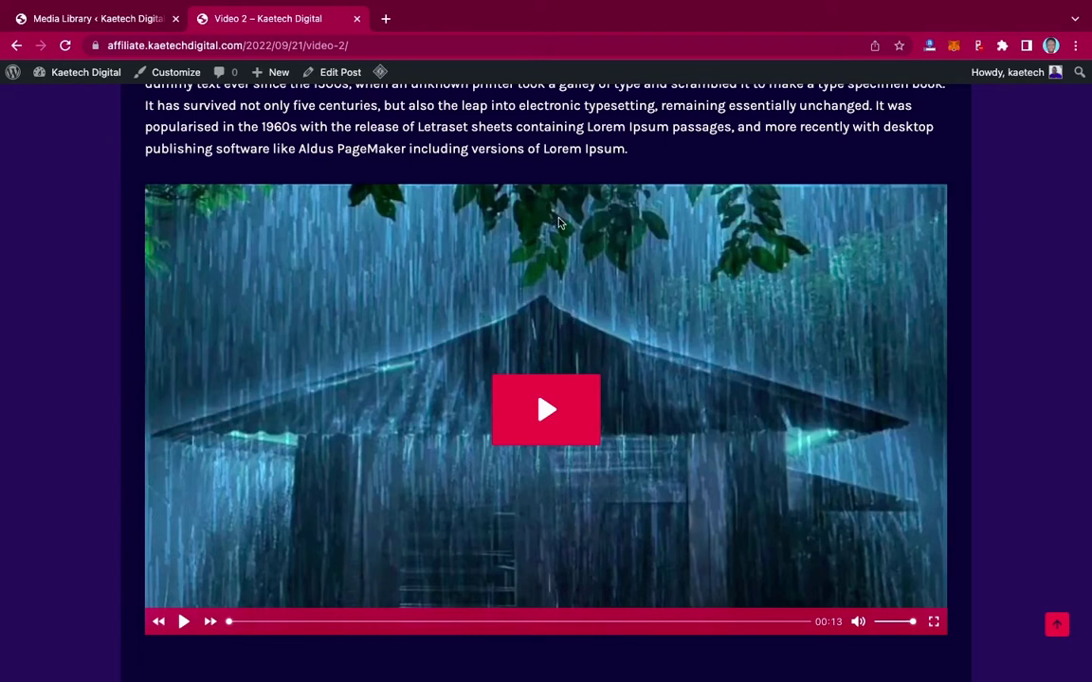
# Step: Inspect the rain video in the developer tools and find its presto-player element with the source URL
pyautogui.rightClick(649, 169)
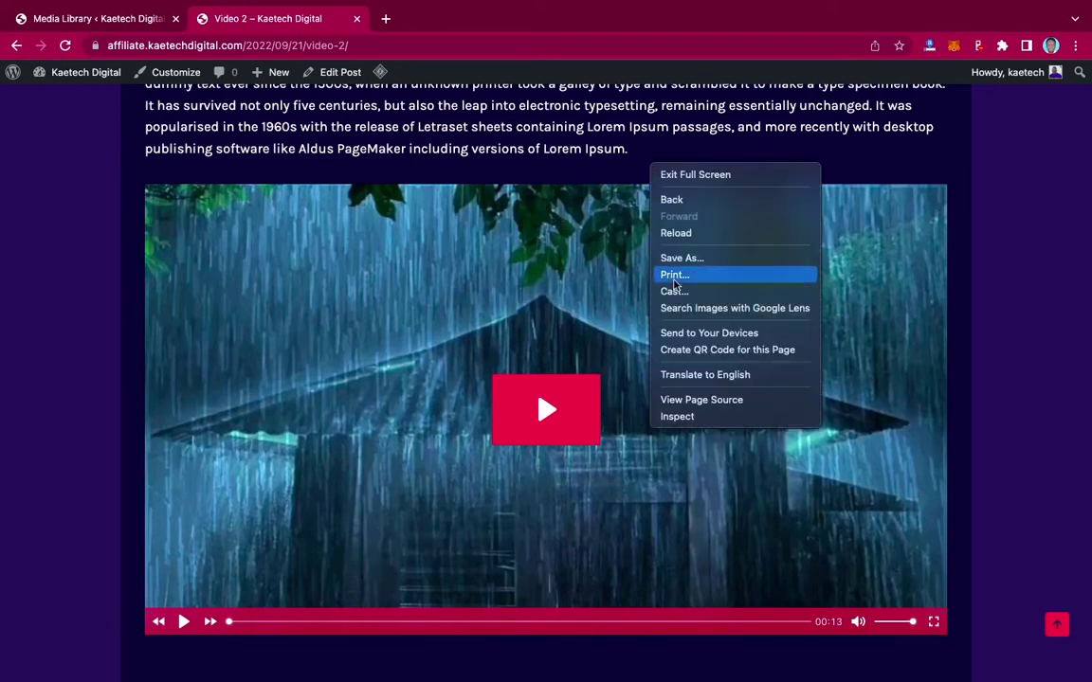
pyautogui.click(677, 417)
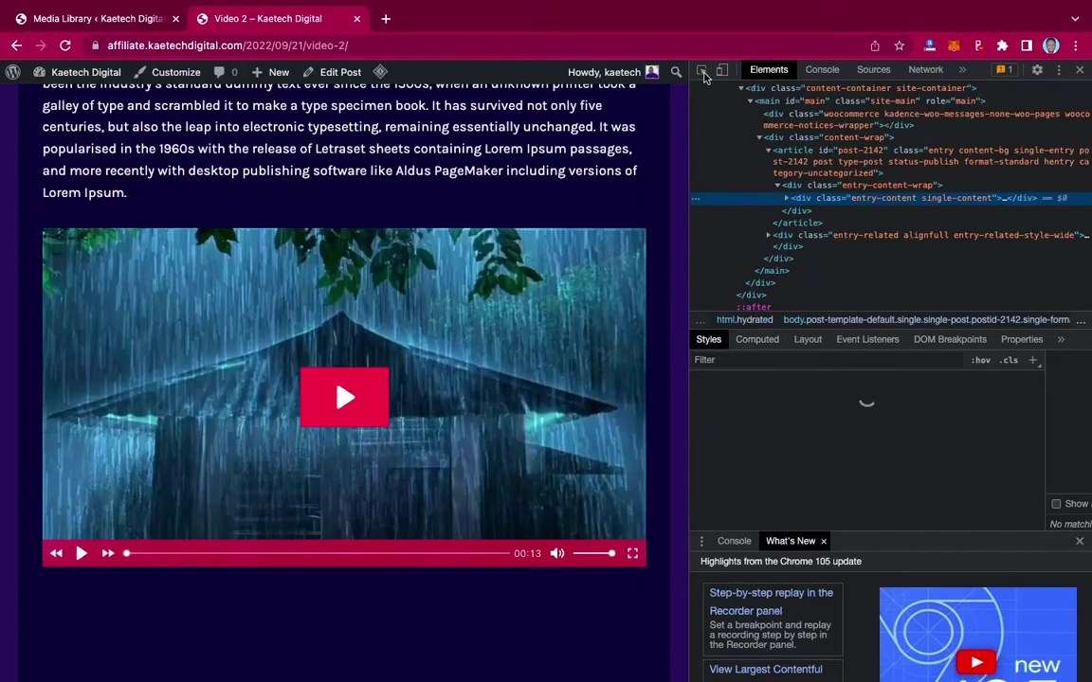
pyautogui.click(702, 74)
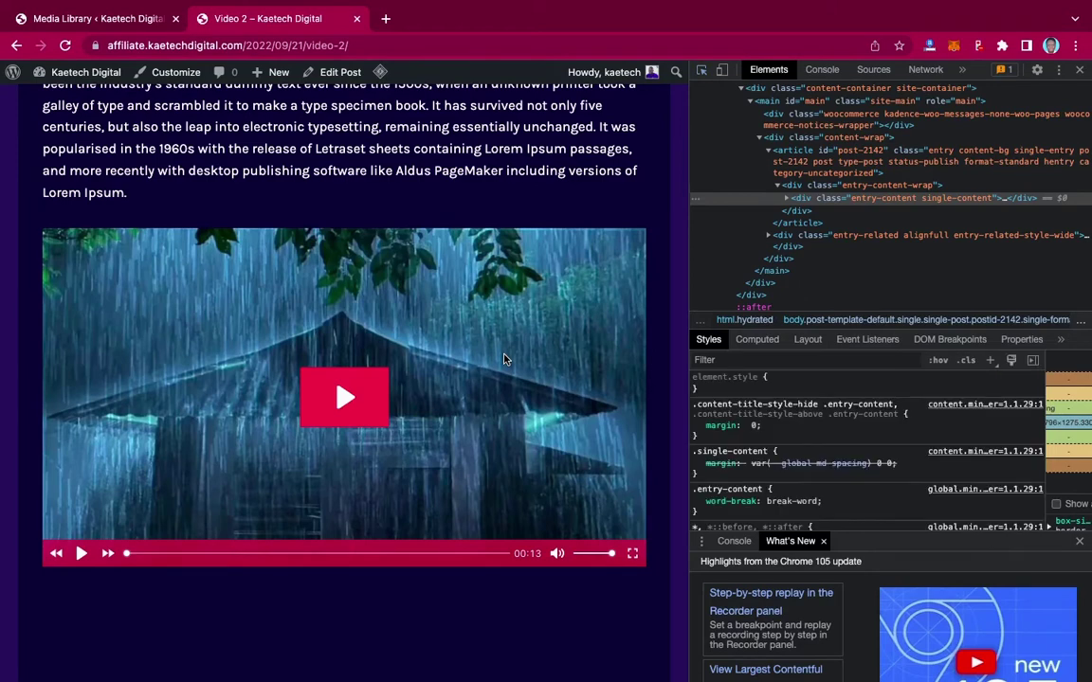
pyautogui.scroll(3, 910, 169)
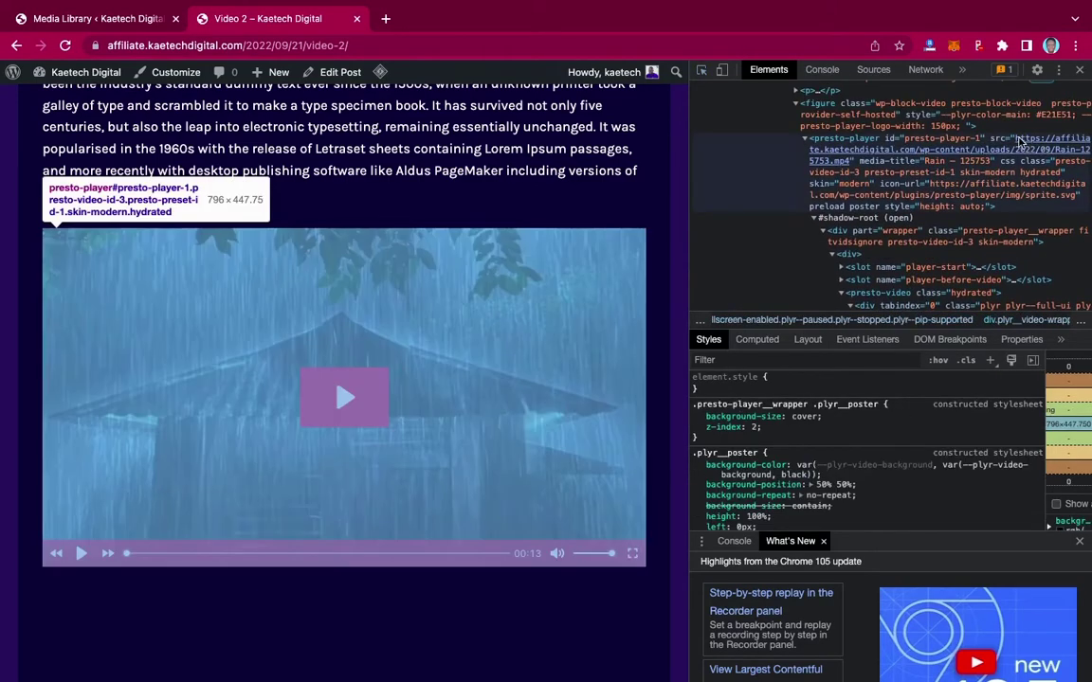
# Step: Copy the Rain-125753.mp4 source URL from the presto-player element and open it in a new browser tab
pyautogui.click(1023, 140)
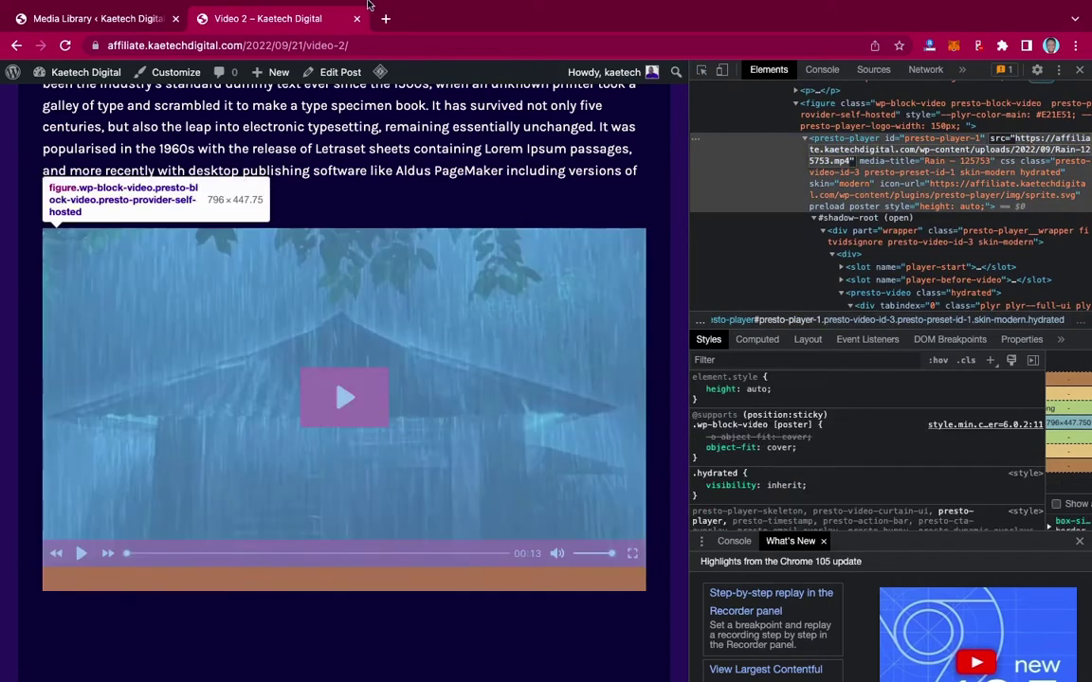
pyautogui.moveTo(347, 3)
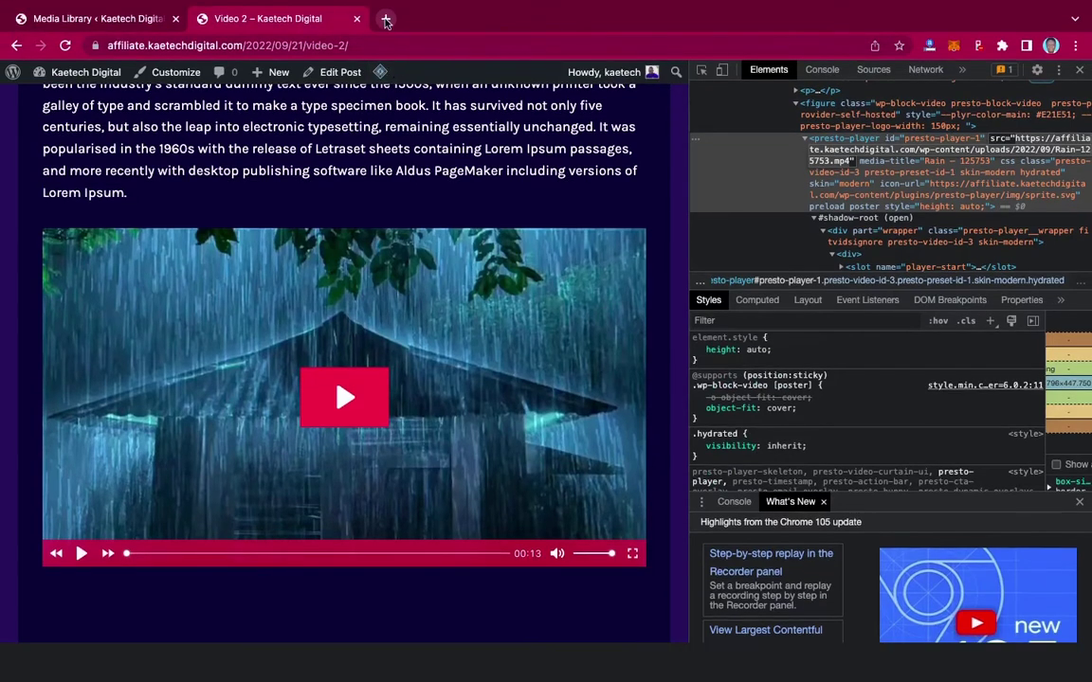
pyautogui.click(385, 19)
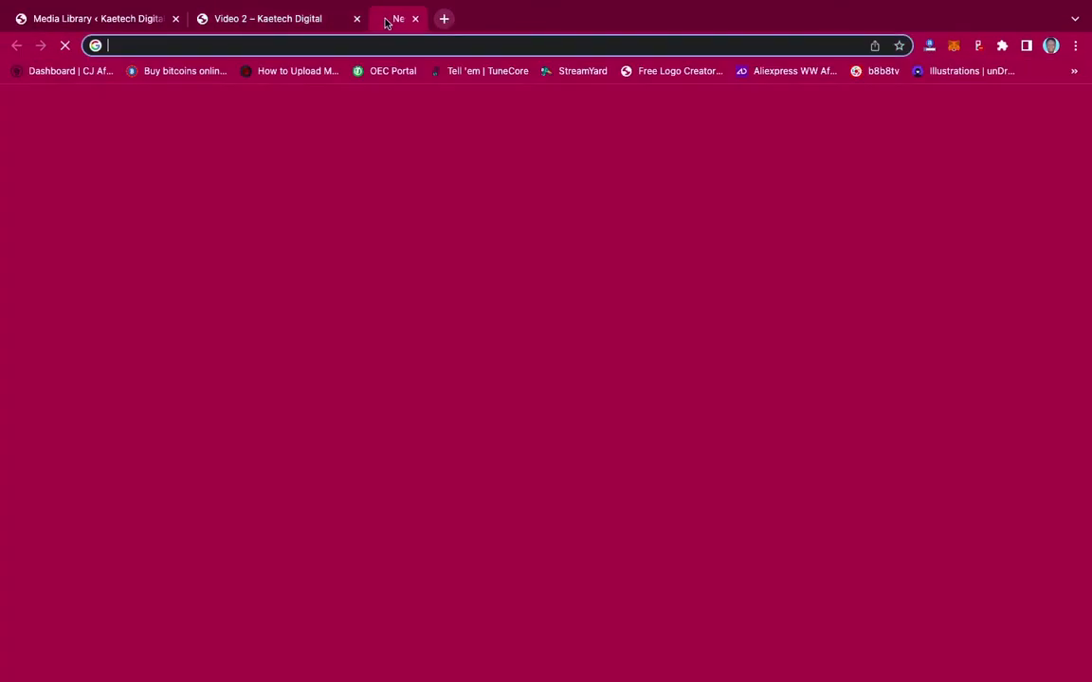
pyautogui.write('https://affiliate.kaetechdigital.com/wp-content/uploads/2022/09/Rain-125753.mp4')
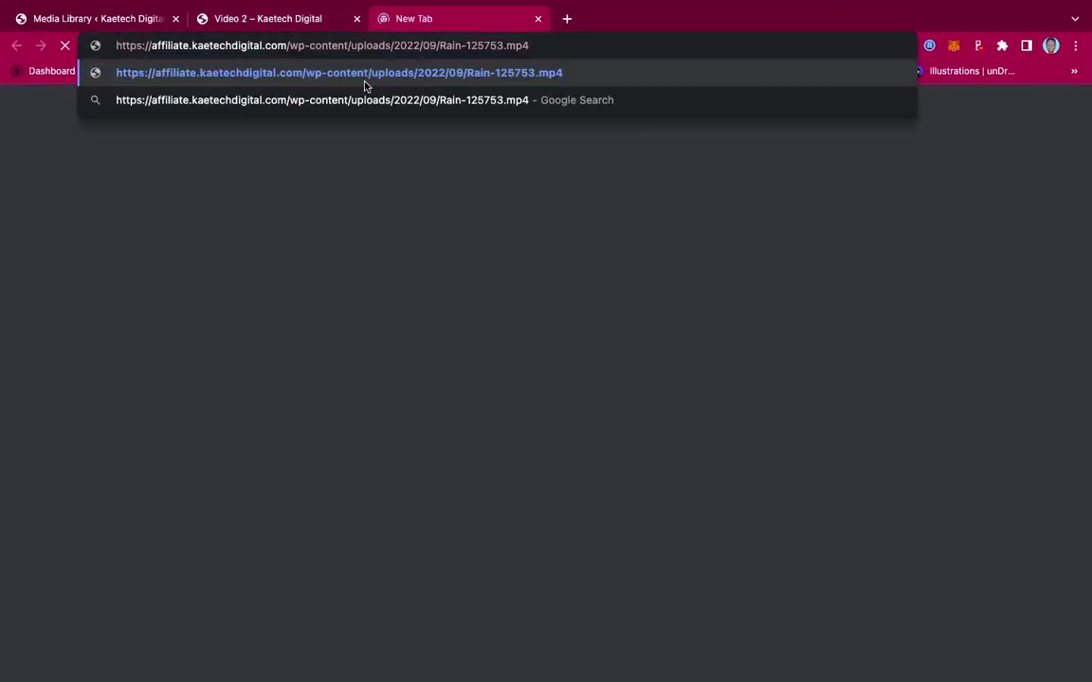
pyautogui.press('Return')
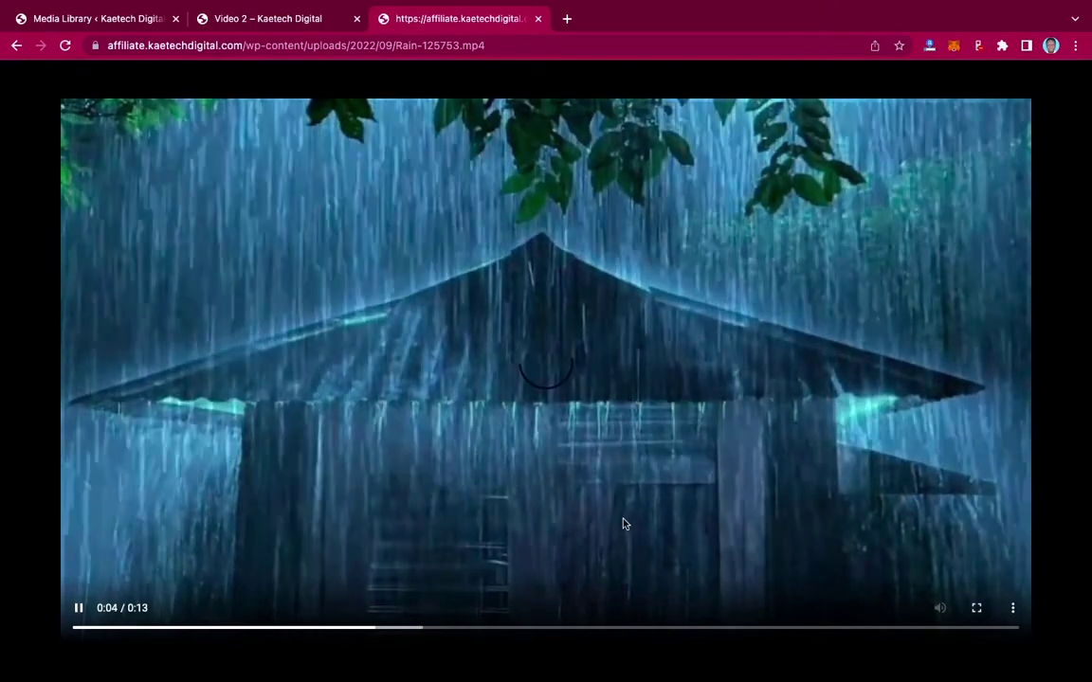
# Step: Pause the rain video and close its tab to return to the Video 2 post
pyautogui.click(80, 611)
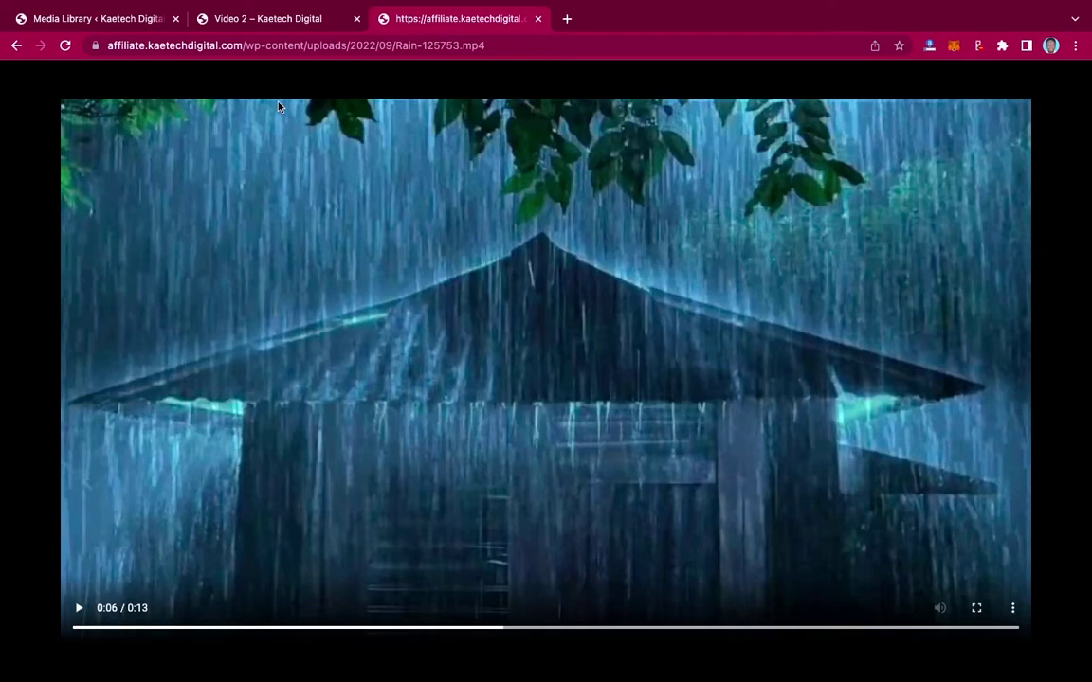
pyautogui.moveTo(233, 3)
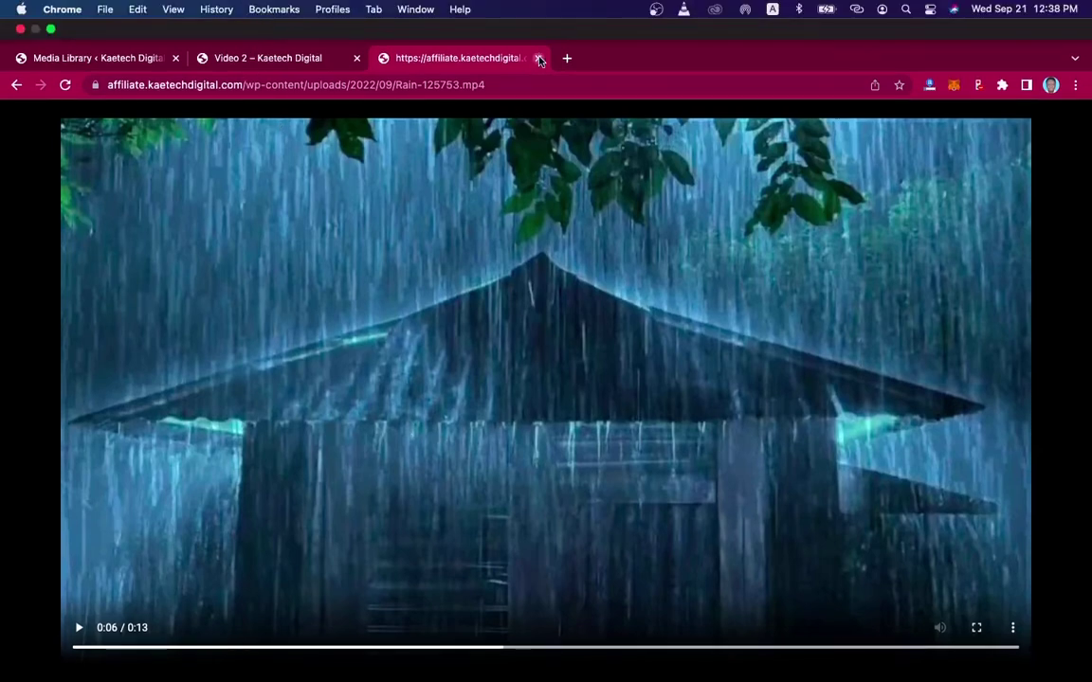
pyautogui.press('super+w')
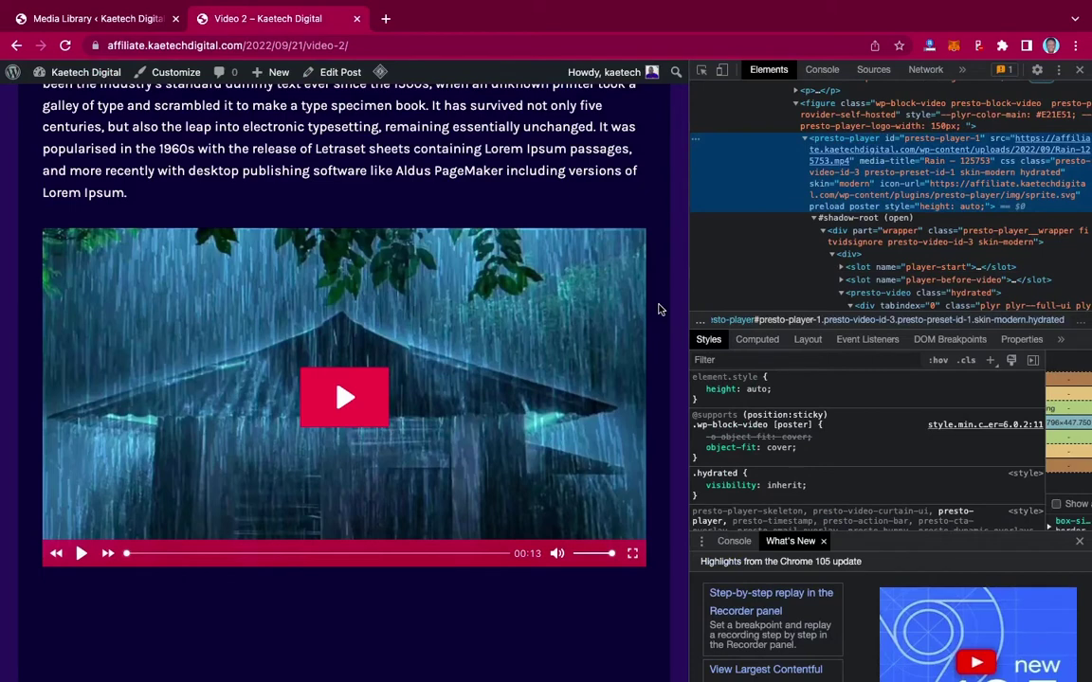
pyautogui.scroll(1, 302, 190)
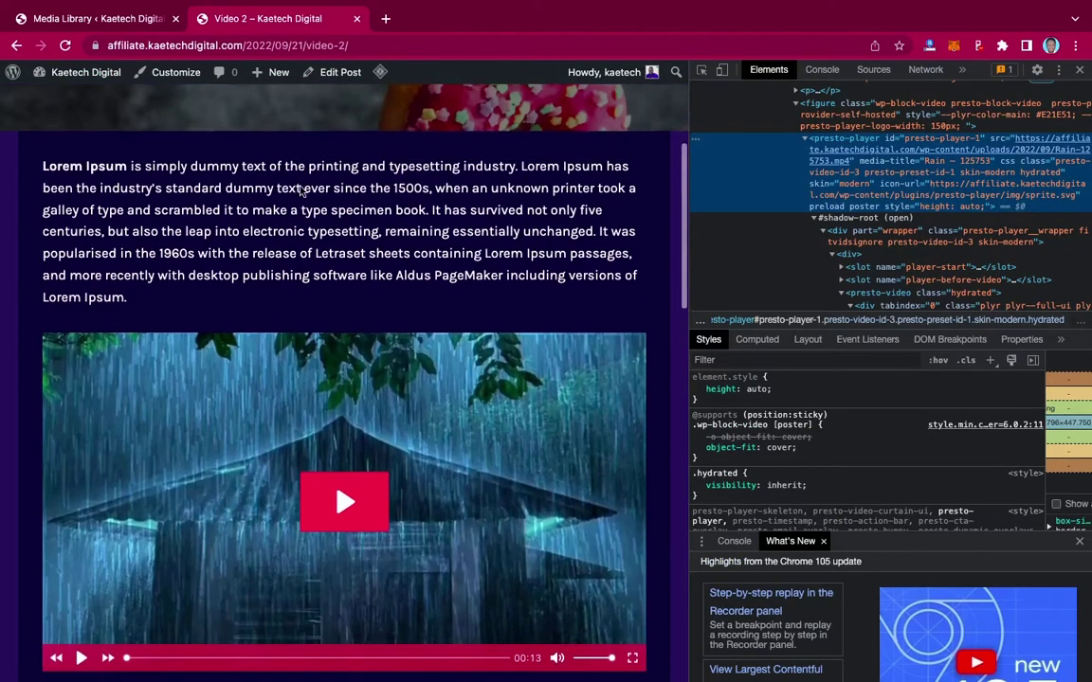
pyautogui.scroll(-1, 301, 190)
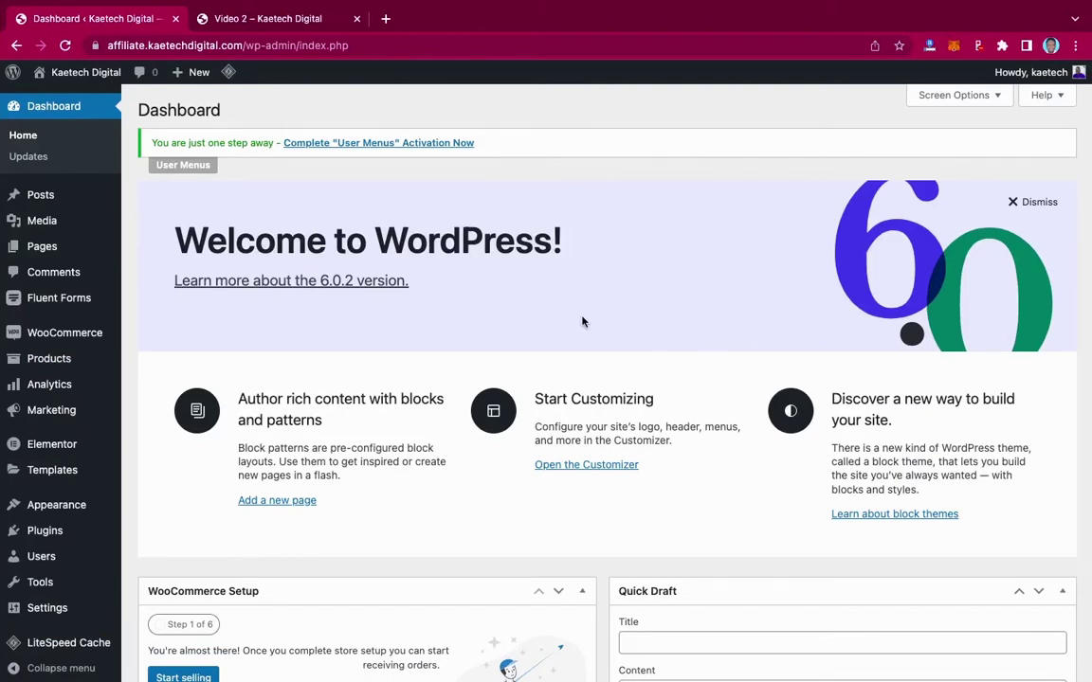
# Step: Open the page for adding new plugins and search it for "presto player"
pyautogui.scroll(-3, 201, 371)
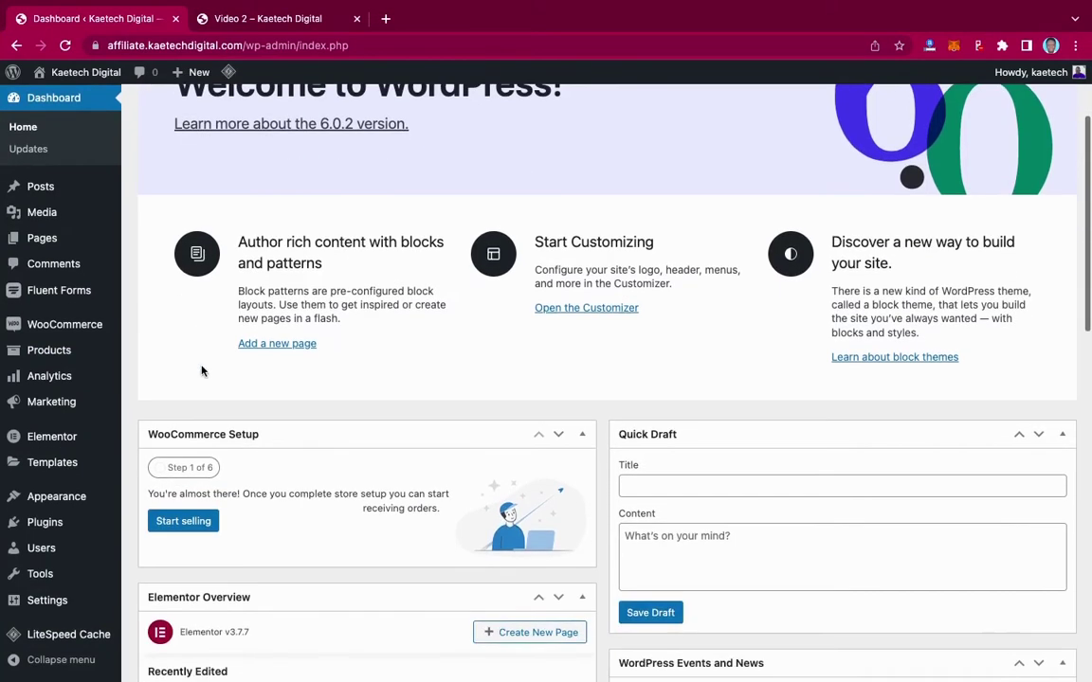
pyautogui.moveTo(47, 529)
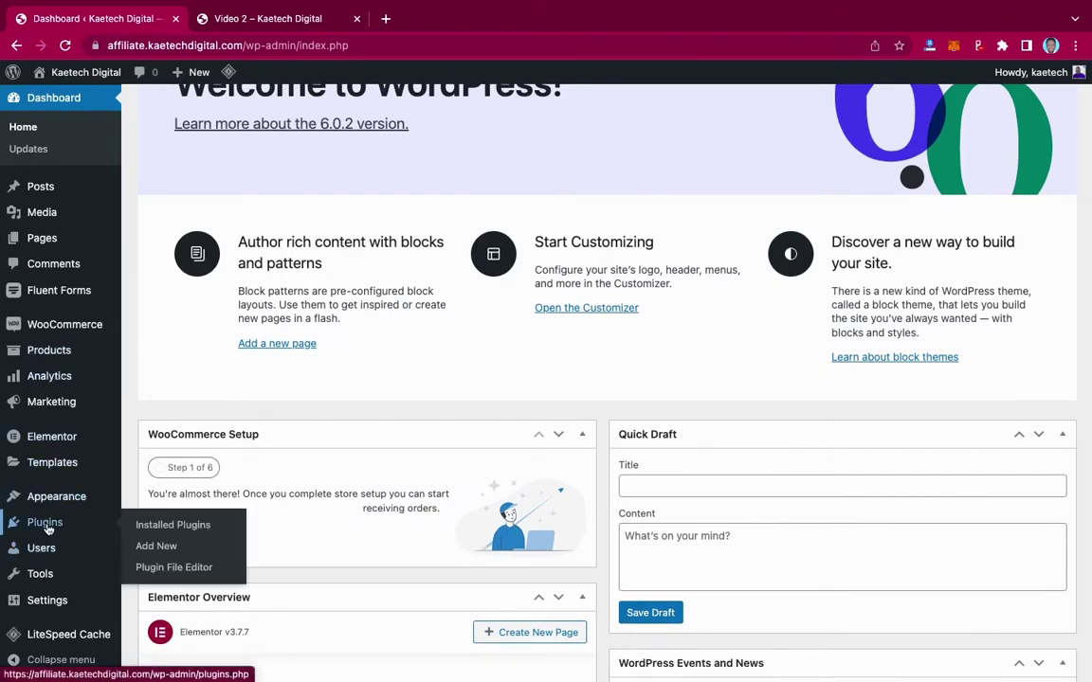
pyautogui.click(156, 548)
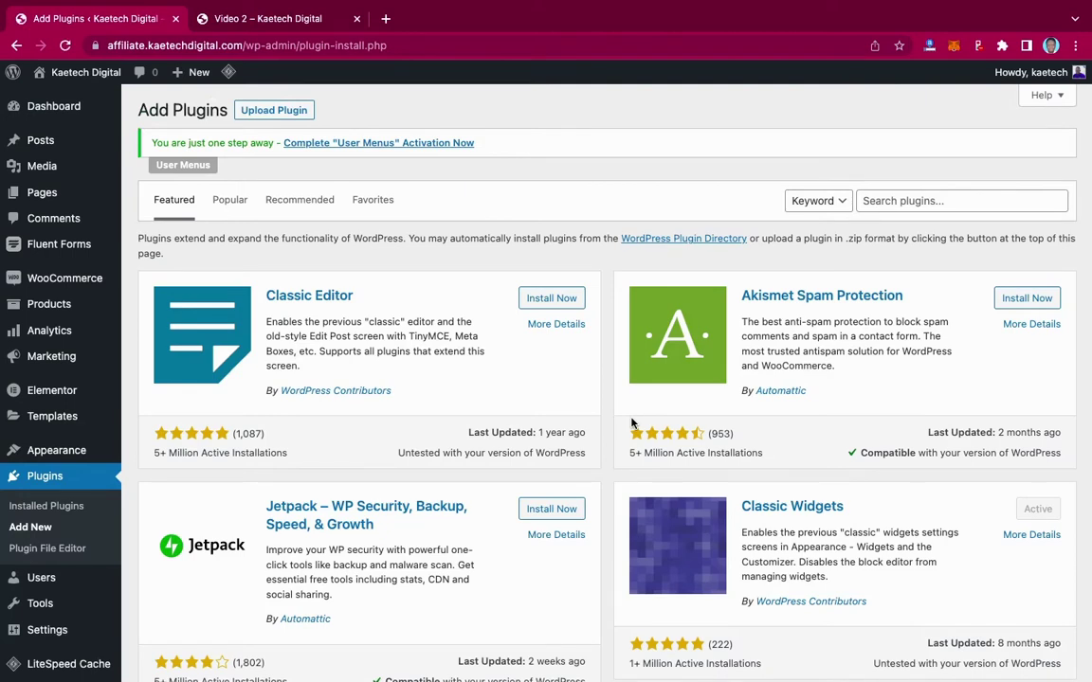
pyautogui.click(918, 208)
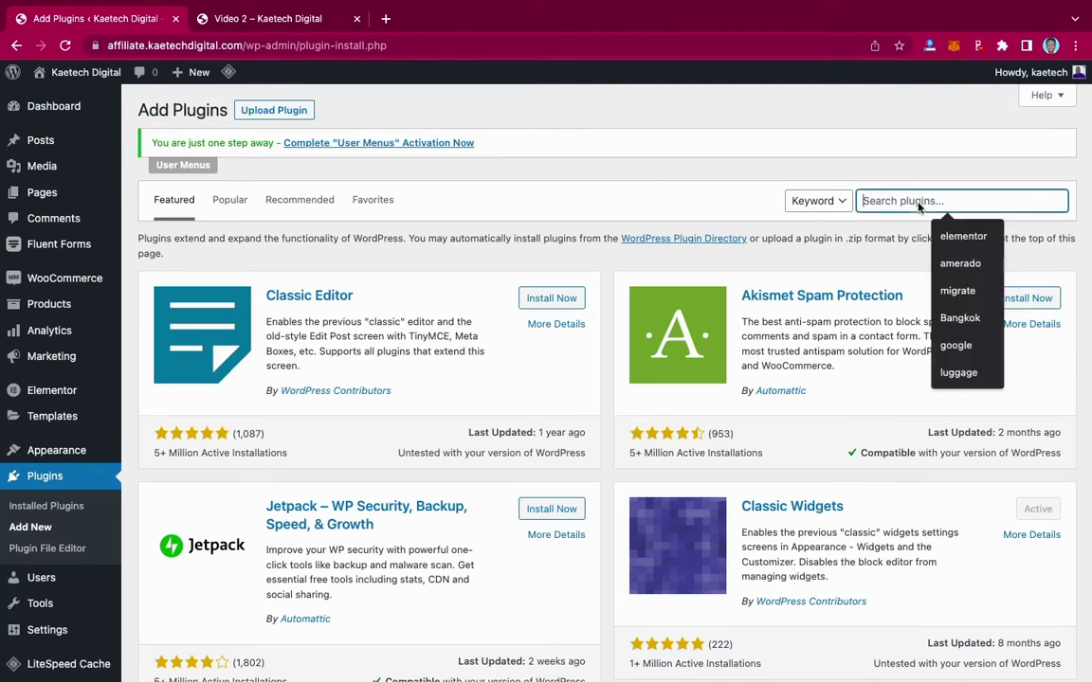
pyautogui.write('pre')
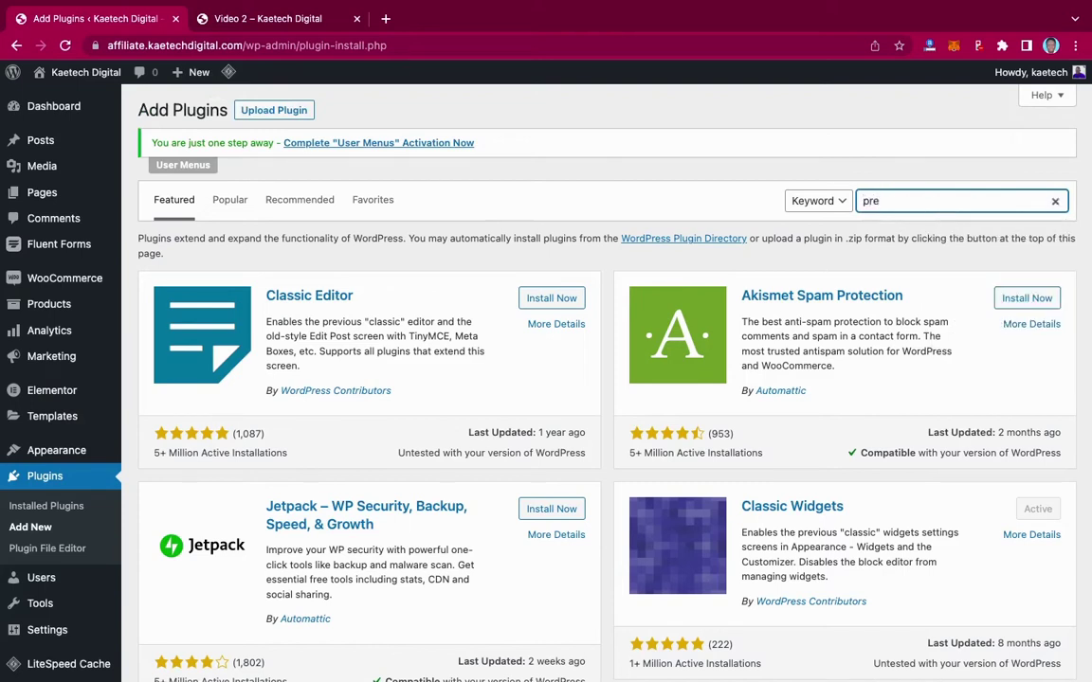
pyautogui.write('sto player')
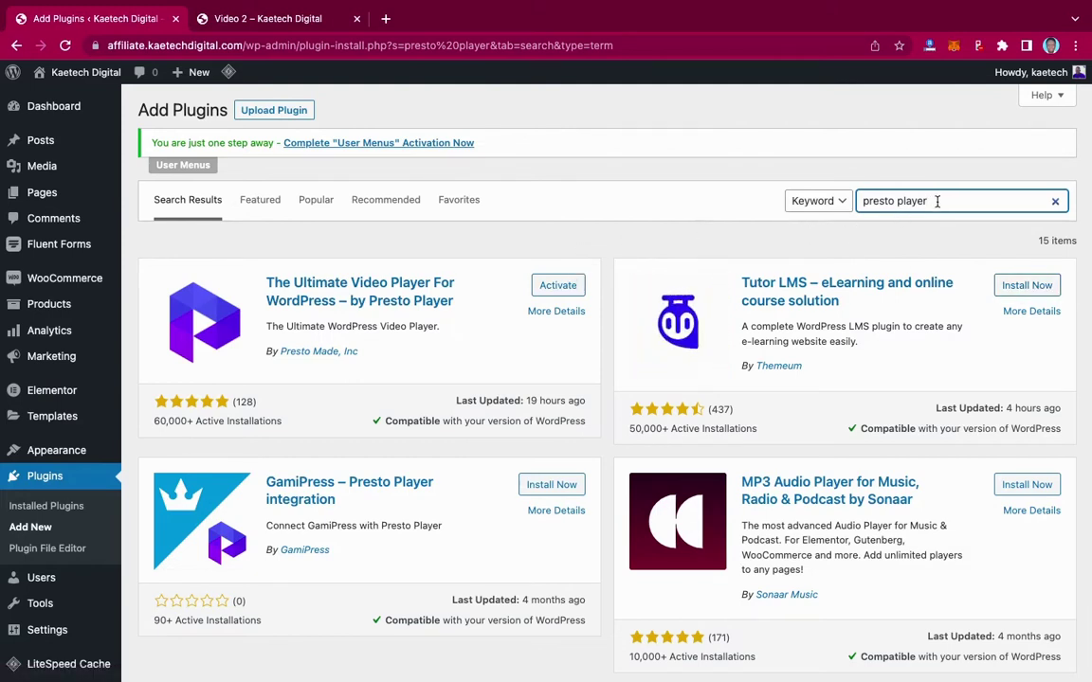
# Step: Replace the plugin search term and search for "Prevent direct access"
pyautogui.moveTo(934, 201); pyautogui.dragTo(829, 195)
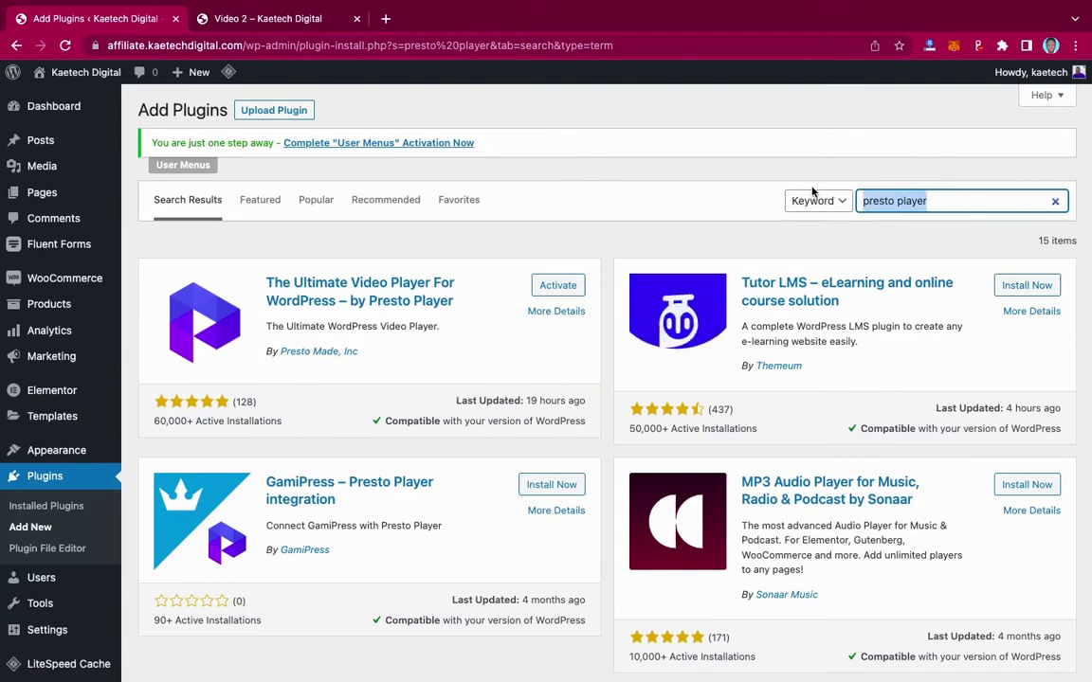
pyautogui.write('P')
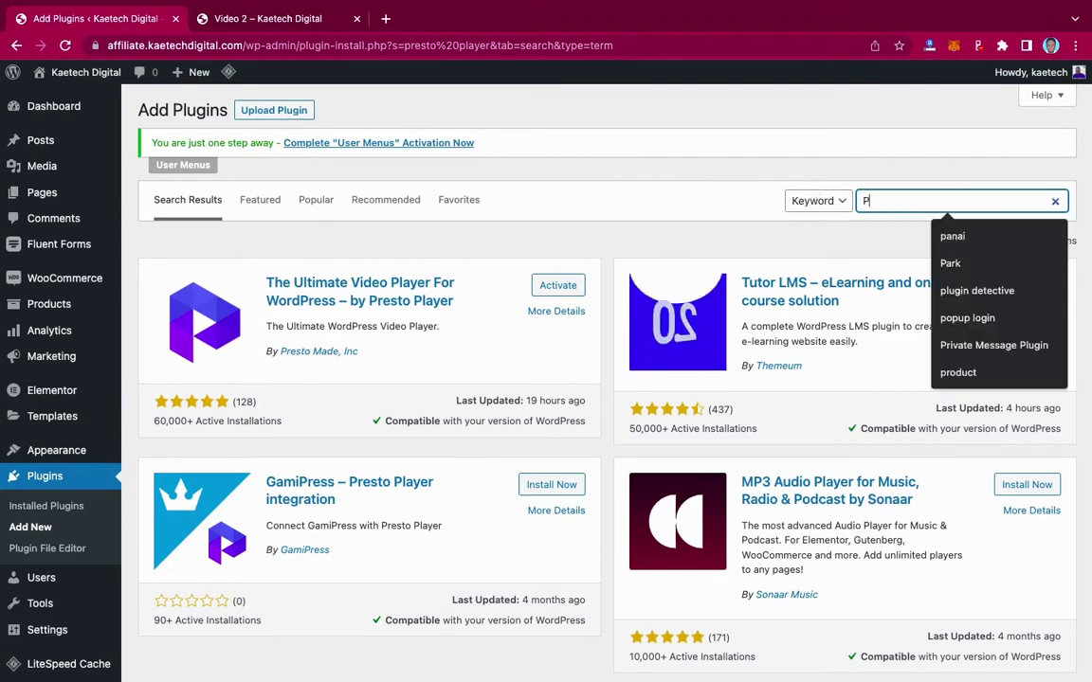
pyautogui.write('revent di')
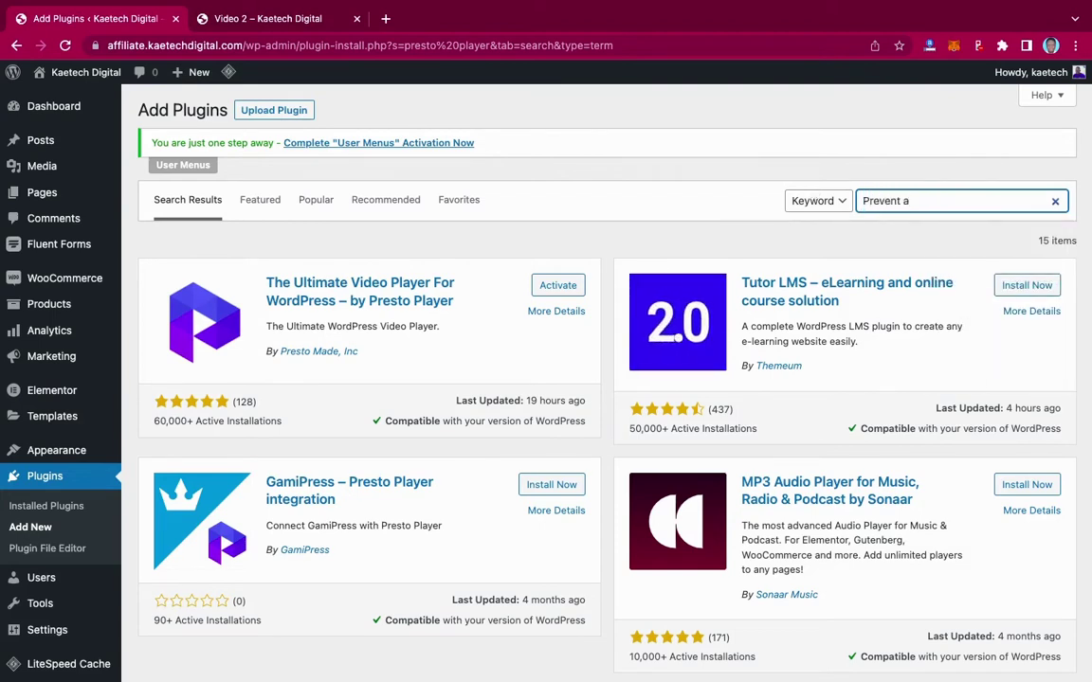
pyautogui.write('re')
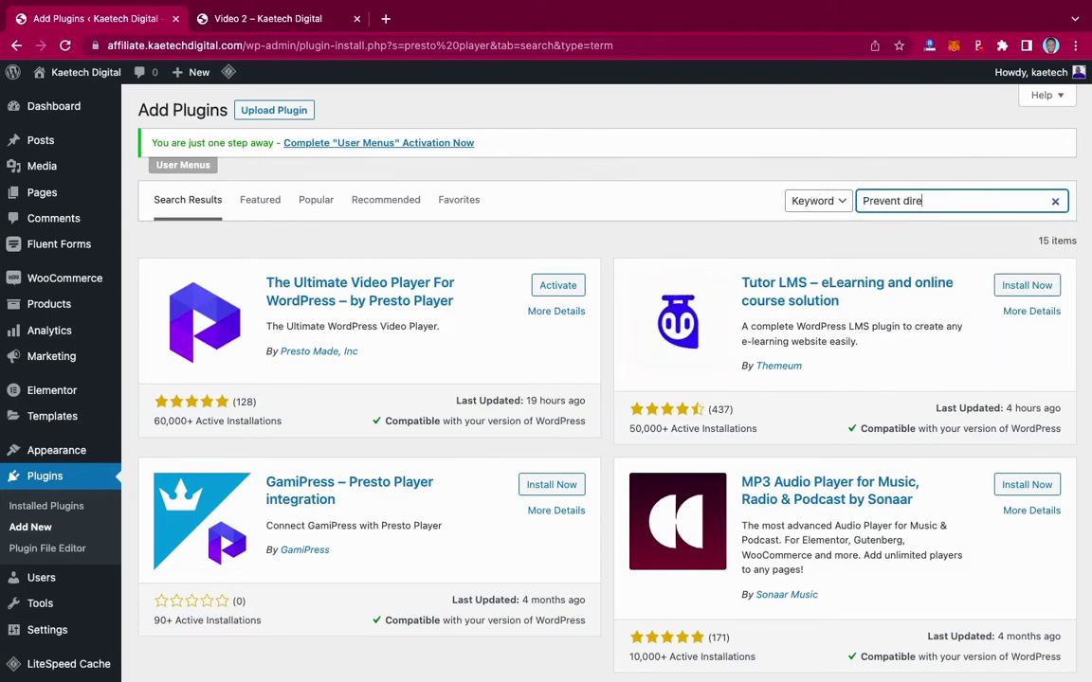
pyautogui.write('ct access')
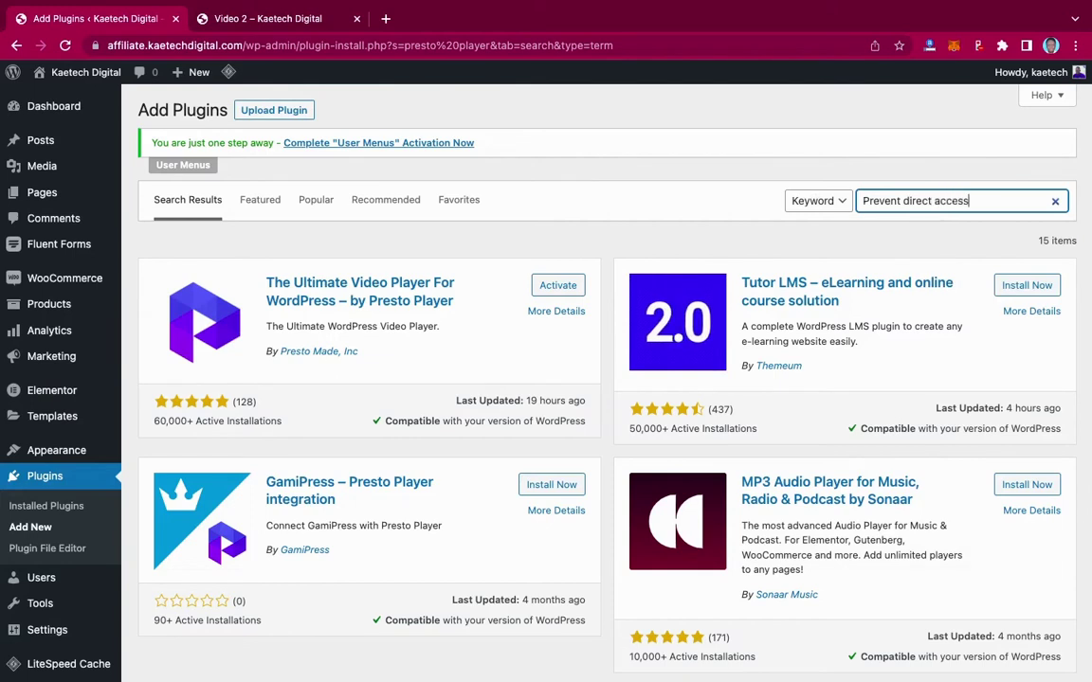
pyautogui.press('Return')
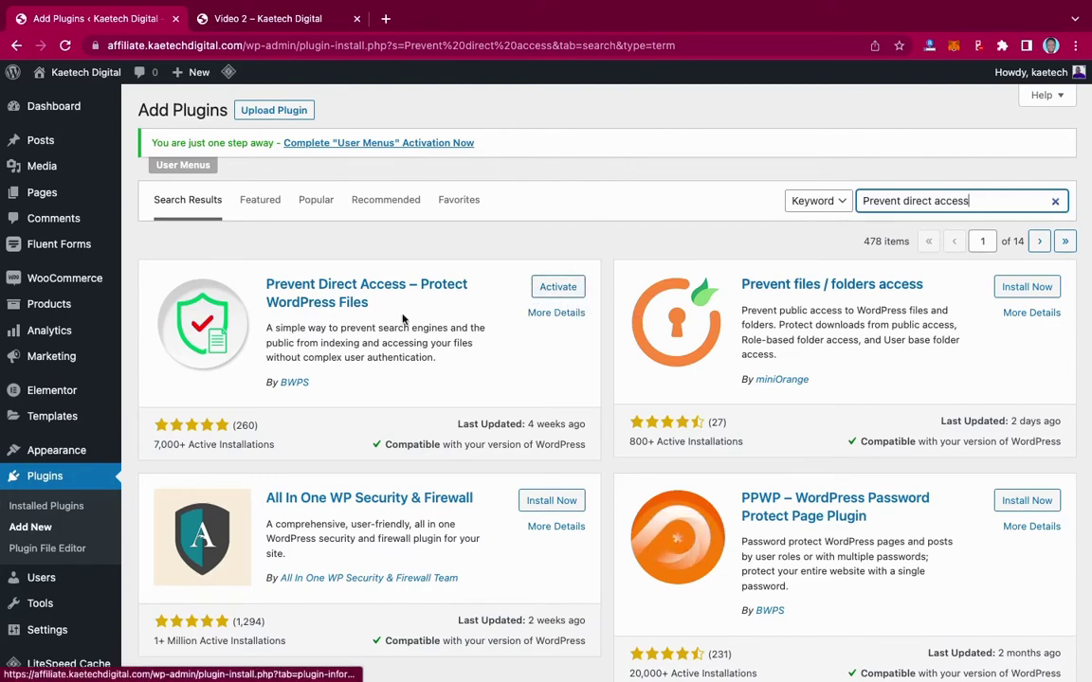
# Step: Filter the installed plugins to the inactive ones and bulk-activate Presto Player and Prevent Direct Access
pyautogui.click(45, 505)
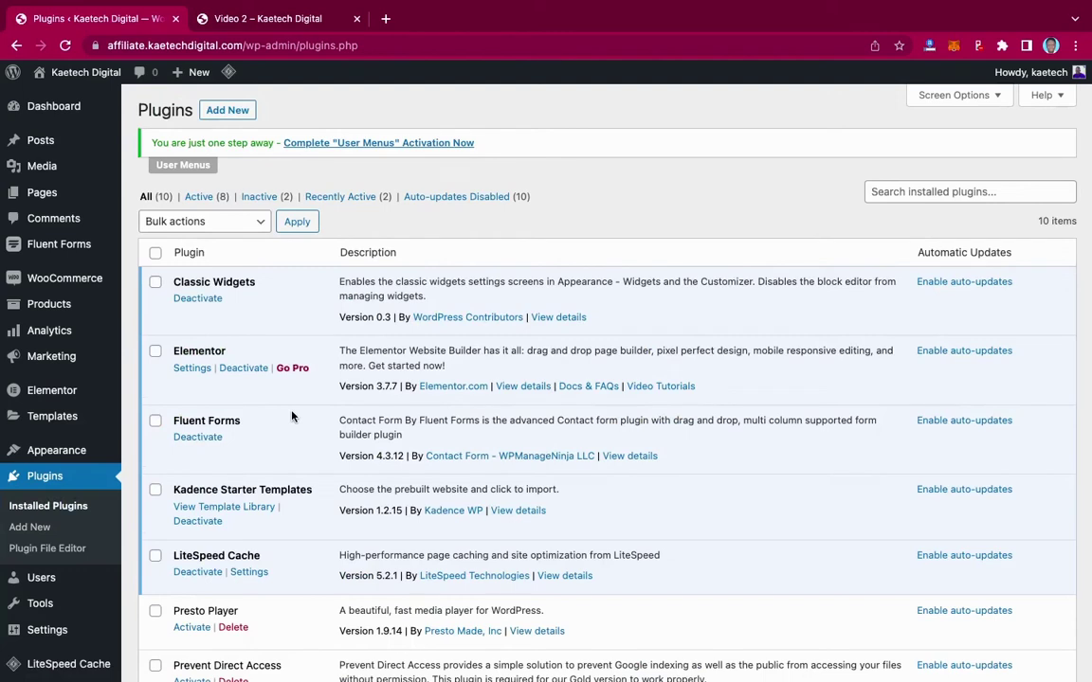
pyautogui.click(267, 196)
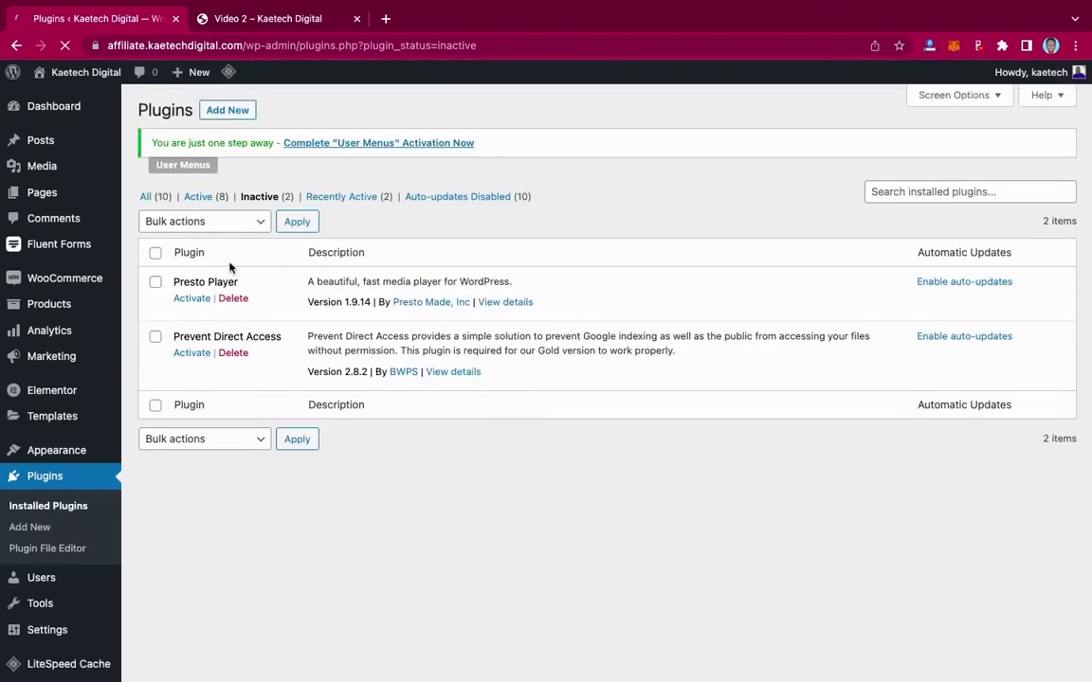
pyautogui.click(155, 254)
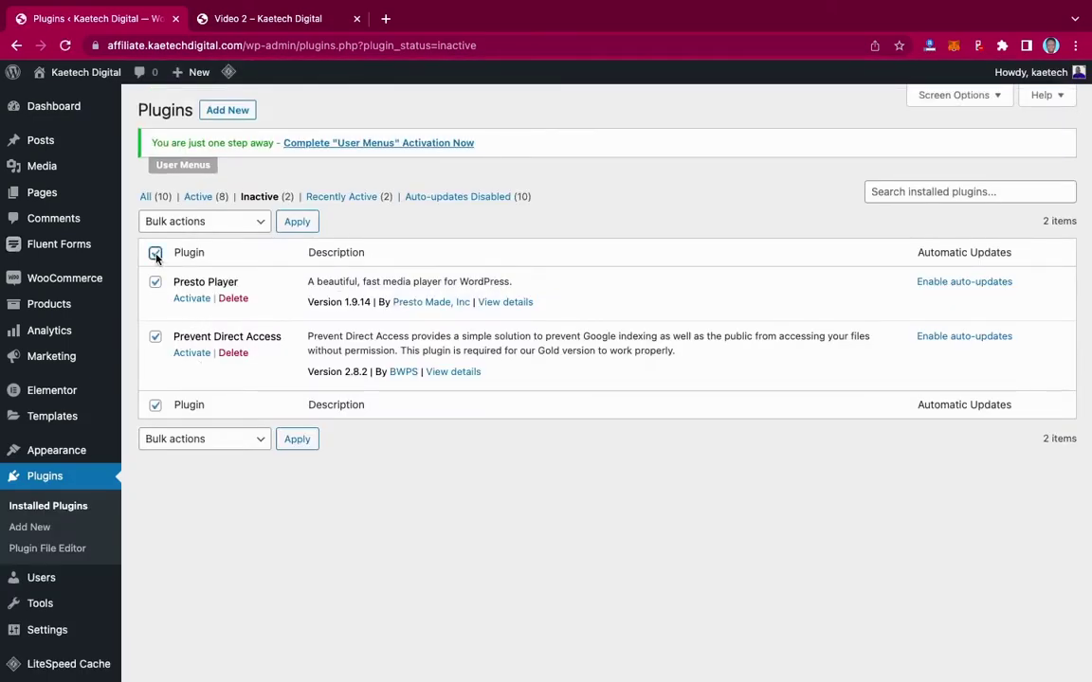
pyautogui.click(219, 222)
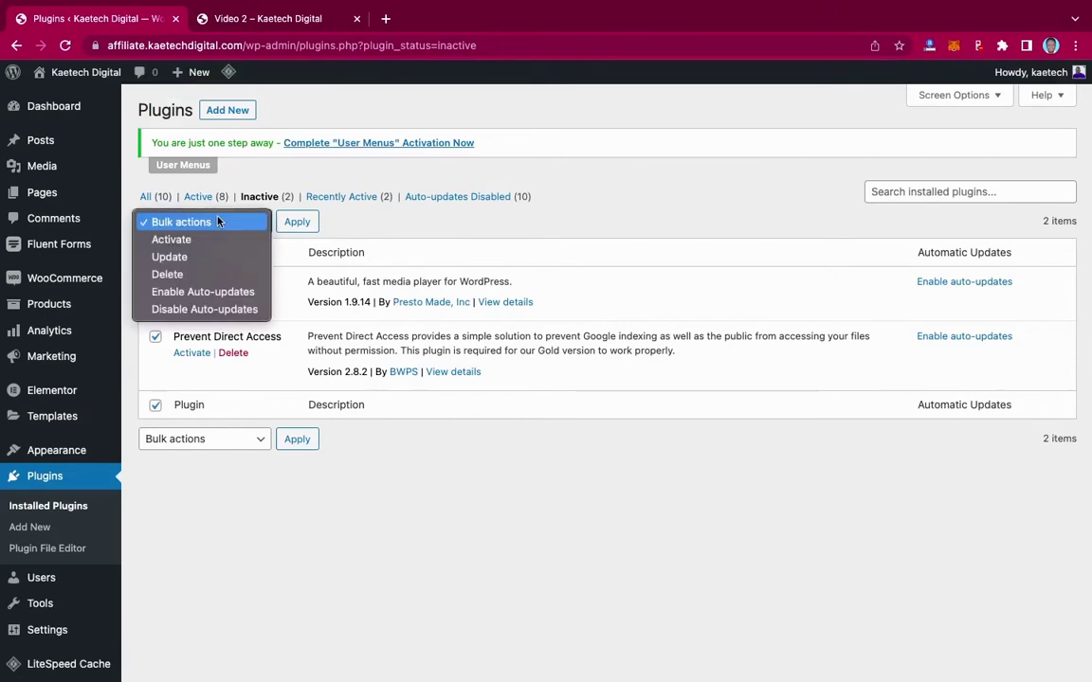
pyautogui.click(171, 240)
pyautogui.click(296, 222)
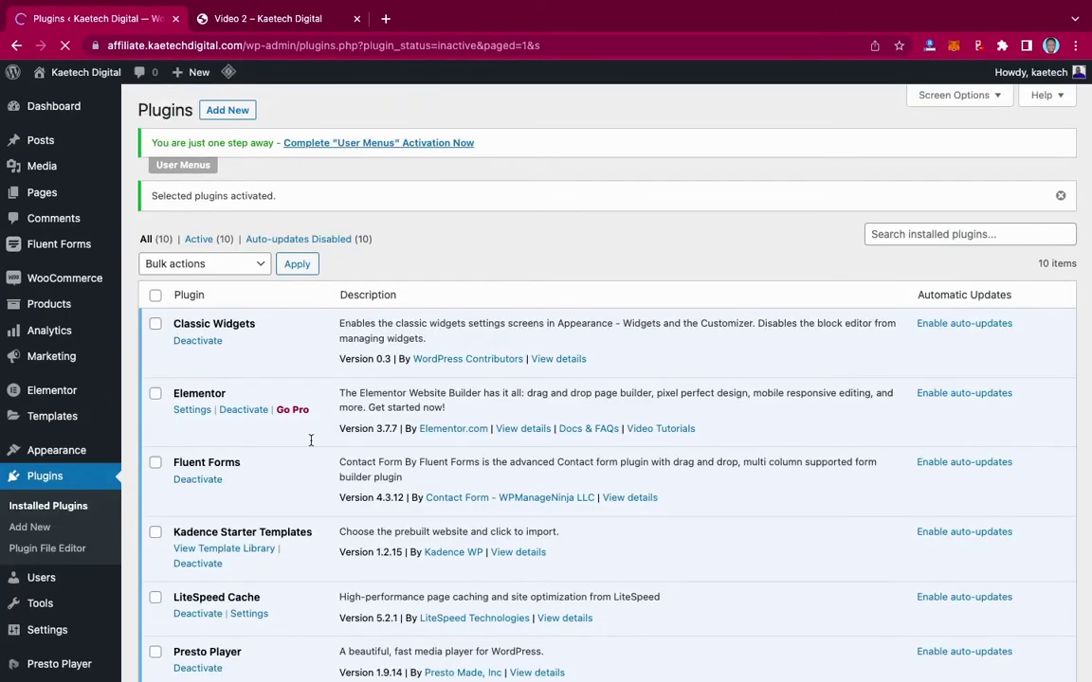
# Step: Check the activated plugins in the installed list and open the Prevent Direct Access settings
pyautogui.scroll(-5, 284, 398)
pyautogui.scroll(2, 310, 444)
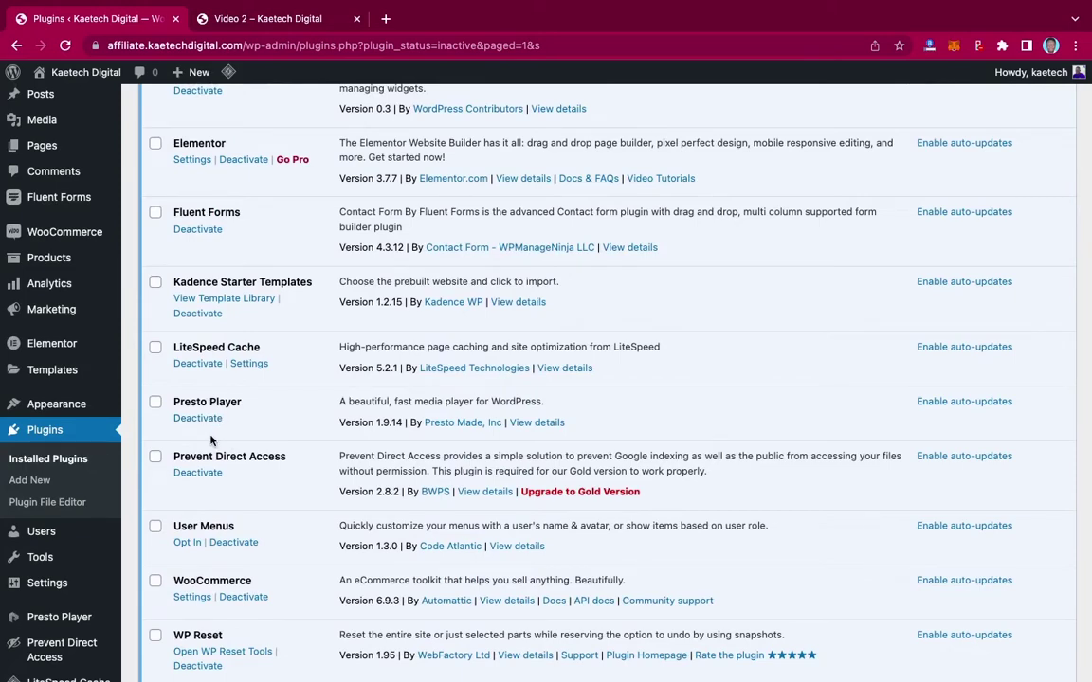
pyautogui.scroll(-2, 211, 440)
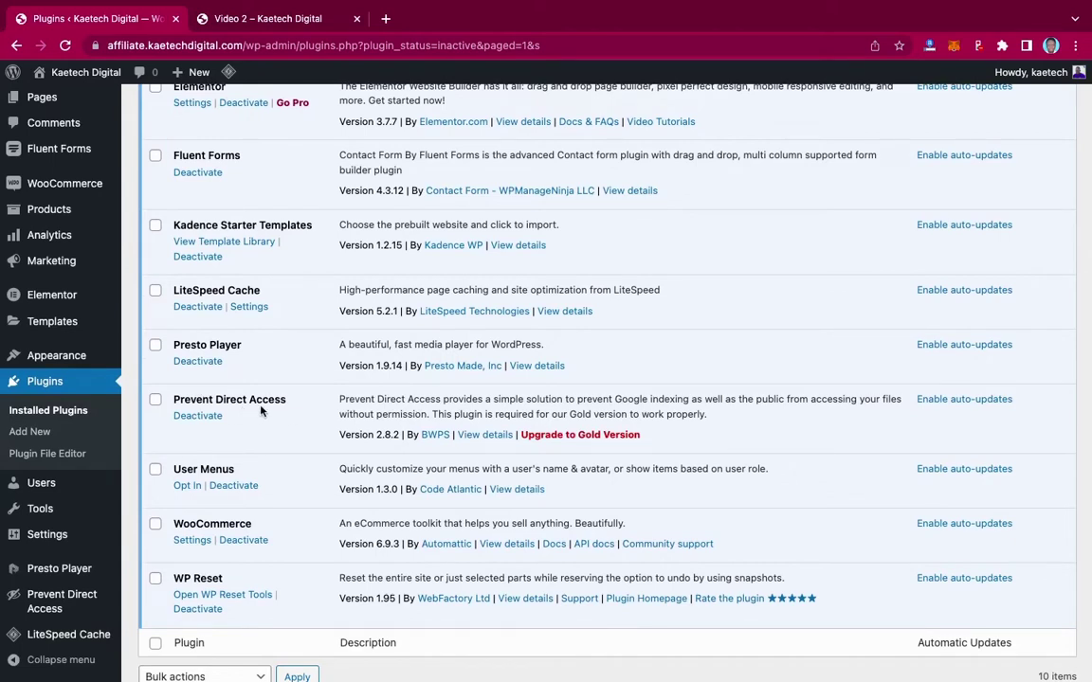
pyautogui.moveTo(63, 604)
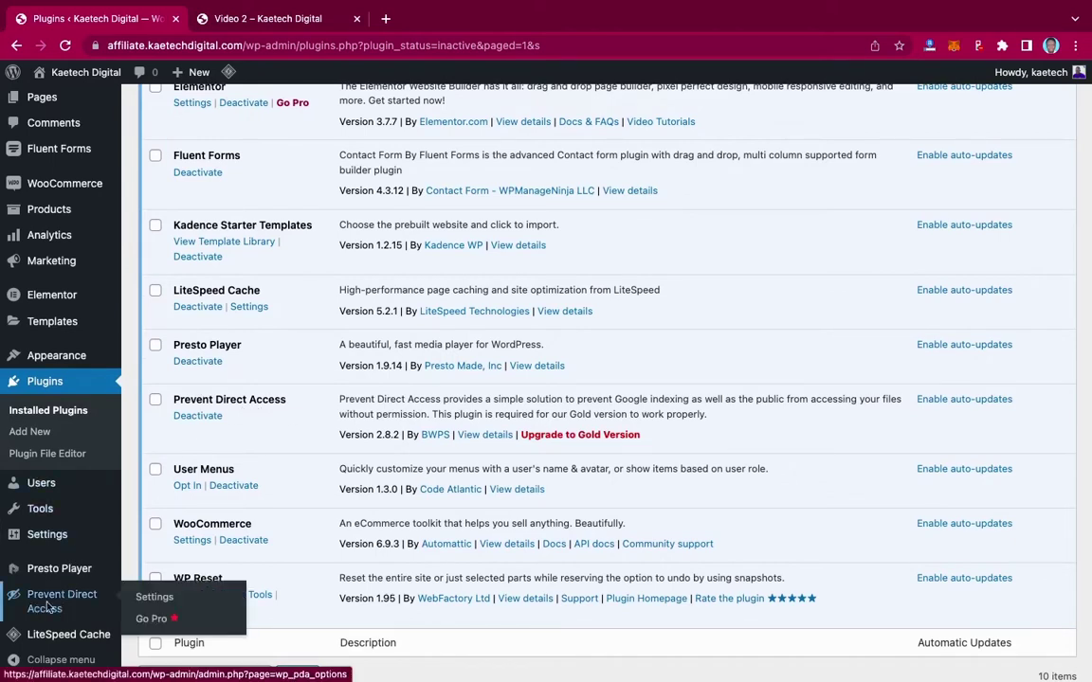
pyautogui.click(147, 597)
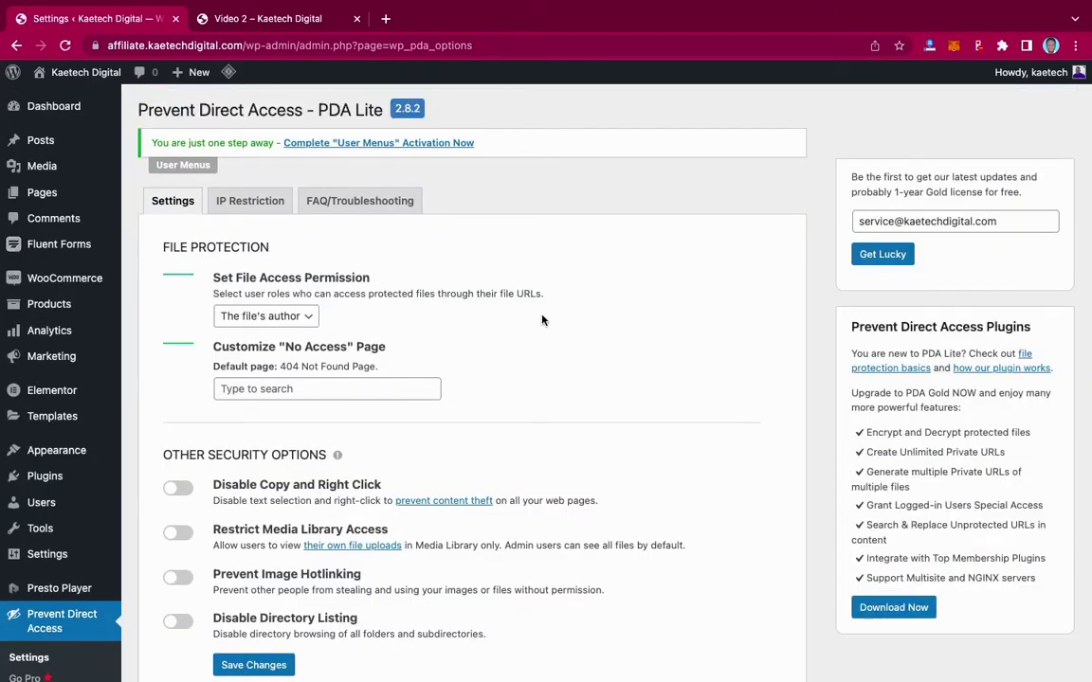
# Step: Review the file protection and security options, keeping the file access permission on "The file's author"
pyautogui.scroll(-2, 547, 409)
pyautogui.scroll(1, 547, 409)
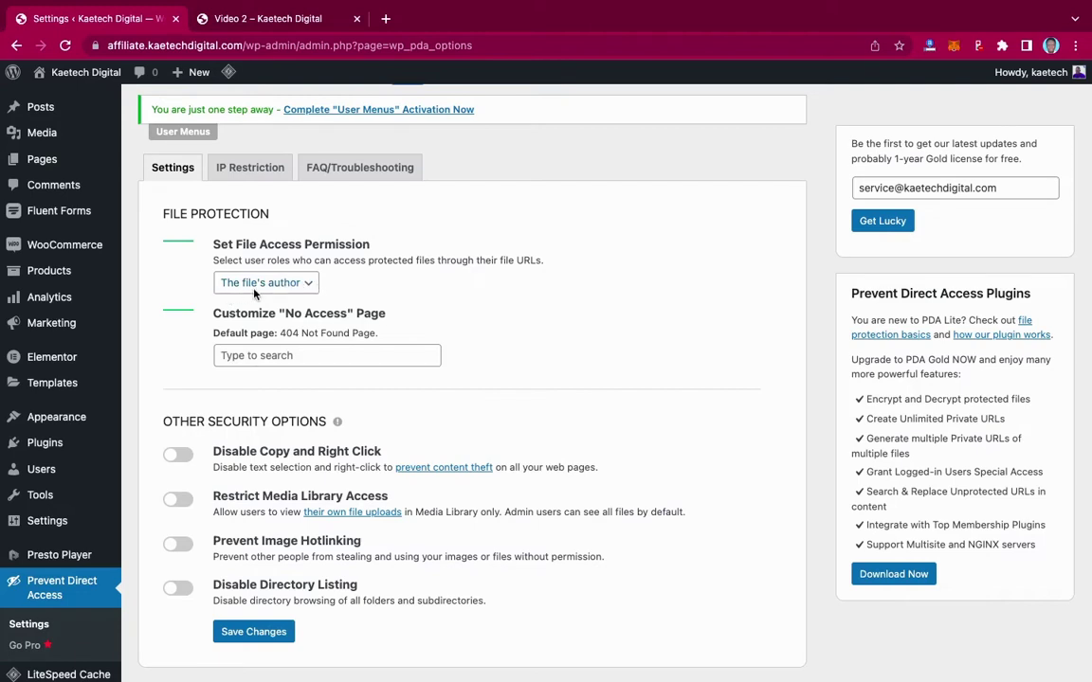
pyautogui.click(303, 288)
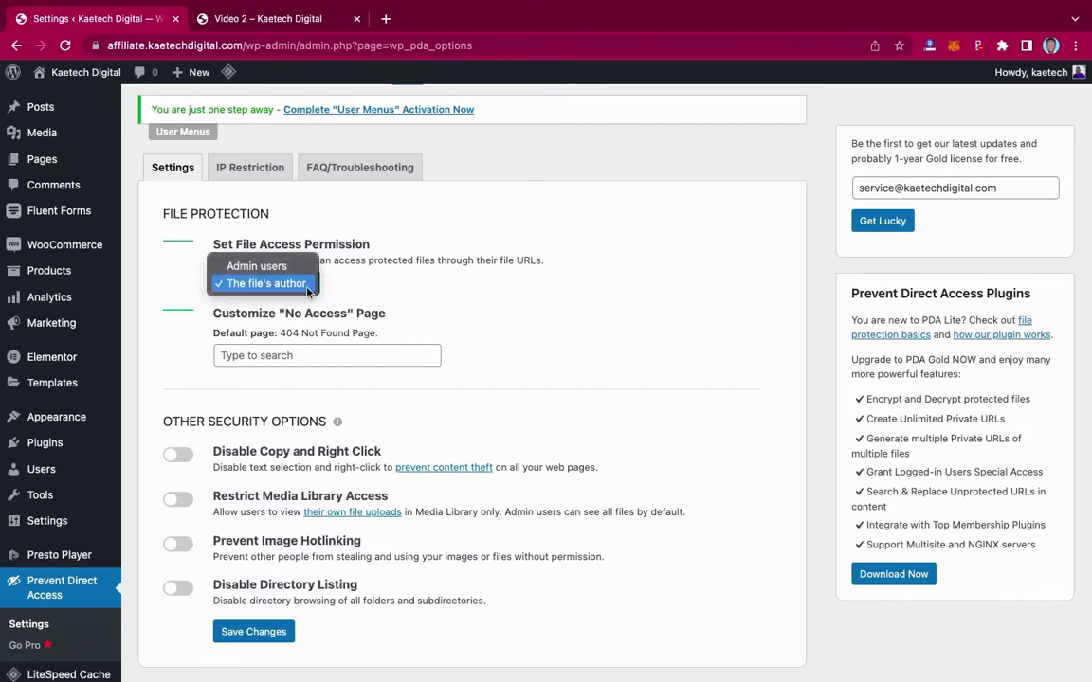
pyautogui.click(283, 284)
pyautogui.scroll(-1, 347, 295)
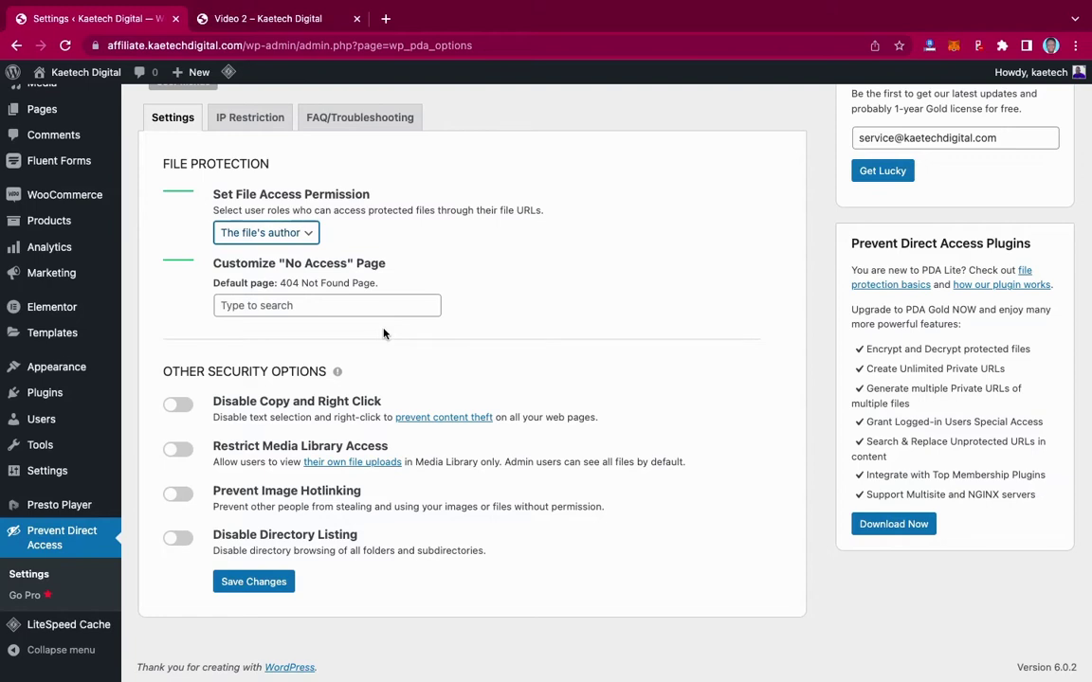
pyautogui.click(506, 248)
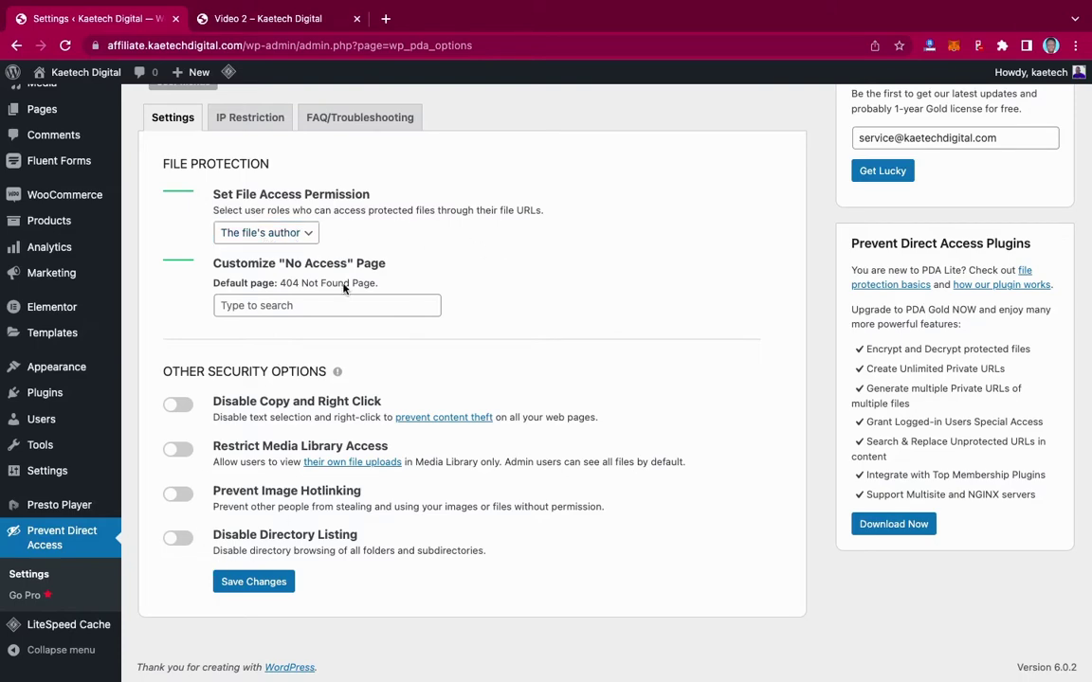
# Step: Open the site's media library
pyautogui.scroll(2, 190, 277)
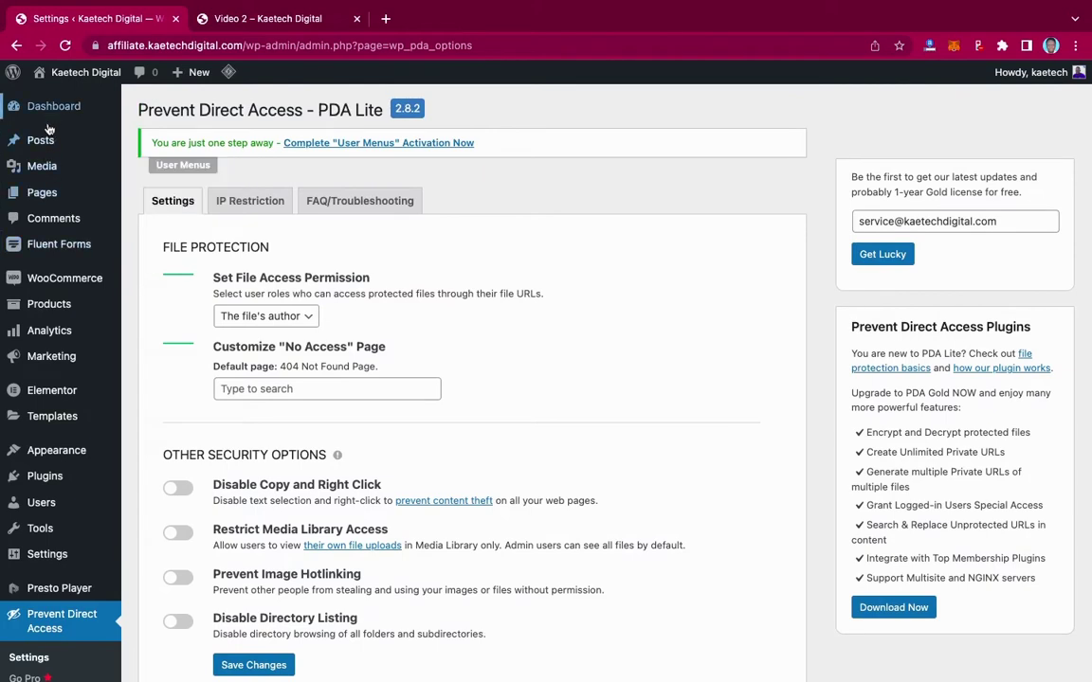
pyautogui.moveTo(42, 166)
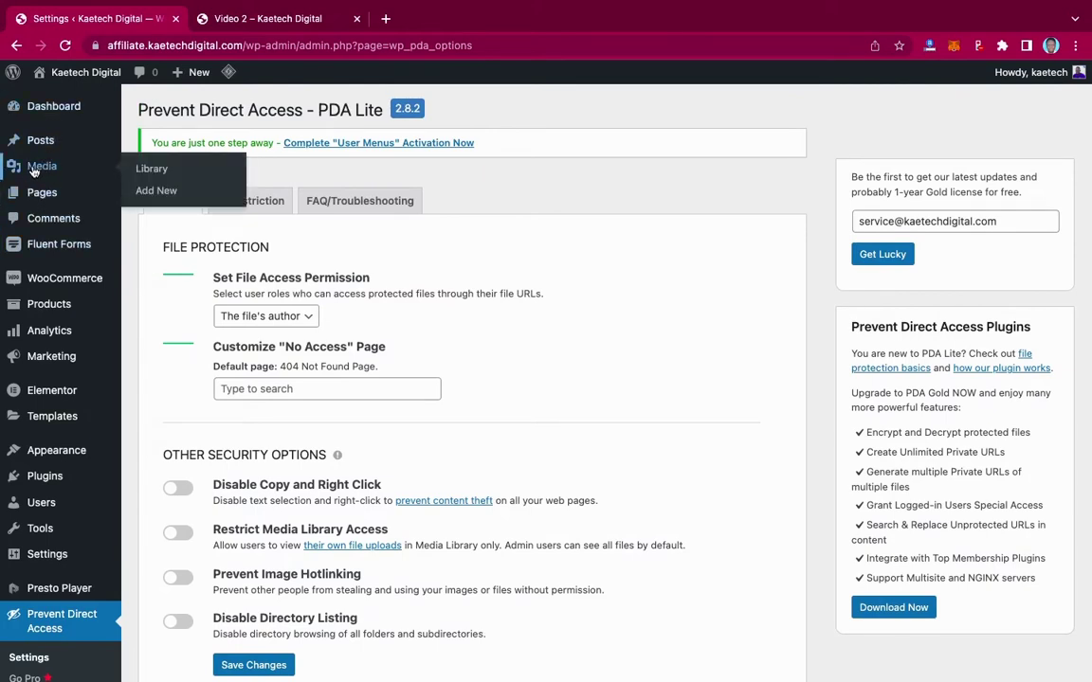
pyautogui.click(156, 171)
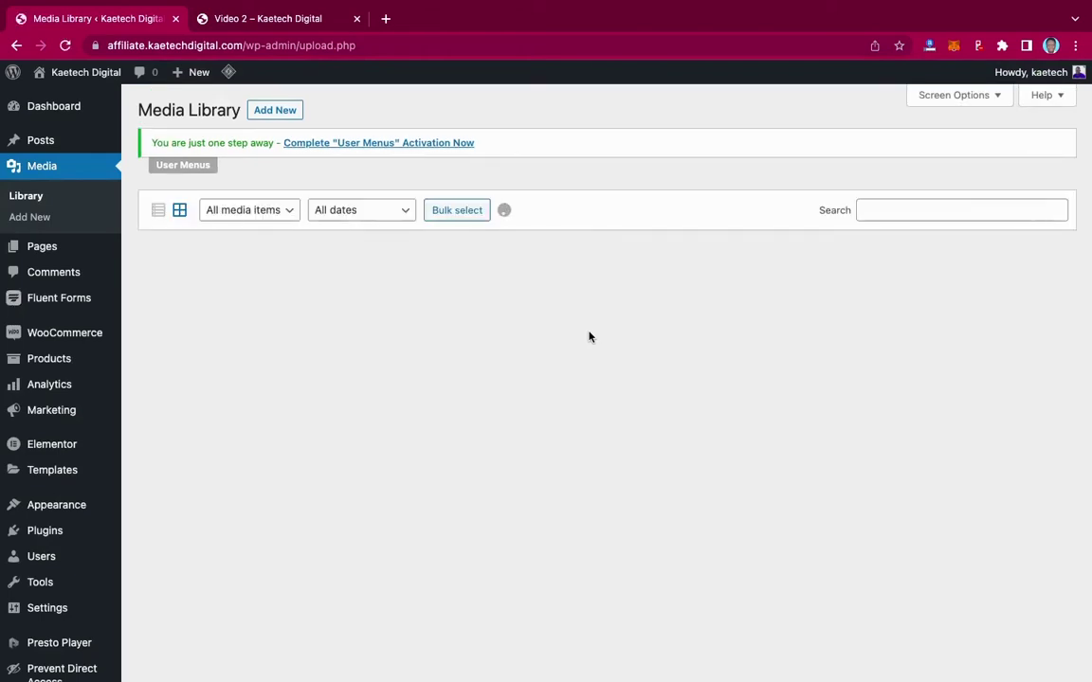
# Step: Close the developer tools on the Video 2 post and reload the page to check its rain video
pyautogui.click(250, 20)
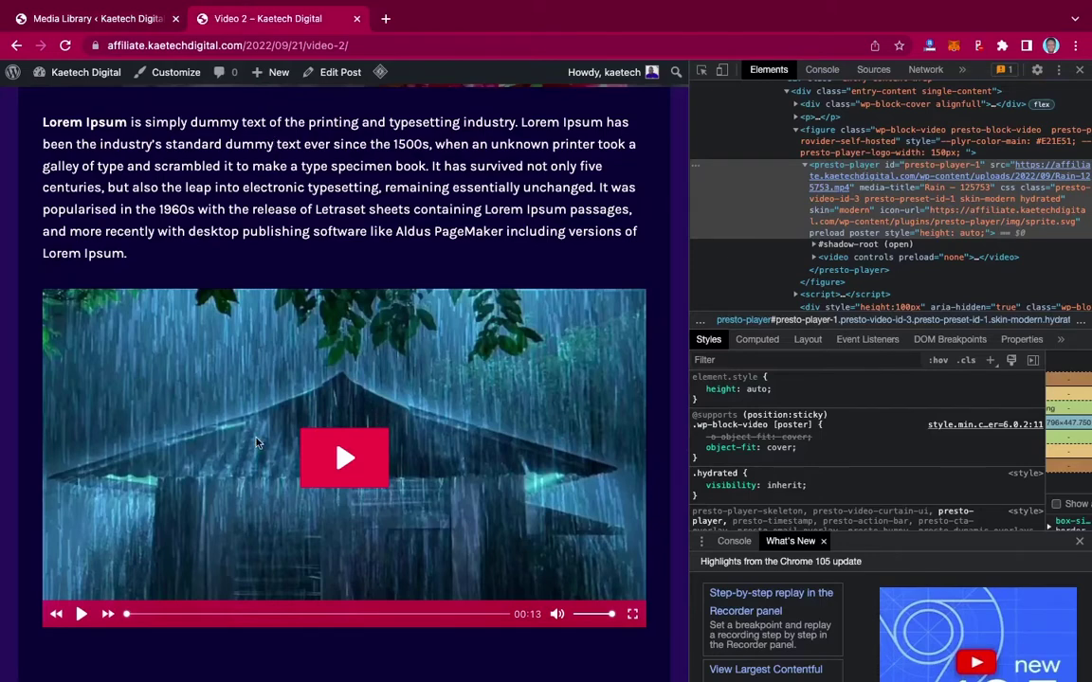
pyautogui.click(1081, 73)
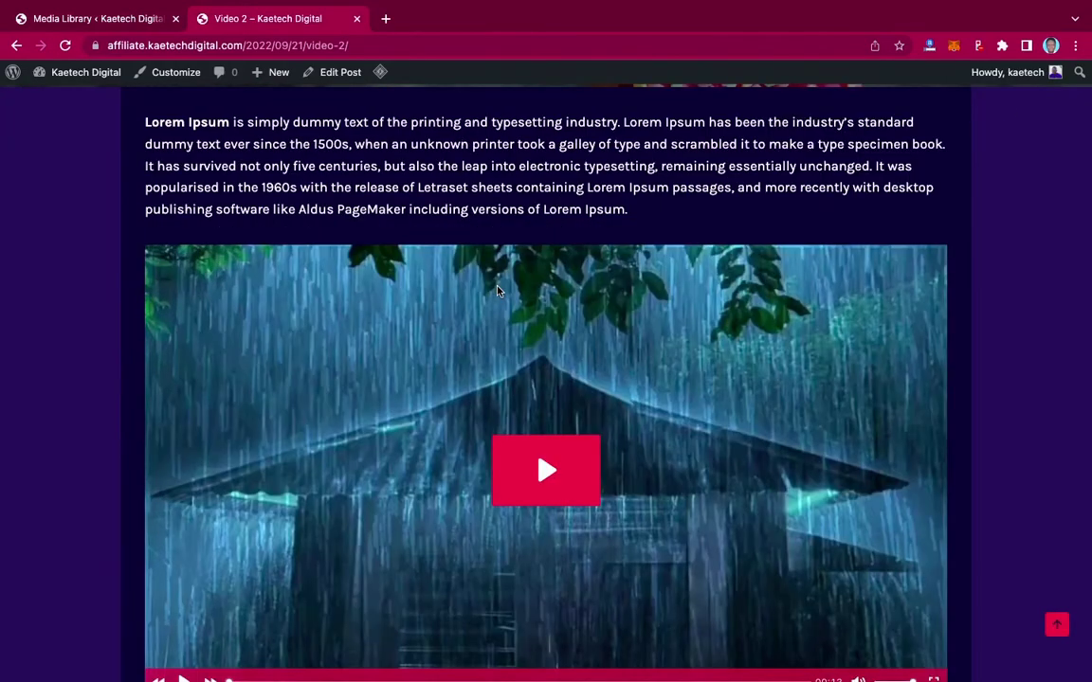
pyautogui.scroll(3, 497, 291)
pyautogui.scroll(-7, 496, 291)
pyautogui.click(66, 45)
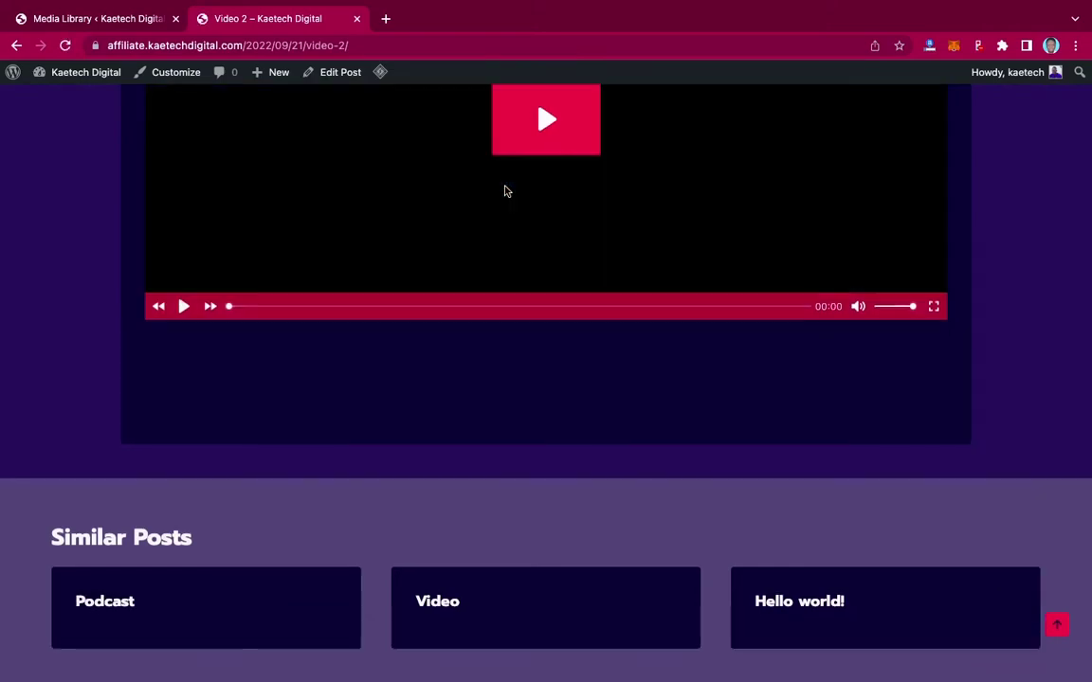
pyautogui.scroll(-5, 504, 191)
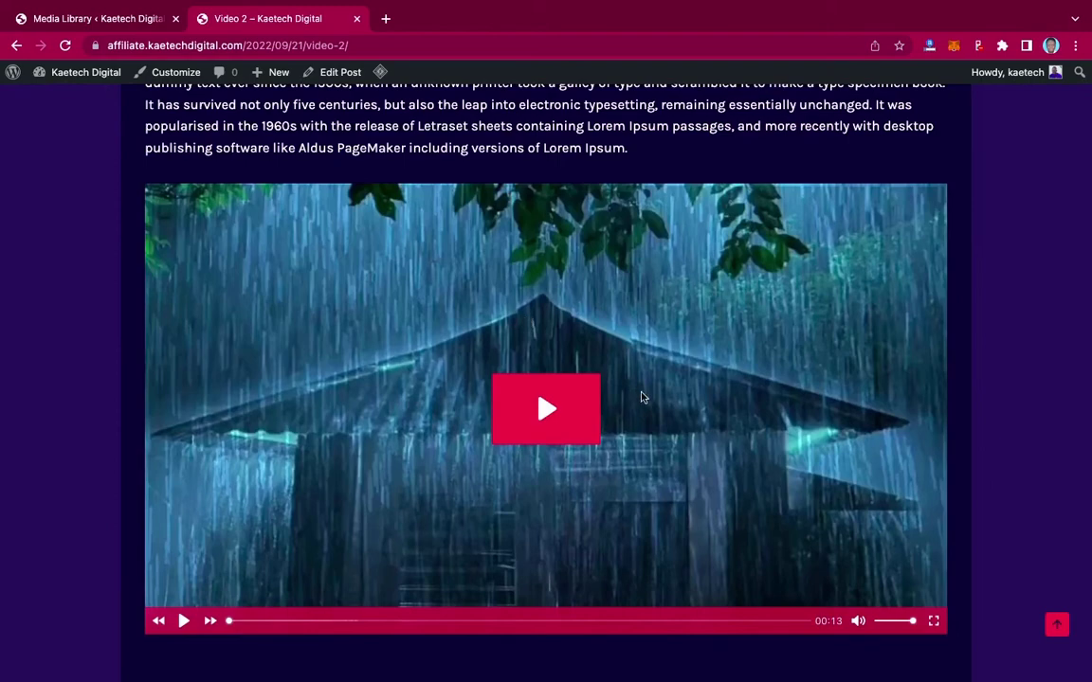
pyautogui.scroll(5, 513, 313)
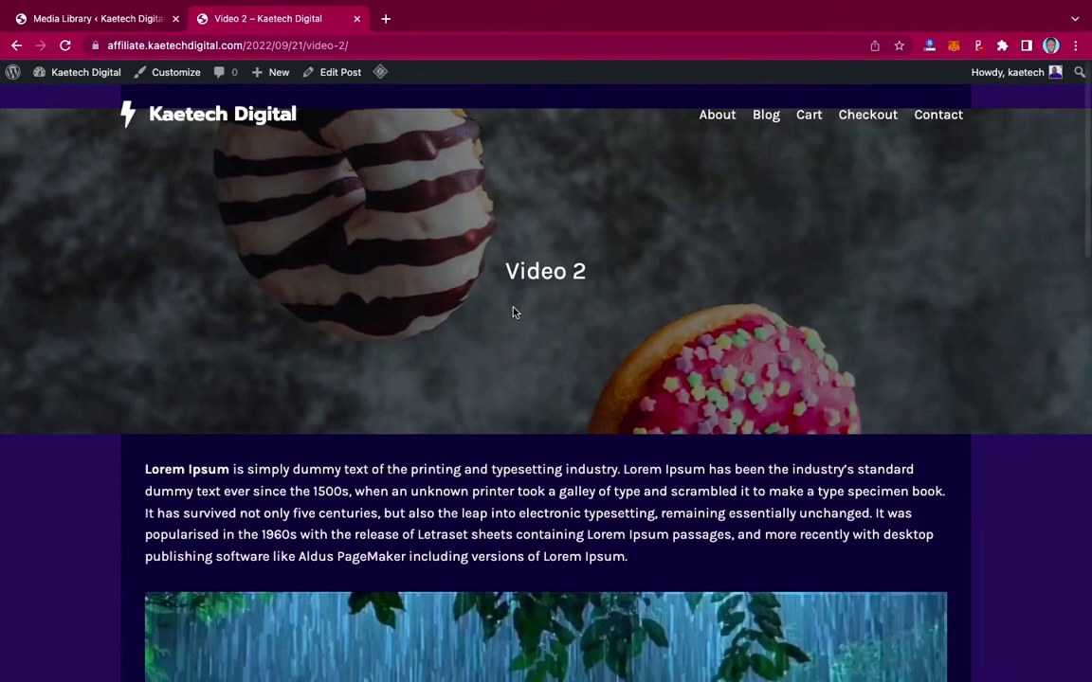
pyautogui.scroll(-5, 512, 313)
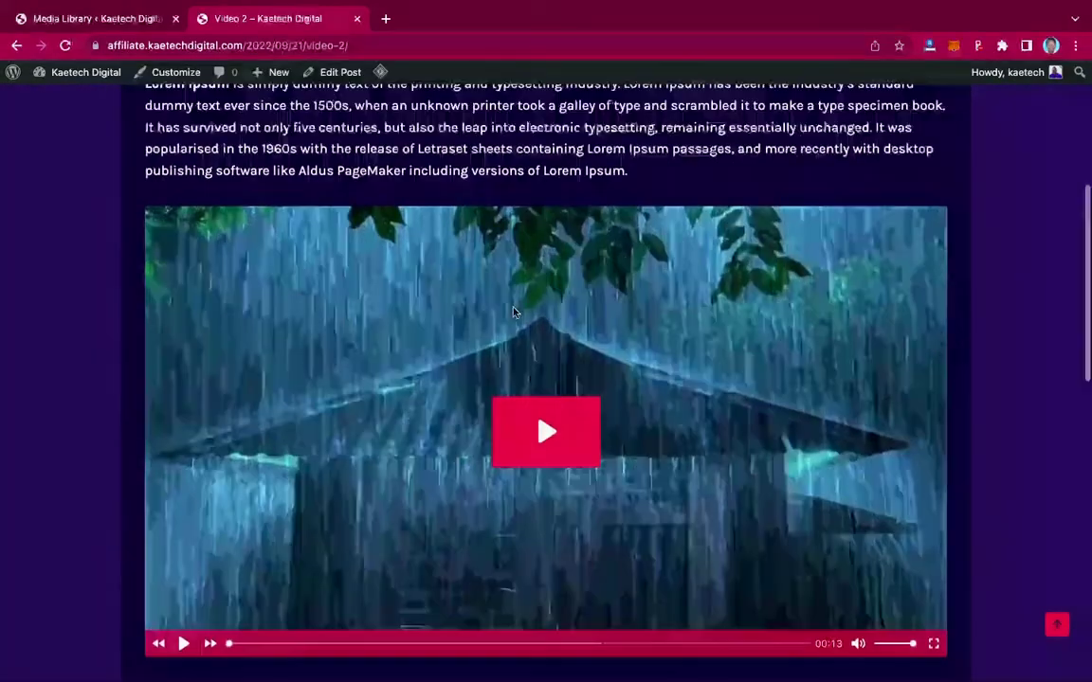
pyautogui.scroll(2, 513, 313)
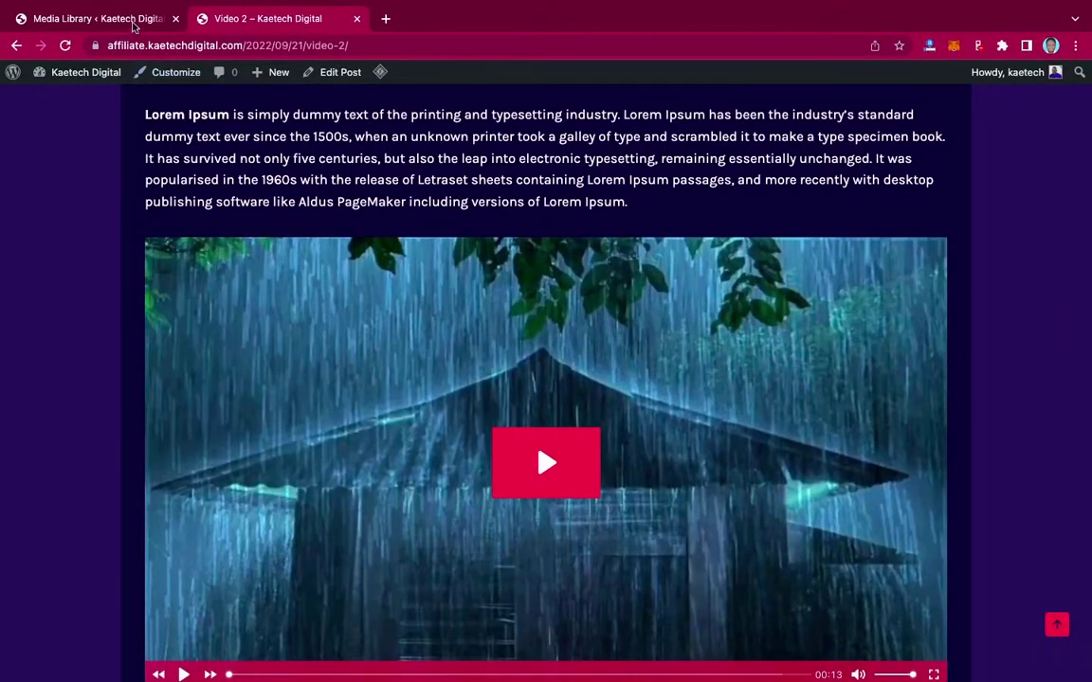
# Step: Turn on Prevent Direct Access protection for Rain-125753.mp4 in the media library
pyautogui.click(133, 21)
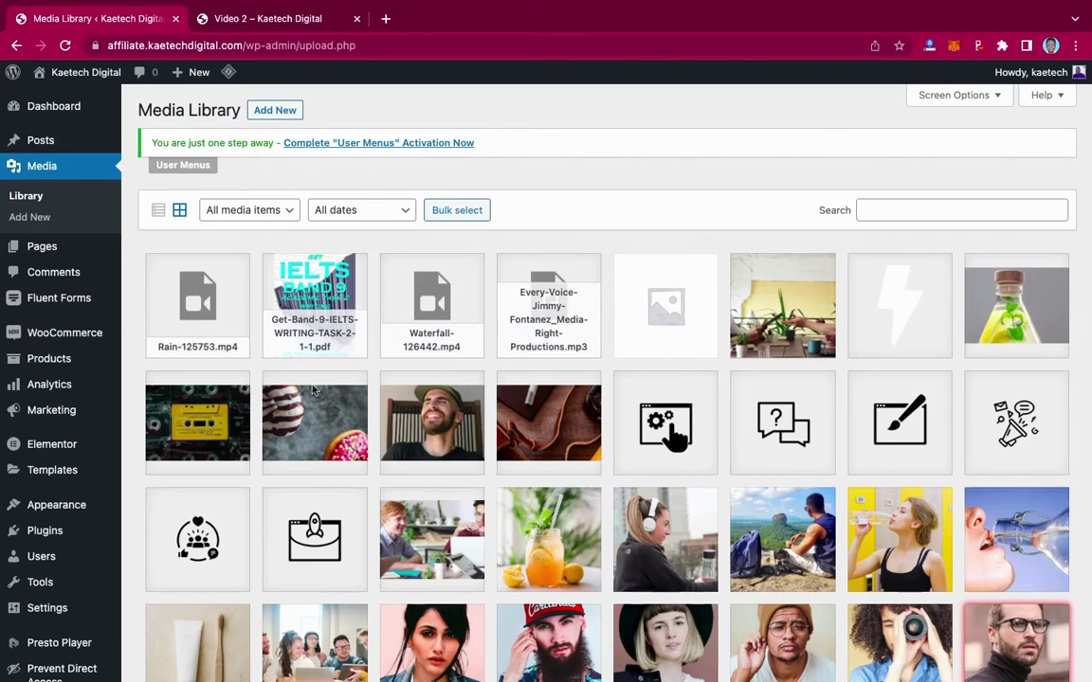
pyautogui.click(192, 289)
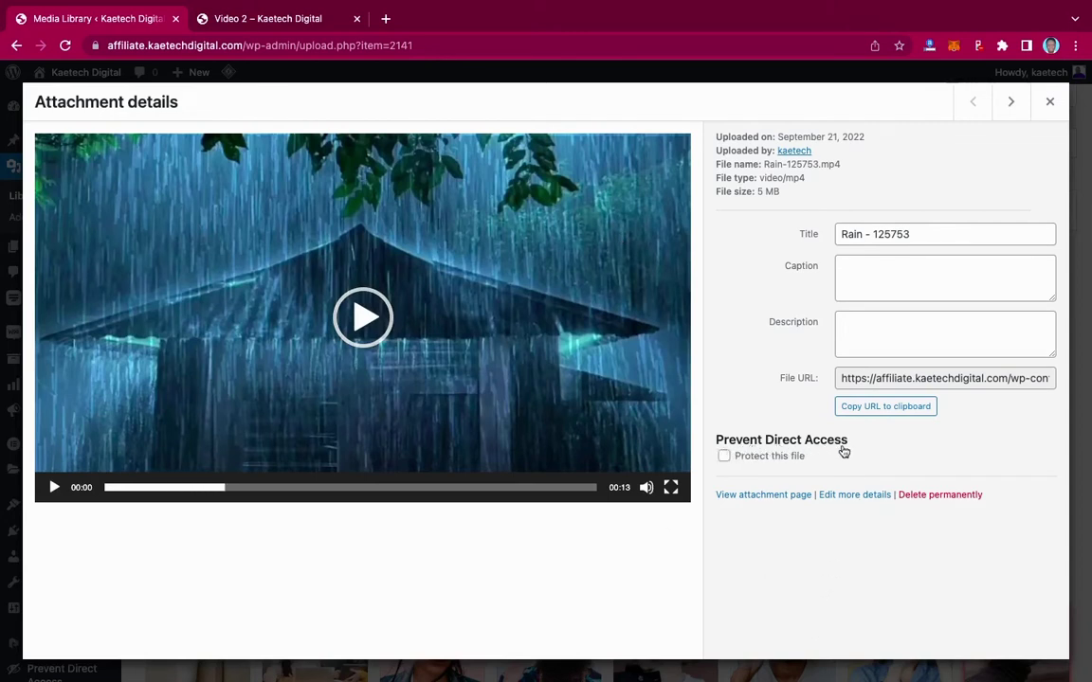
pyautogui.click(724, 458)
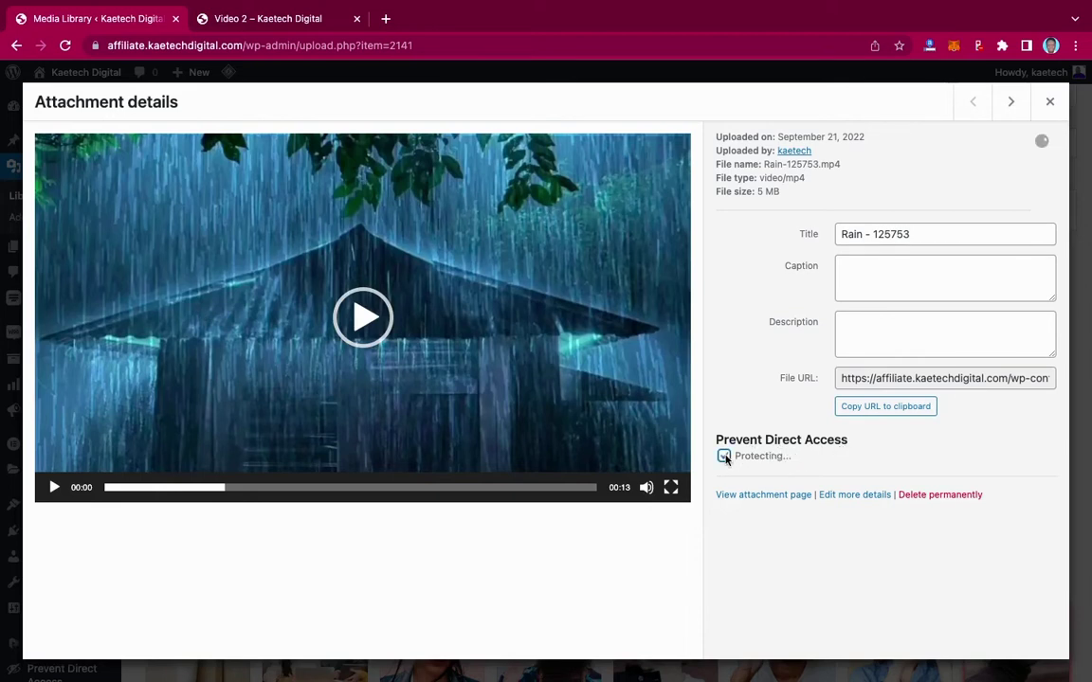
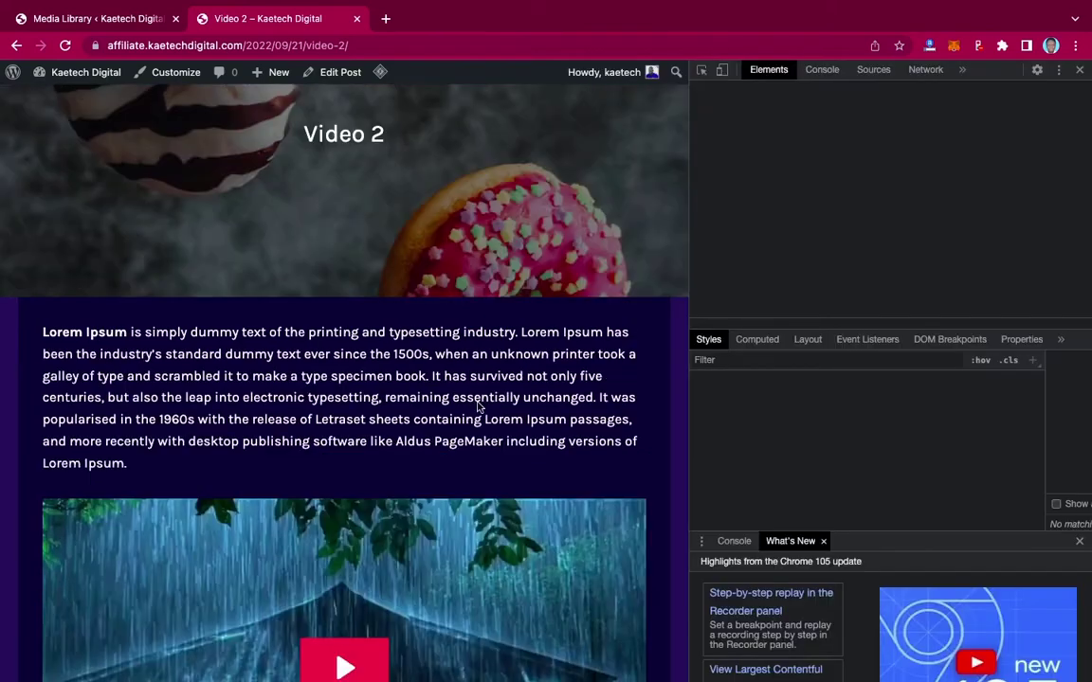
# Step: Inspect the rain video on the Video 2 post and select the MP4 source URL of its presto-player element
pyautogui.scroll(-4, 474, 417)
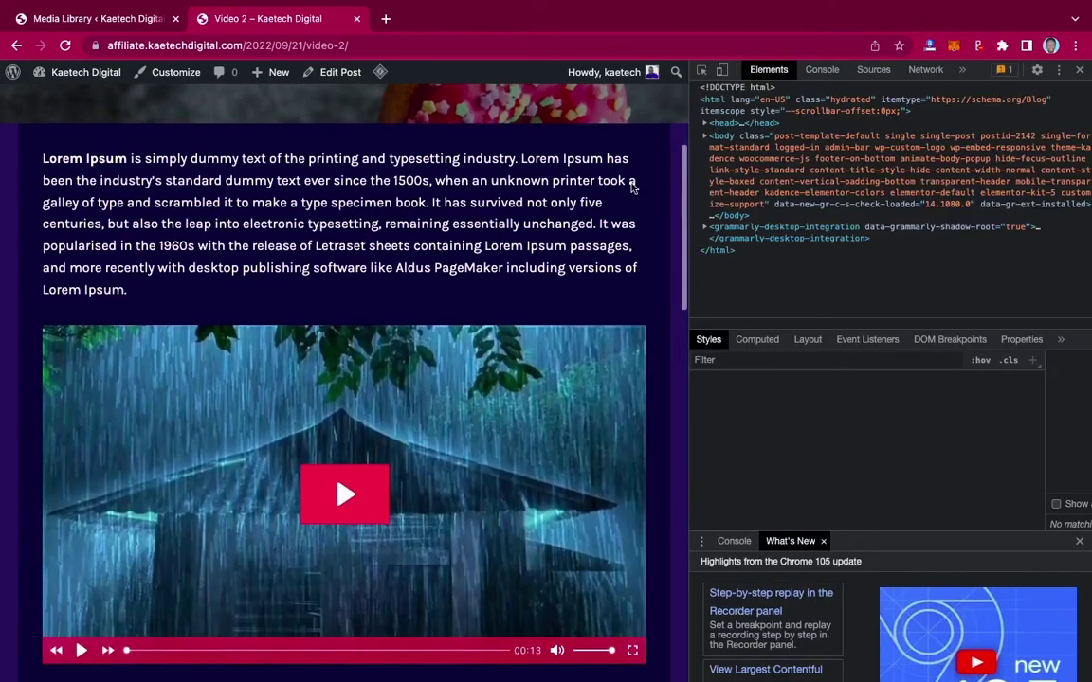
pyautogui.click(703, 72)
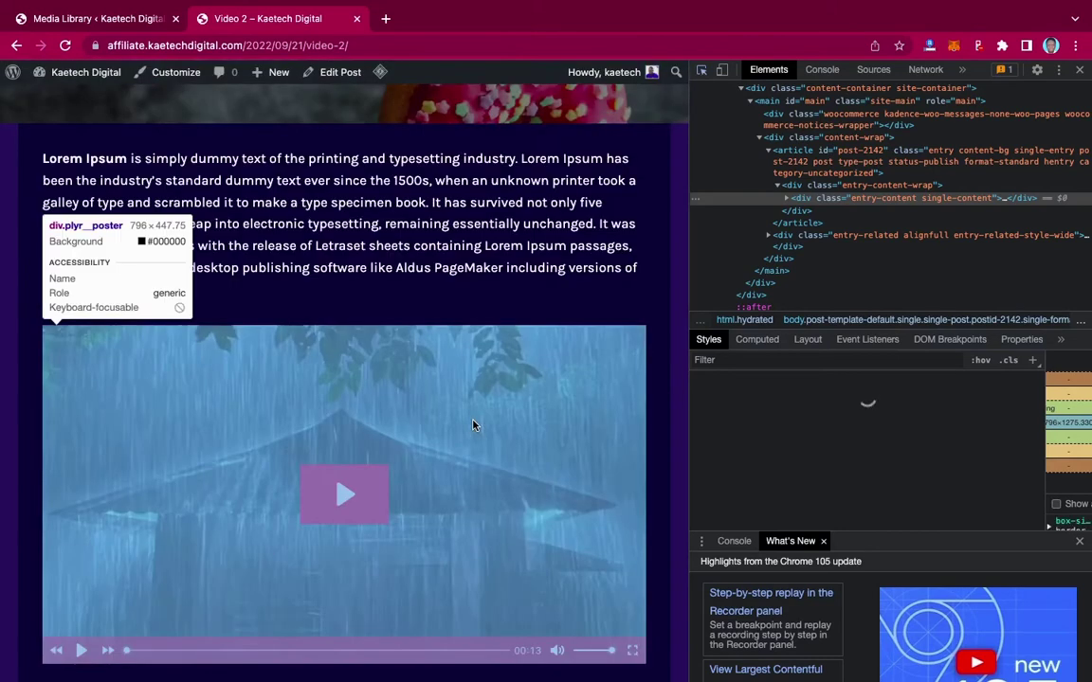
pyautogui.click(474, 426)
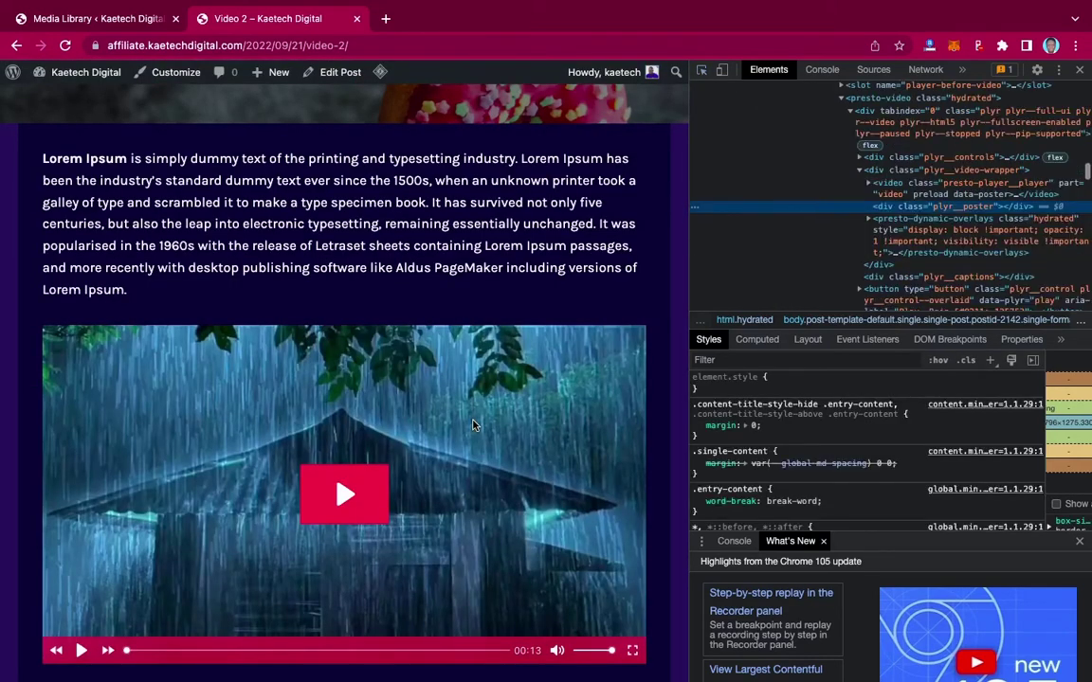
pyautogui.scroll(3, 938, 195)
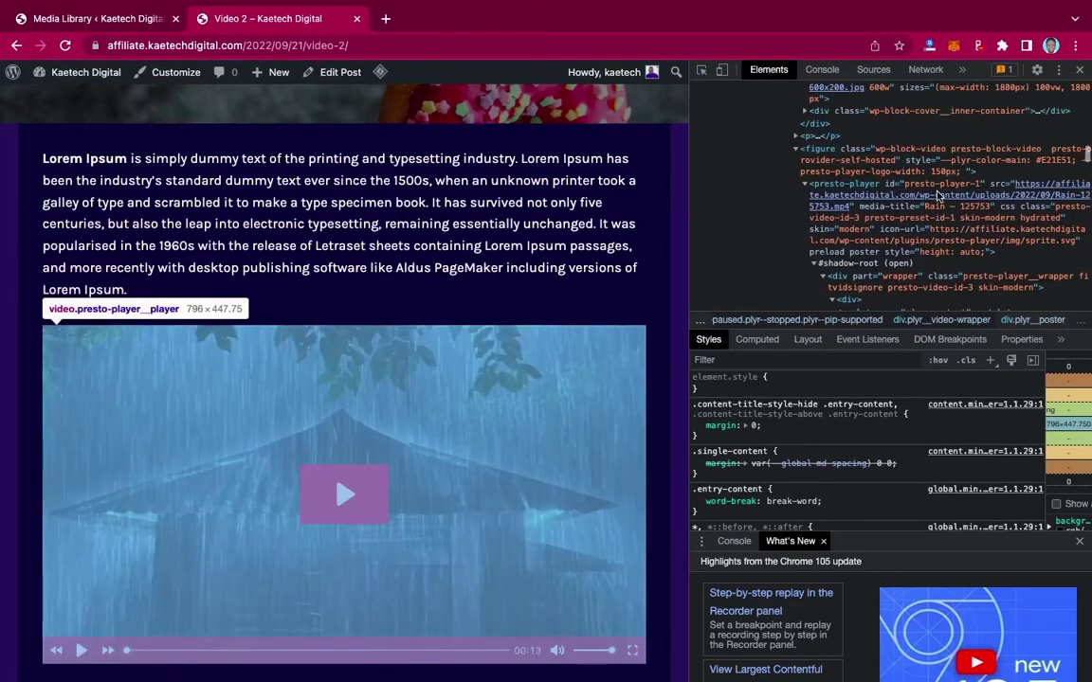
pyautogui.click(1038, 190)
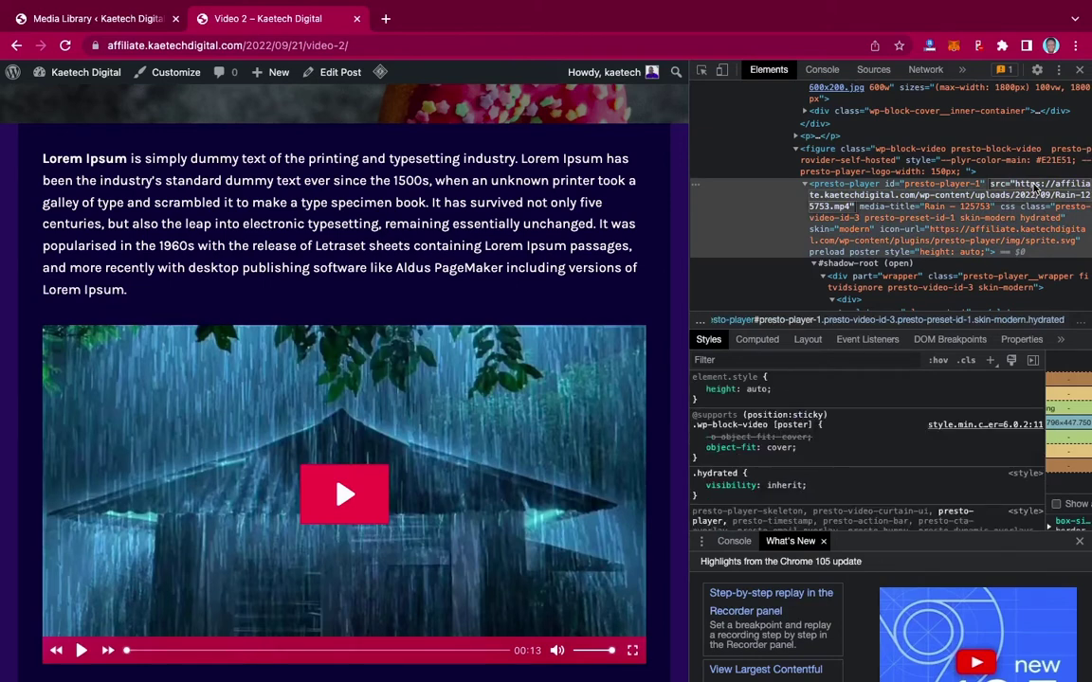
pyautogui.click(1035, 172)
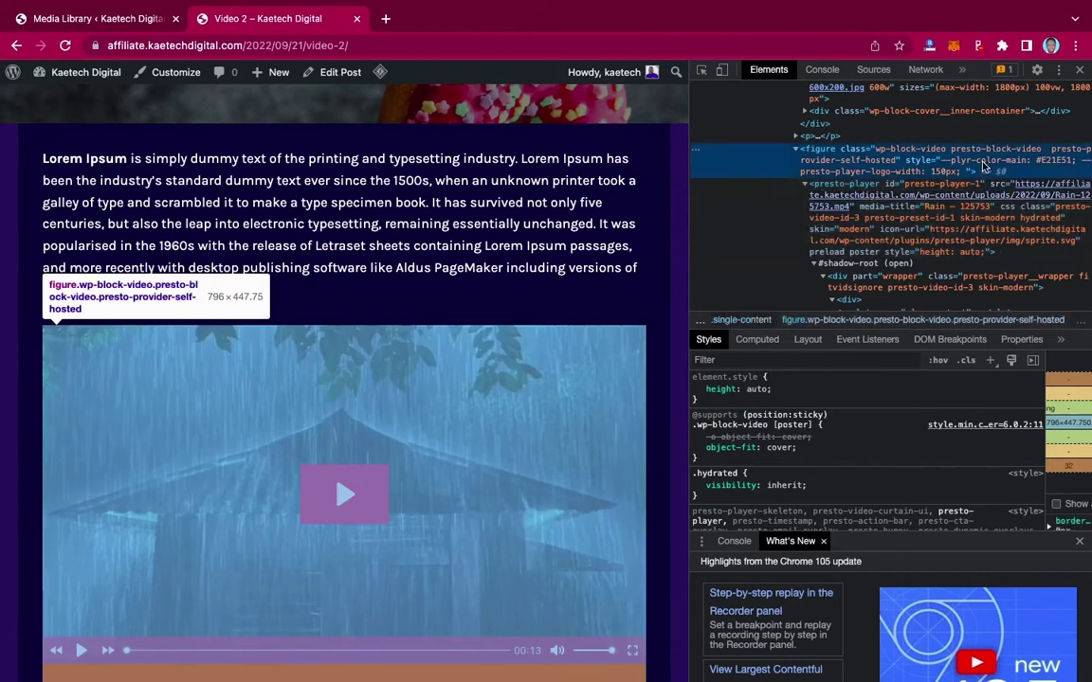
pyautogui.click(1035, 189)
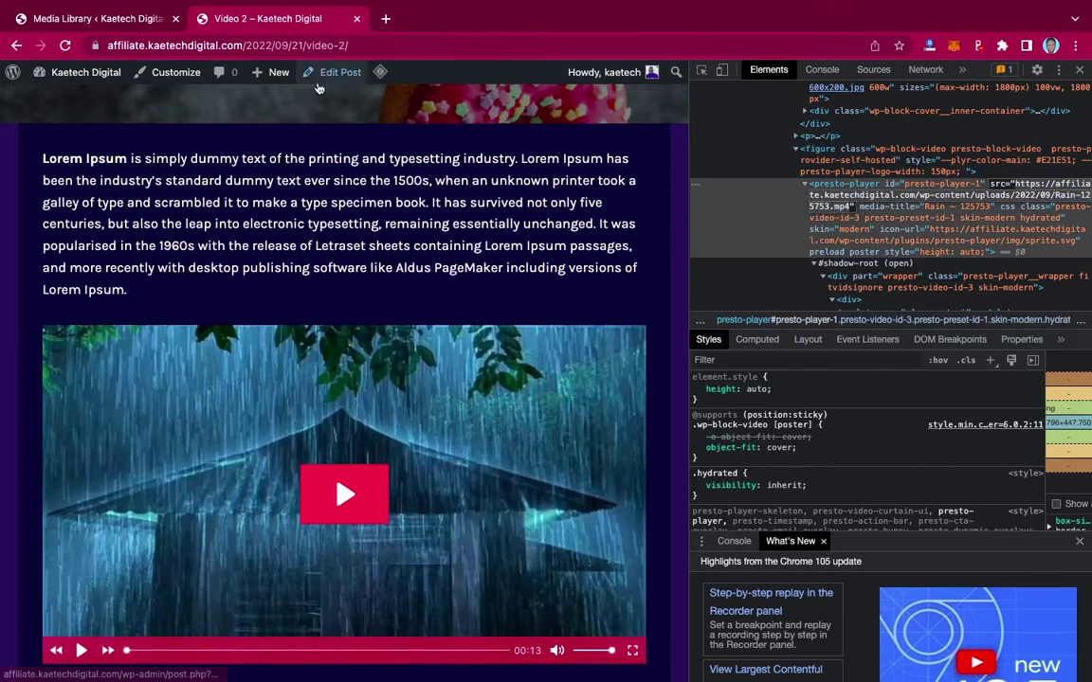
pyautogui.click(385, 18)
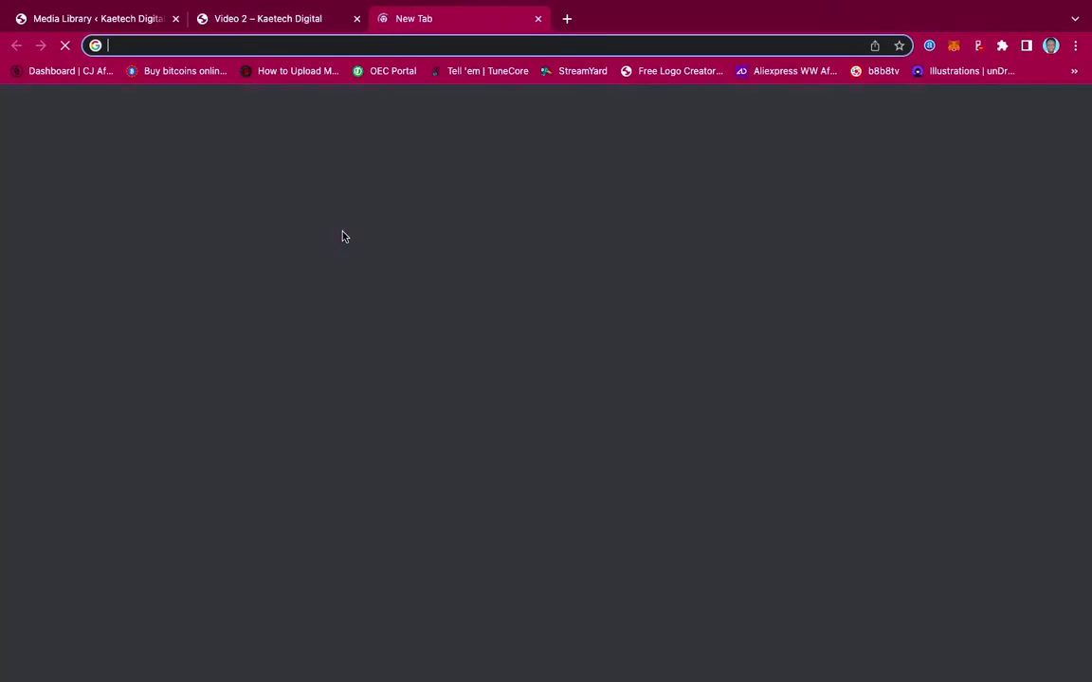
pyautogui.write('https://affiliate.kaetechdigital.com/wp-content/uploads/2022/09/Rain-125753.mp4')
pyautogui.press('Return')
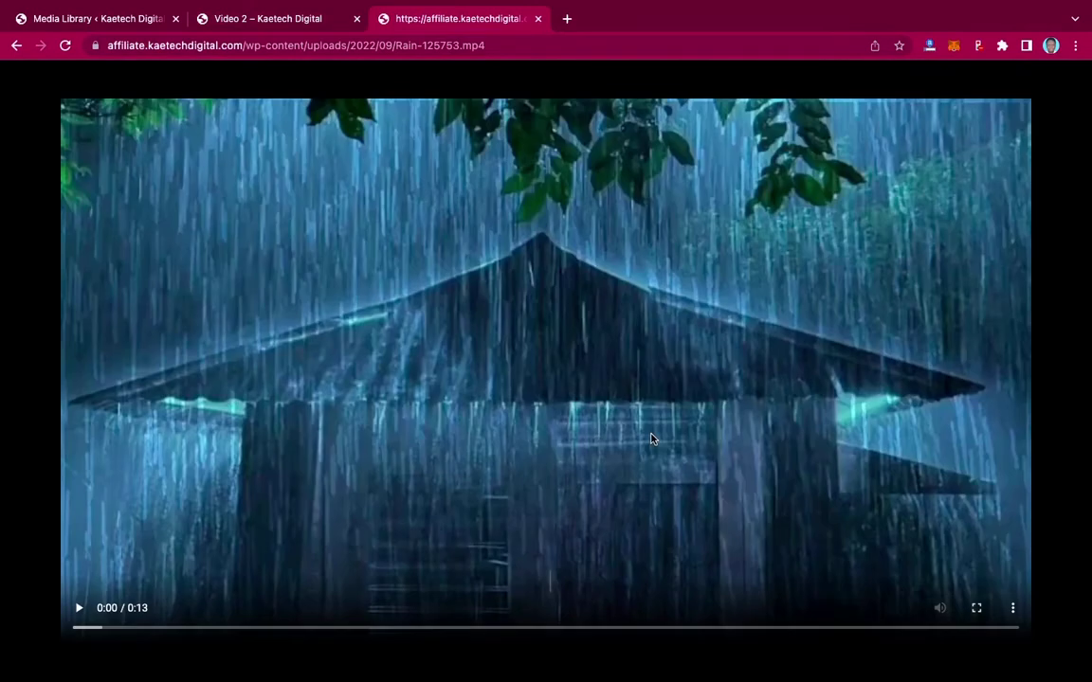
pyautogui.click(665, 358)
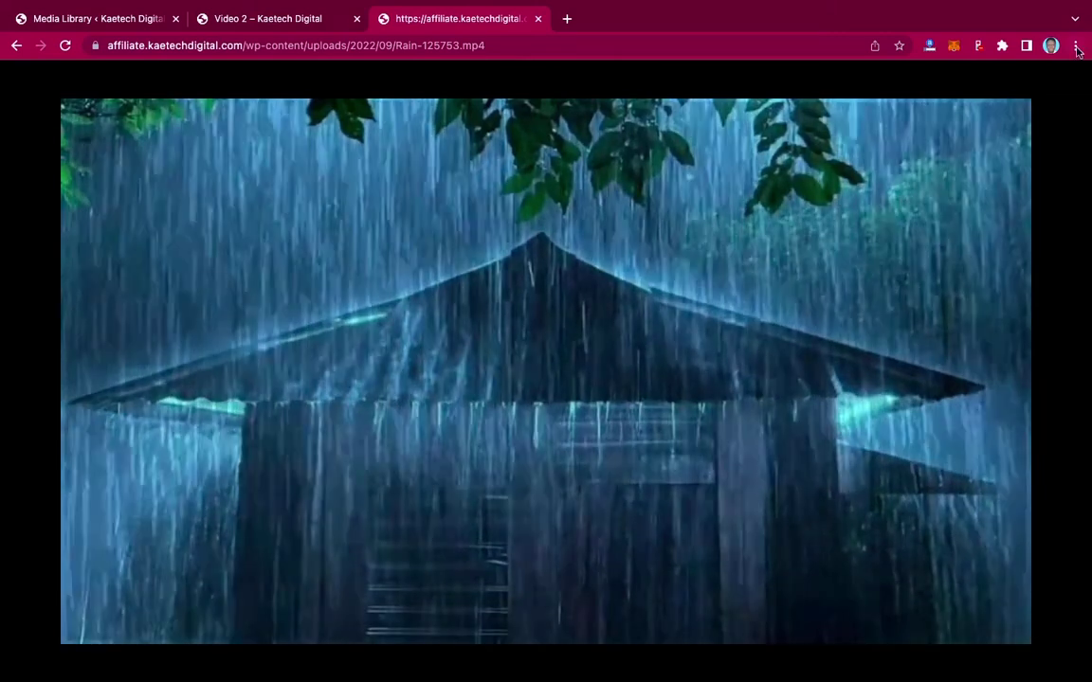
pyautogui.click(537, 18)
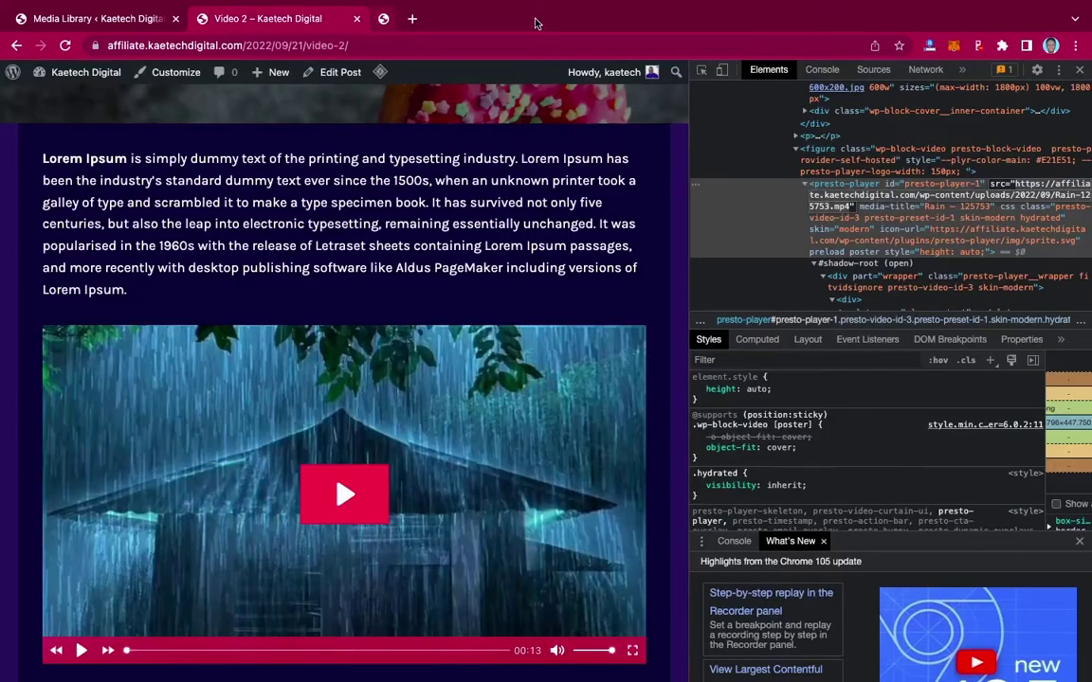
# Step: Test the direct file URL of Rain-125753.mp4 in an incognito window
pyautogui.click(1075, 47)
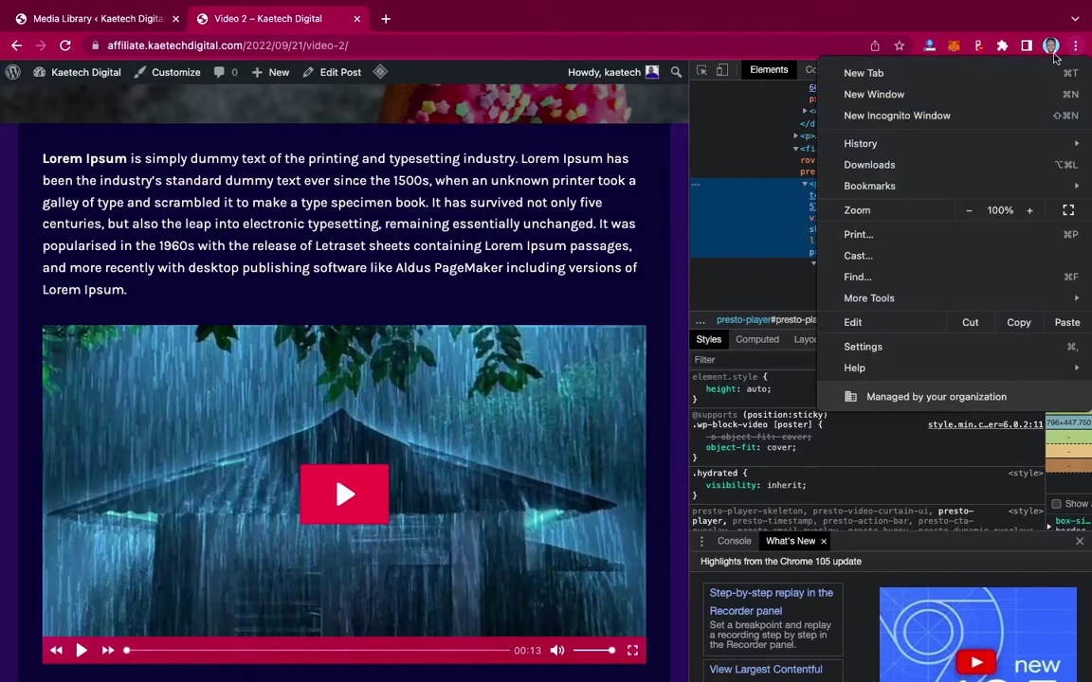
pyautogui.click(903, 116)
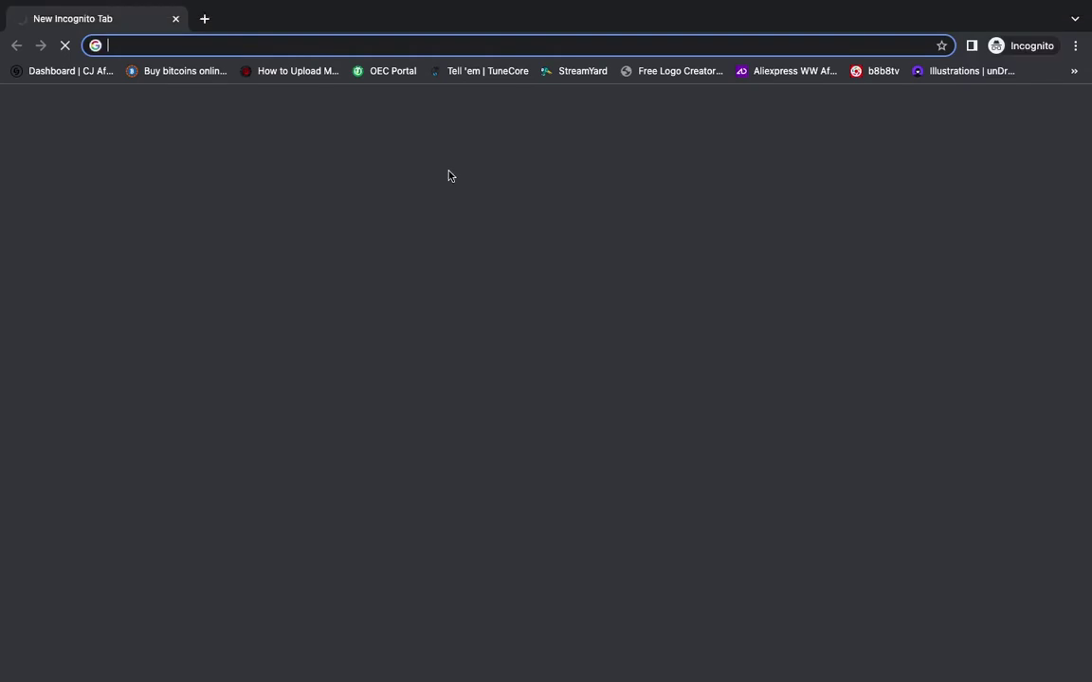
pyautogui.write('https://affiliate.kaetechdigital.com/wp-content/uploads/2022/09/Rain-125753.mp4')
pyautogui.press('Return')
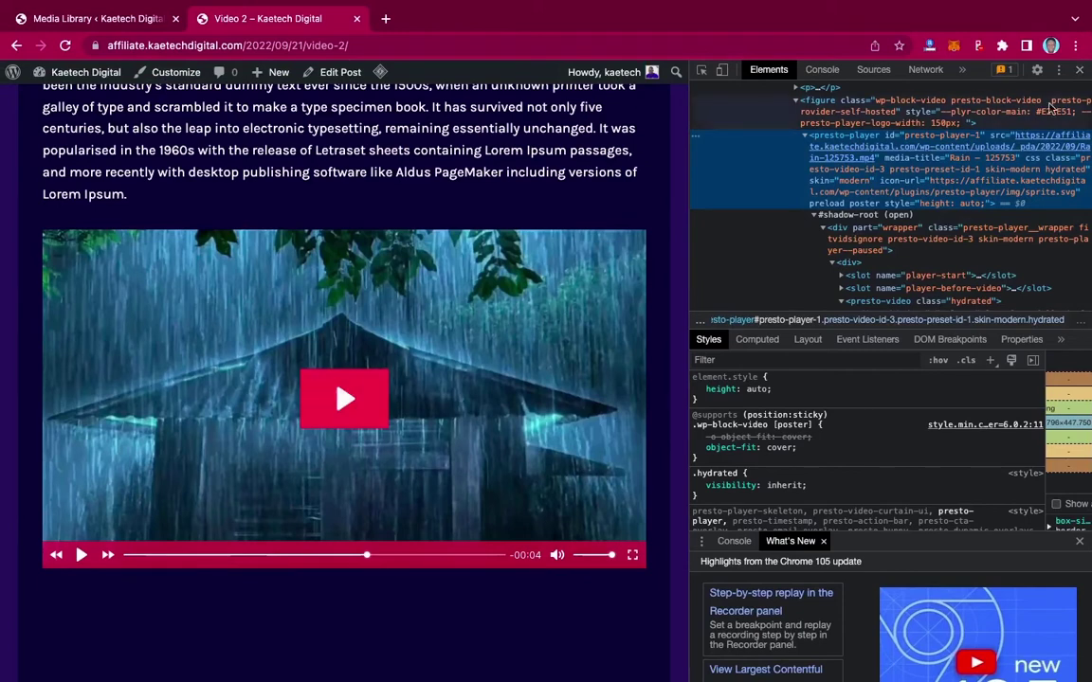
# Step: Close the developer tools and turn on Prevent Direct Access protection for Waterfall-126442.mp4 in the media library
pyautogui.click(1081, 71)
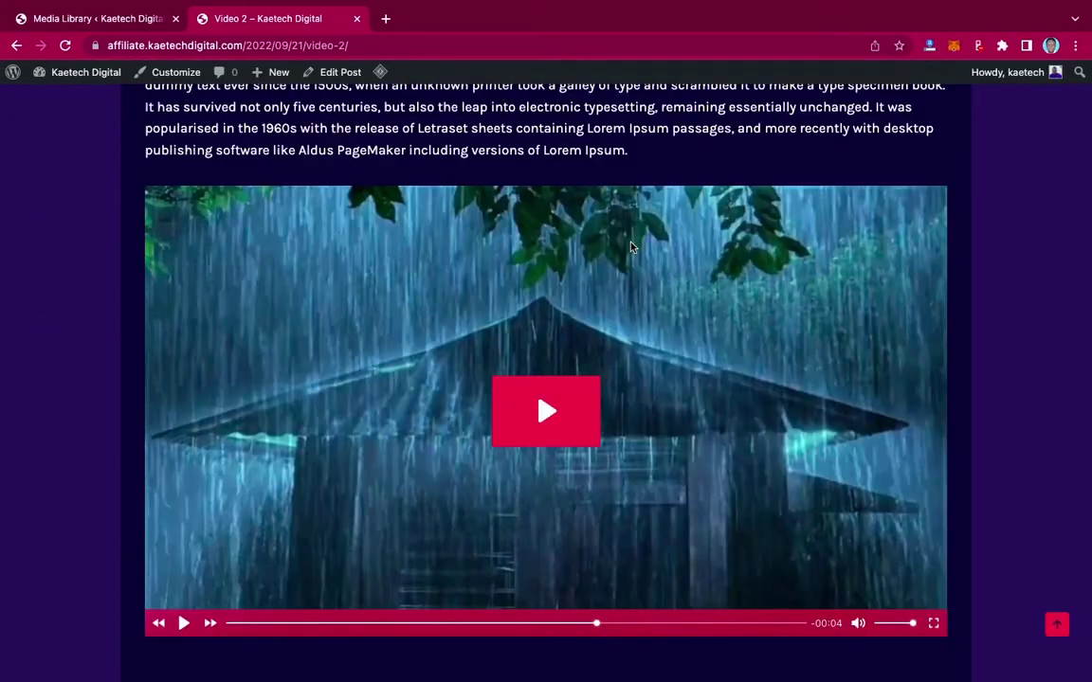
pyautogui.click(125, 21)
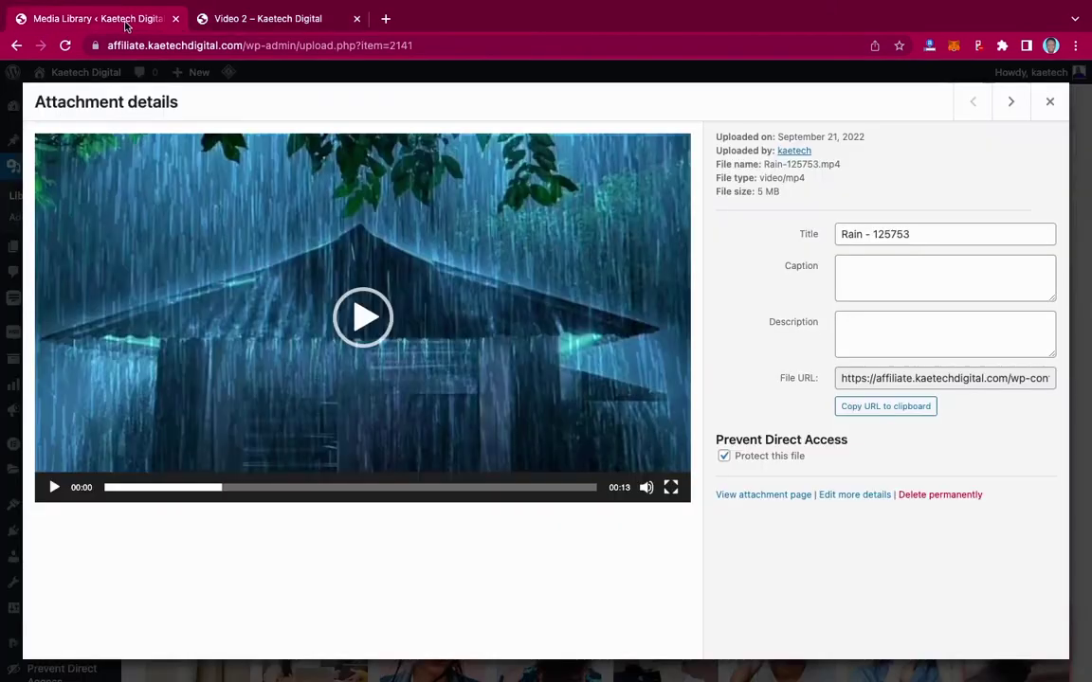
pyautogui.click(1049, 101)
pyautogui.click(445, 319)
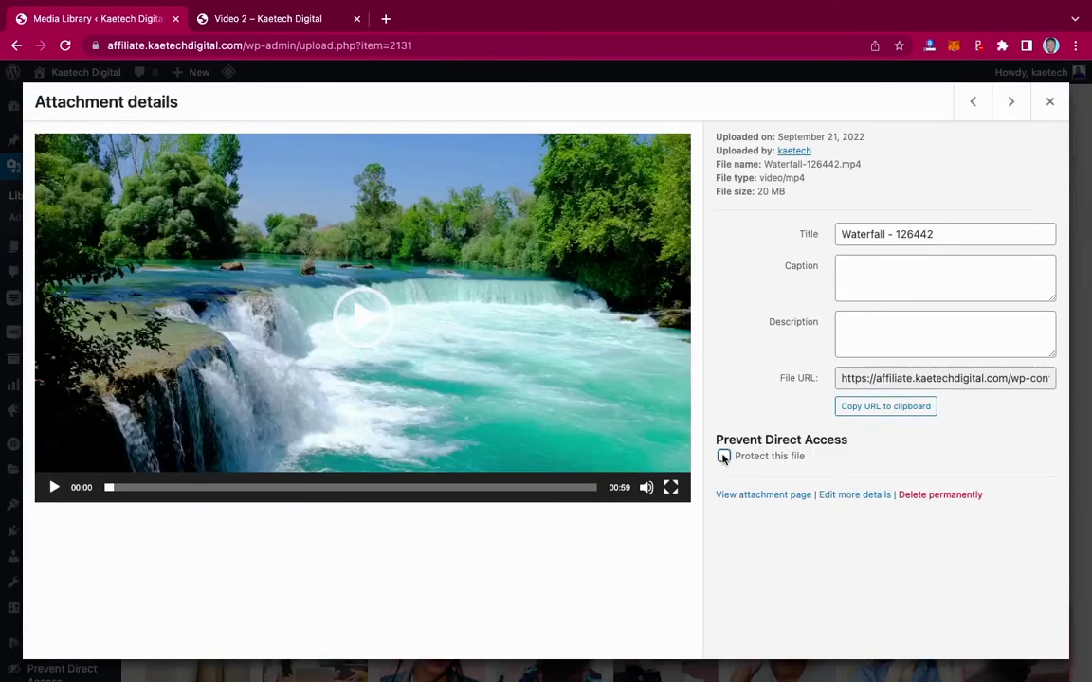
pyautogui.click(723, 457)
pyautogui.click(1049, 102)
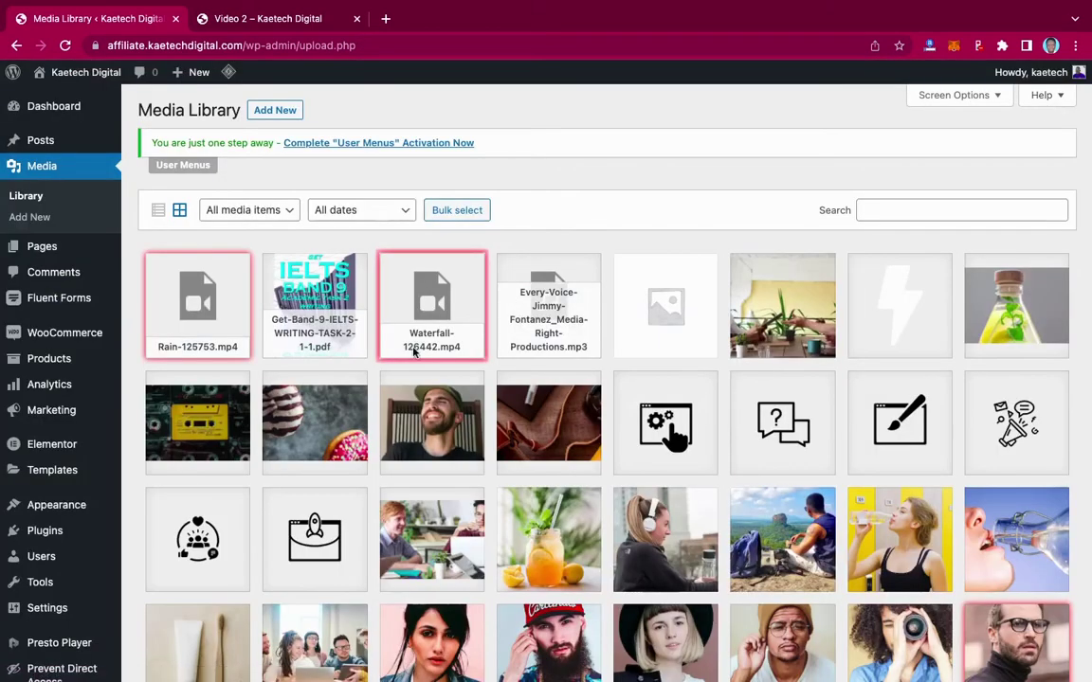
# Step: Turn on Prevent Direct Access protection for the Every Voice MP3 and close its attachment details
pyautogui.click(568, 275)
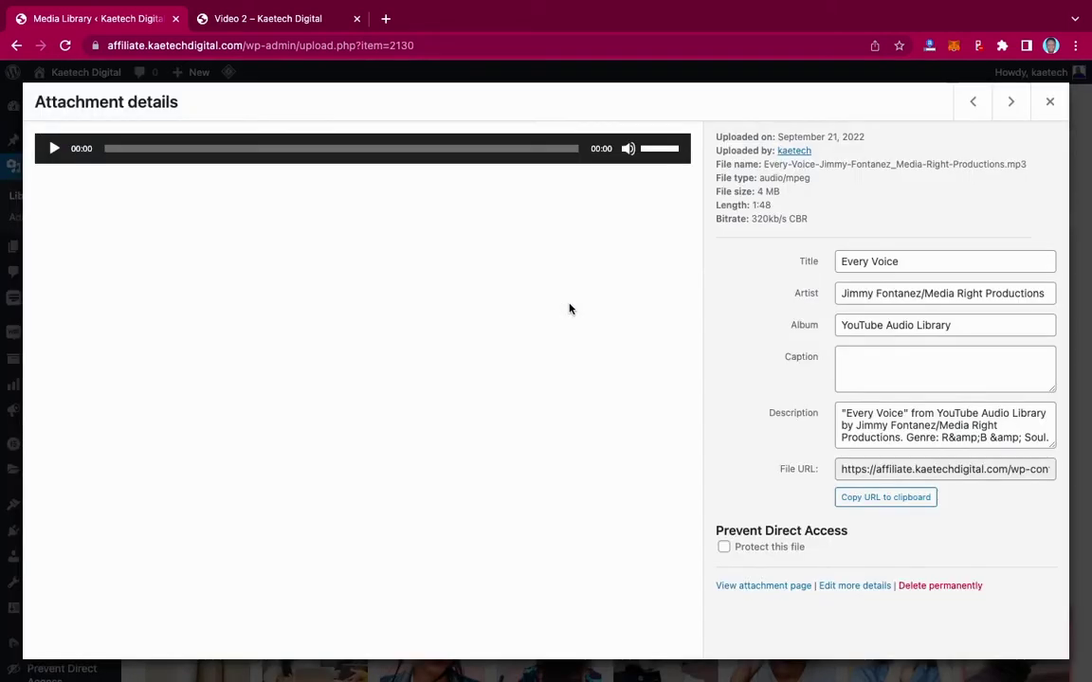
pyautogui.click(724, 548)
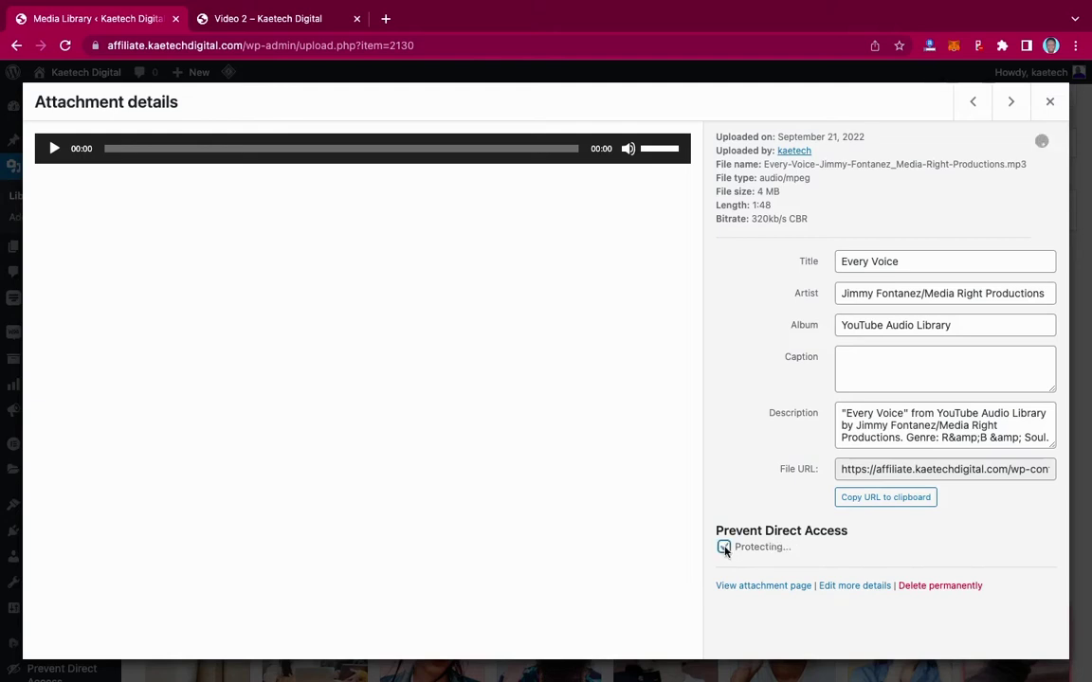
pyautogui.click(1051, 102)
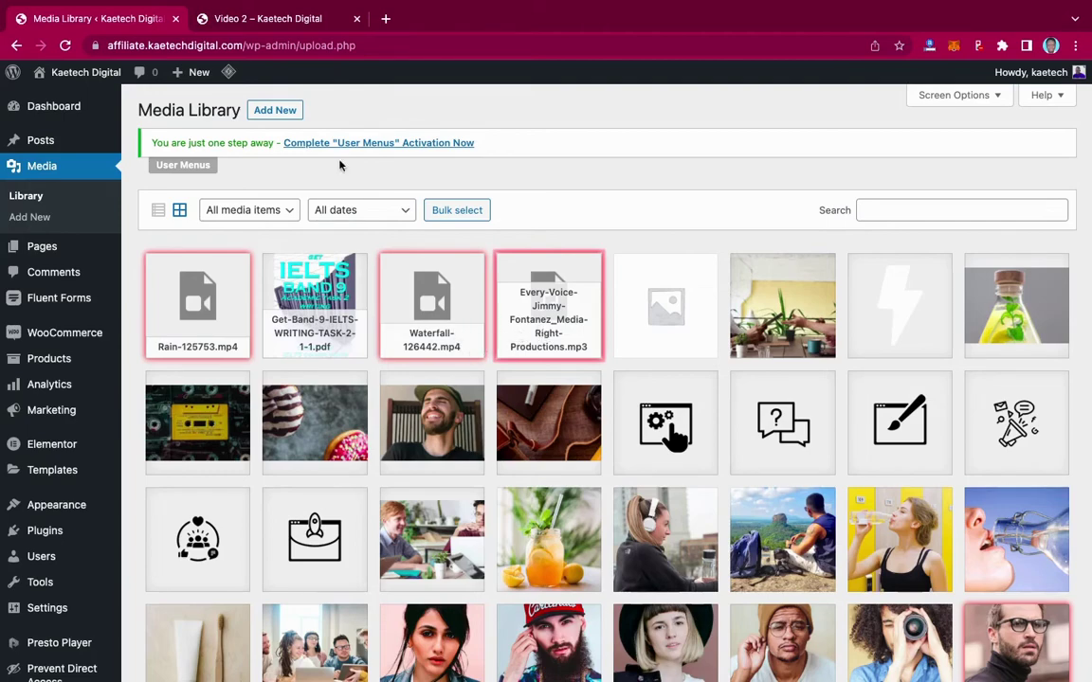
# Step: Open the Podcast post from the similar posts of Video 2 and bring up the developer tools on it
pyautogui.click(285, 24)
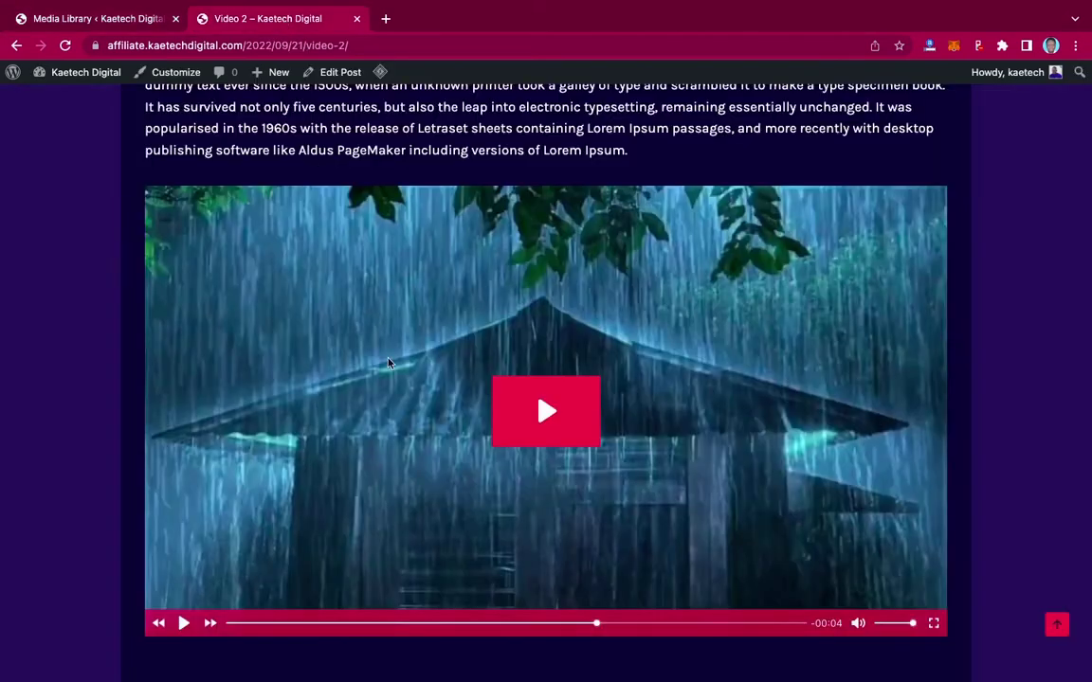
pyautogui.scroll(-10, 348, 321)
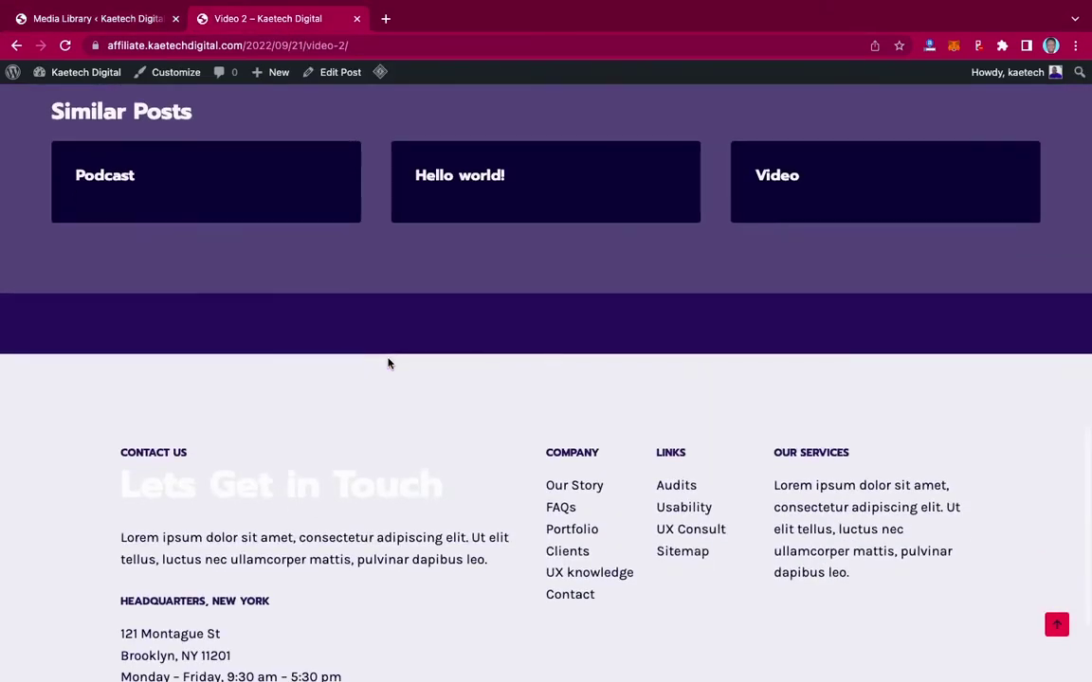
pyautogui.click(113, 182)
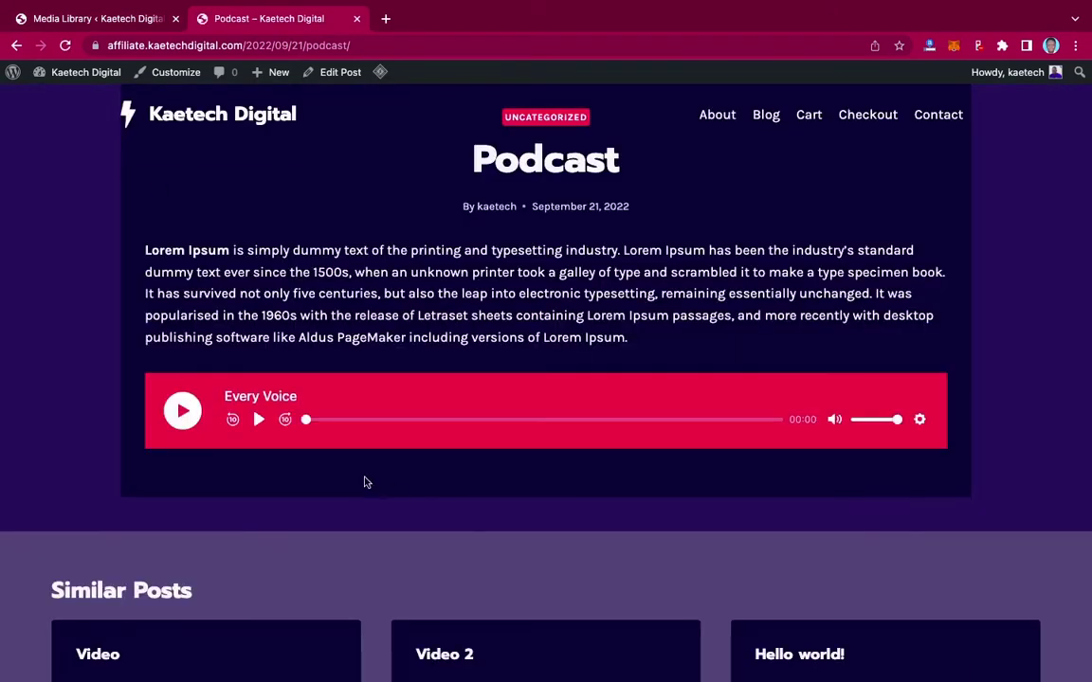
pyautogui.rightClick(668, 344)
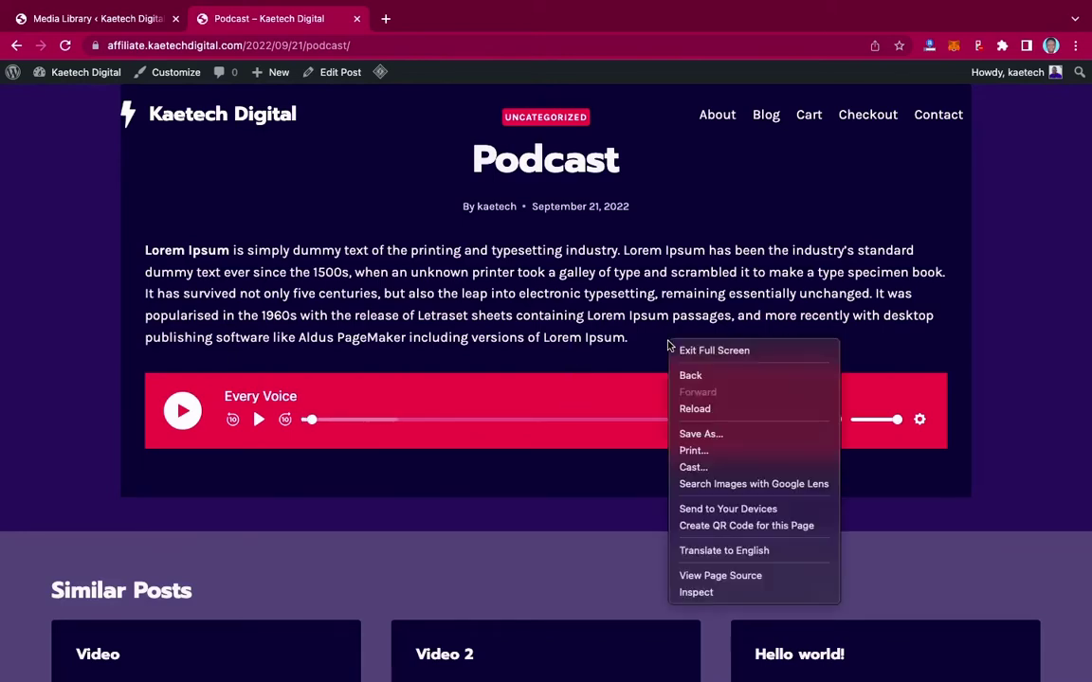
pyautogui.click(686, 593)
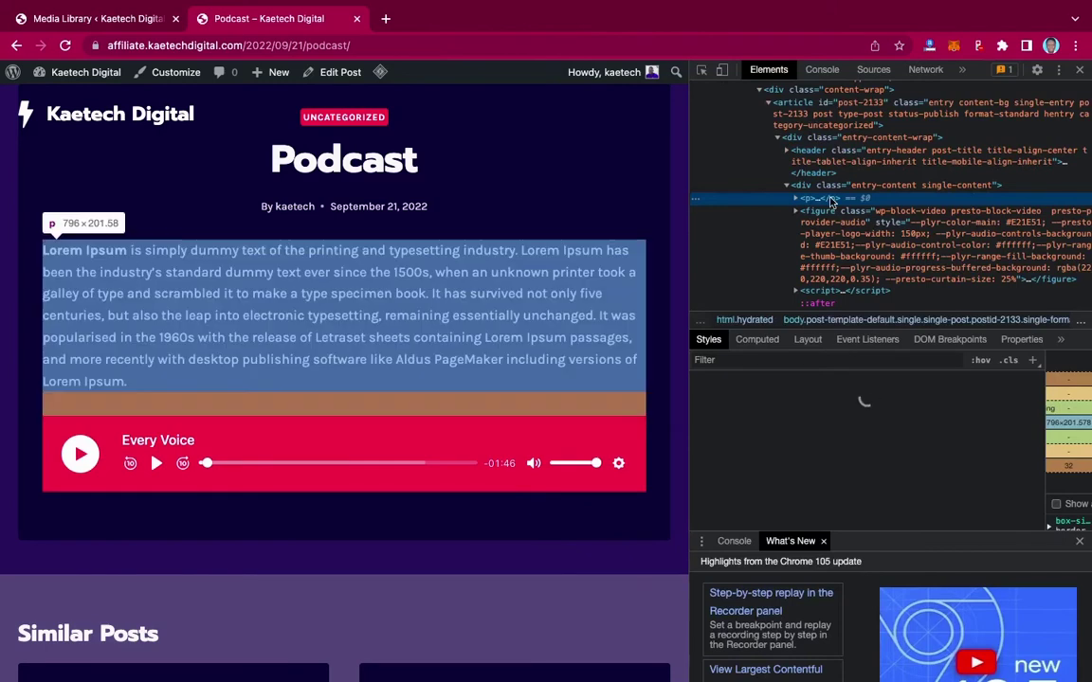
# Step: Inspect the Every Voice audio player and select the MP3 source URL of its presto-player element
pyautogui.scroll(5, 830, 204)
pyautogui.scroll(3, 830, 204)
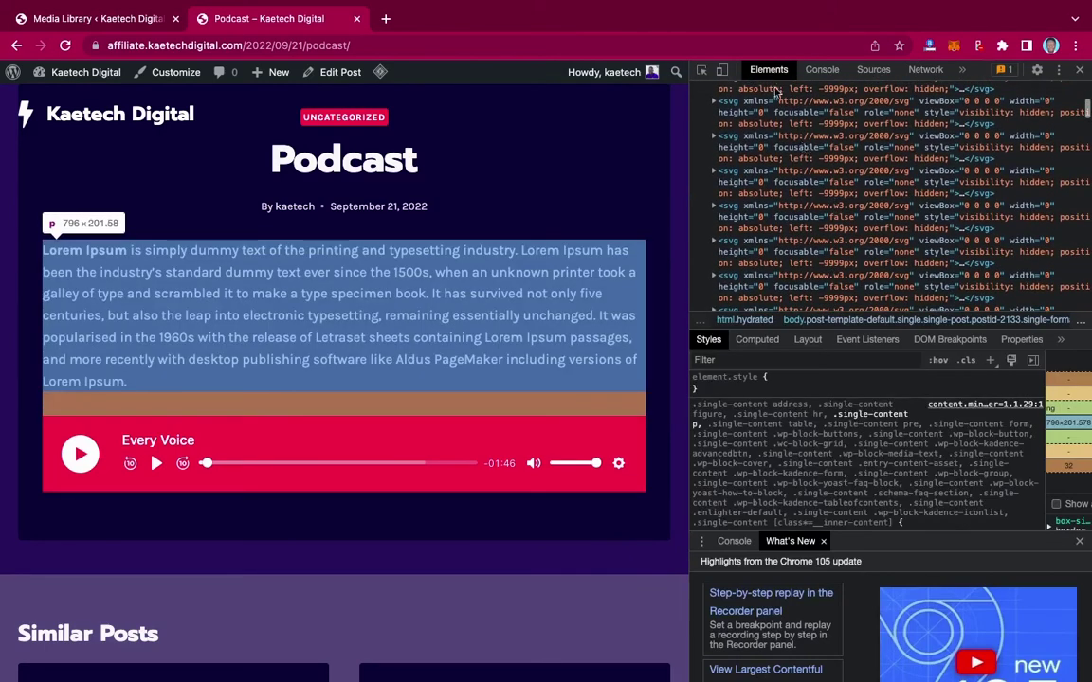
pyautogui.click(702, 74)
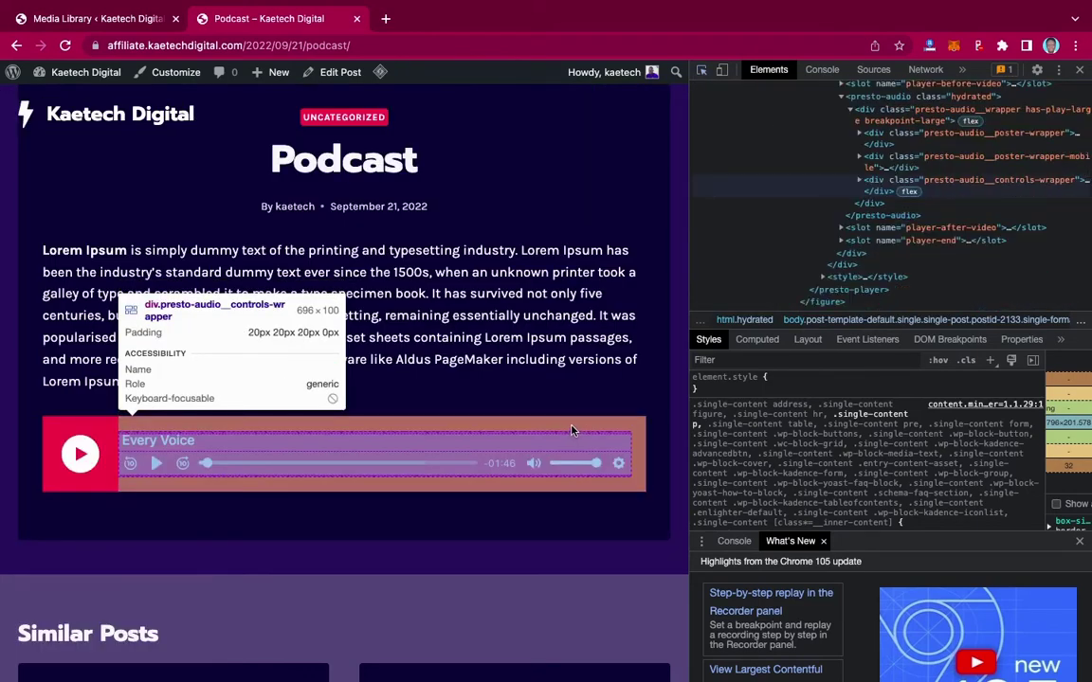
pyautogui.click(570, 453)
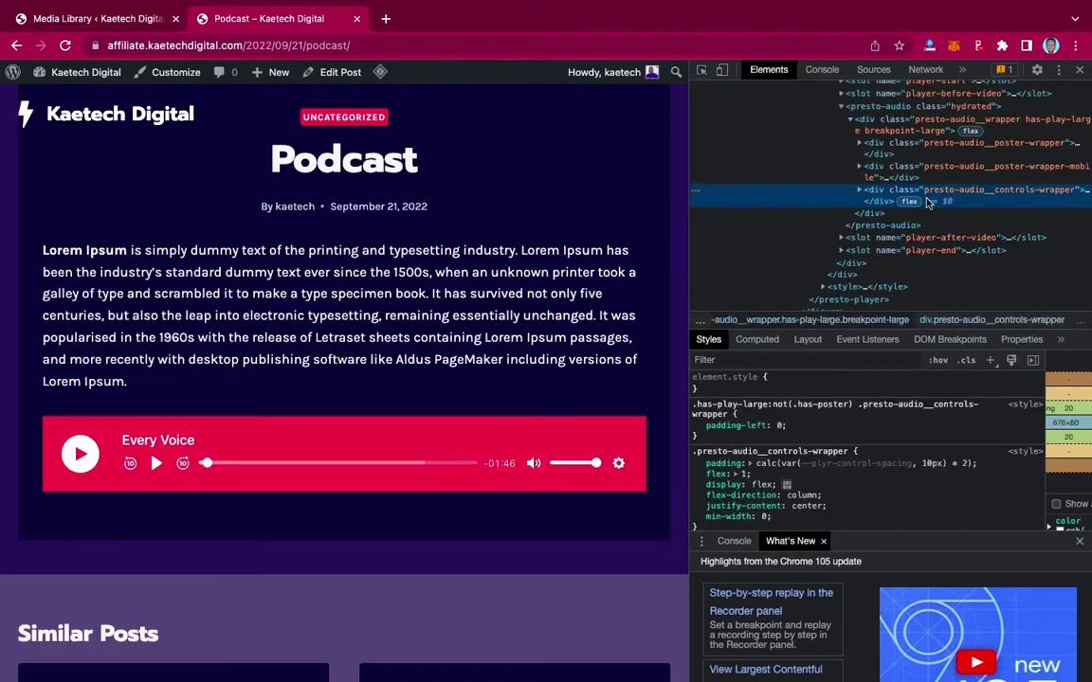
pyautogui.scroll(2, 927, 204)
pyautogui.scroll(3, 927, 203)
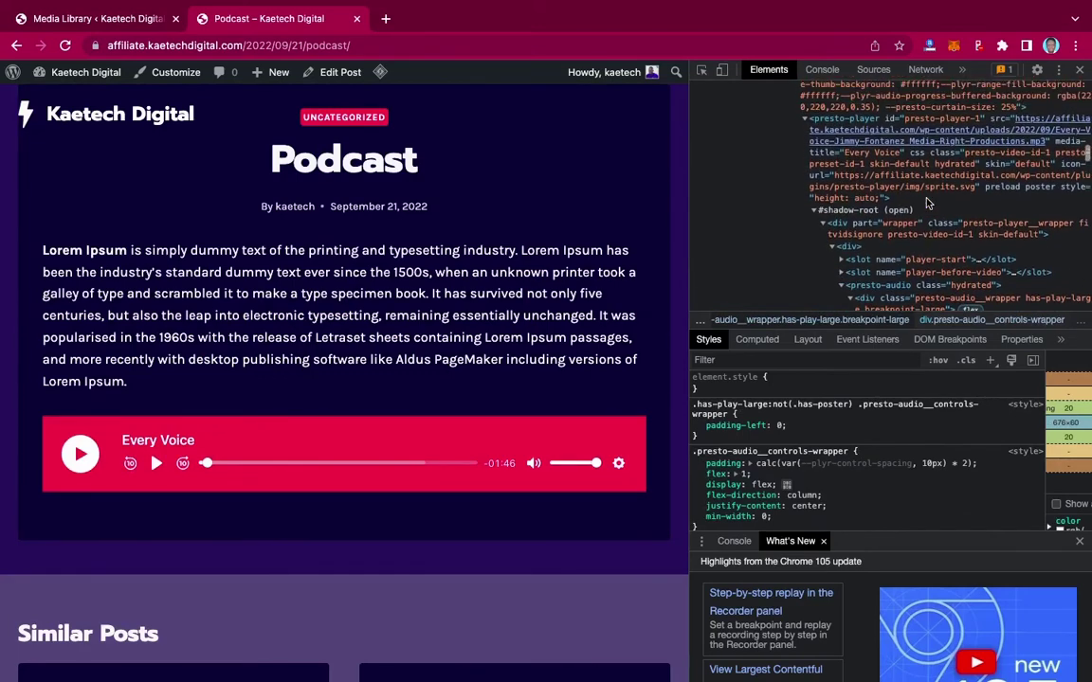
pyautogui.click(1031, 137)
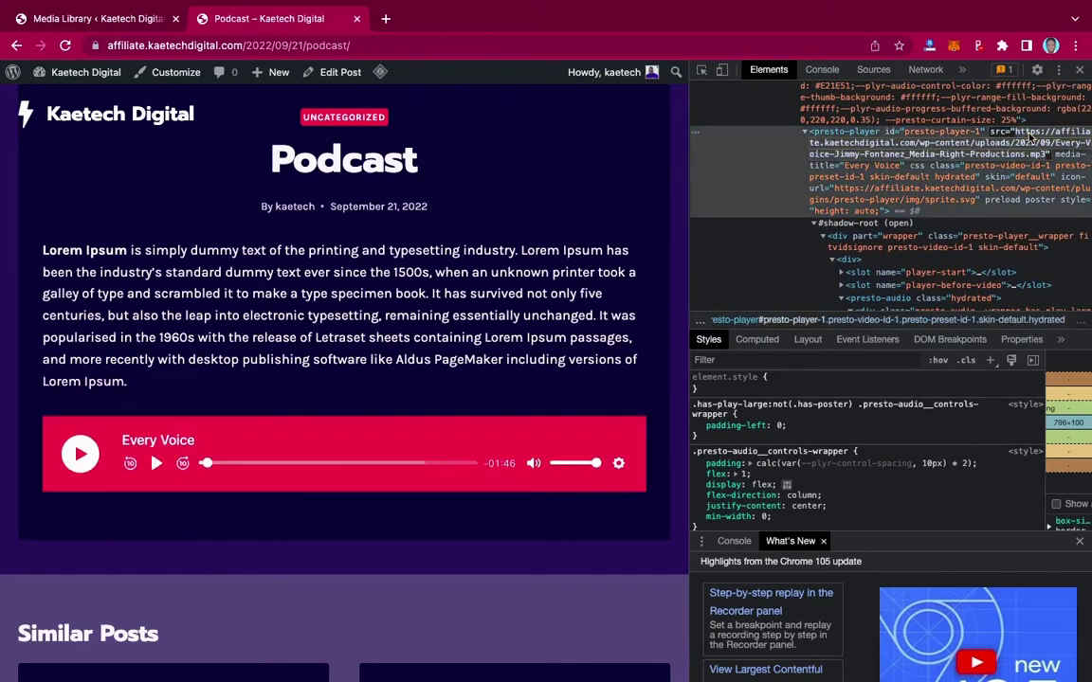
# Step: Test the Every Voice MP3's direct URL under /wp-content/uploads/2022/09/ in a new incognito tab, close it and return to the Podcast post
pyautogui.hotkey('ctrl', 'Right')
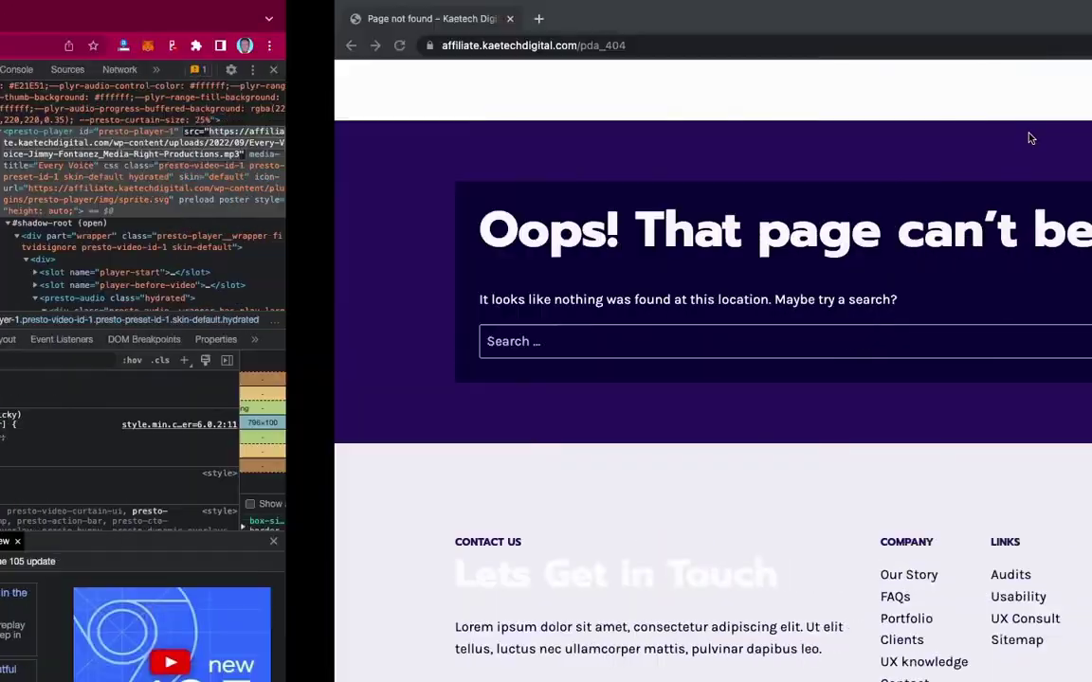
pyautogui.click(206, 19)
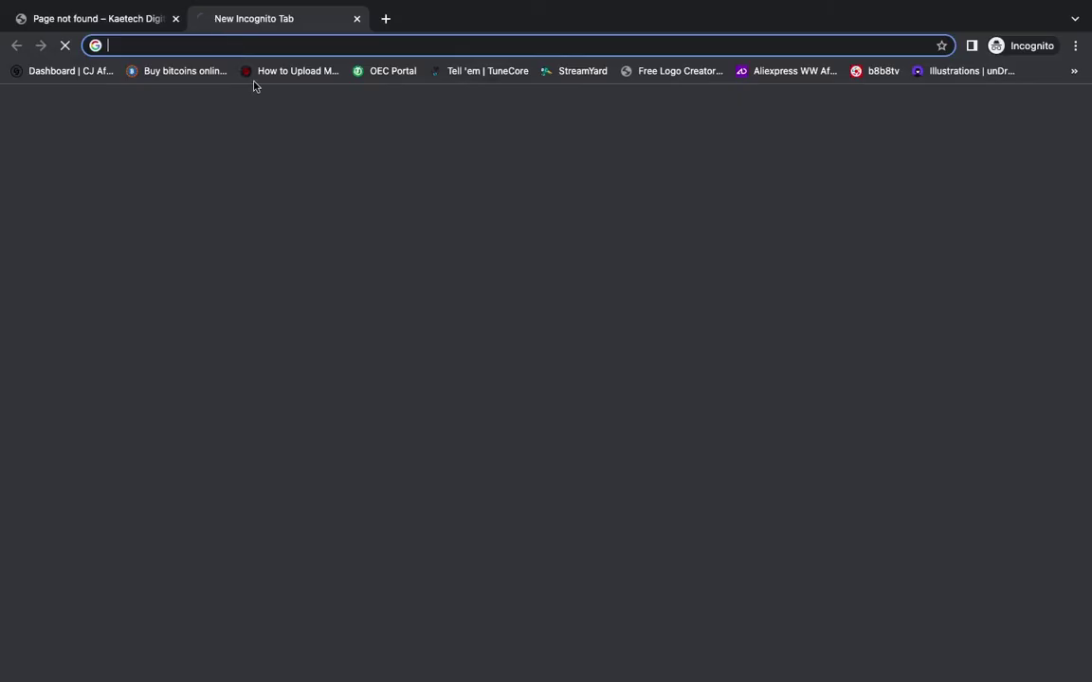
pyautogui.write('https://affiliate.kaetechdigital.com/wp-content/uploads/2022/09/Every-Voice-Jimmy-Fontanez_Media-Right-Productions.mp3')
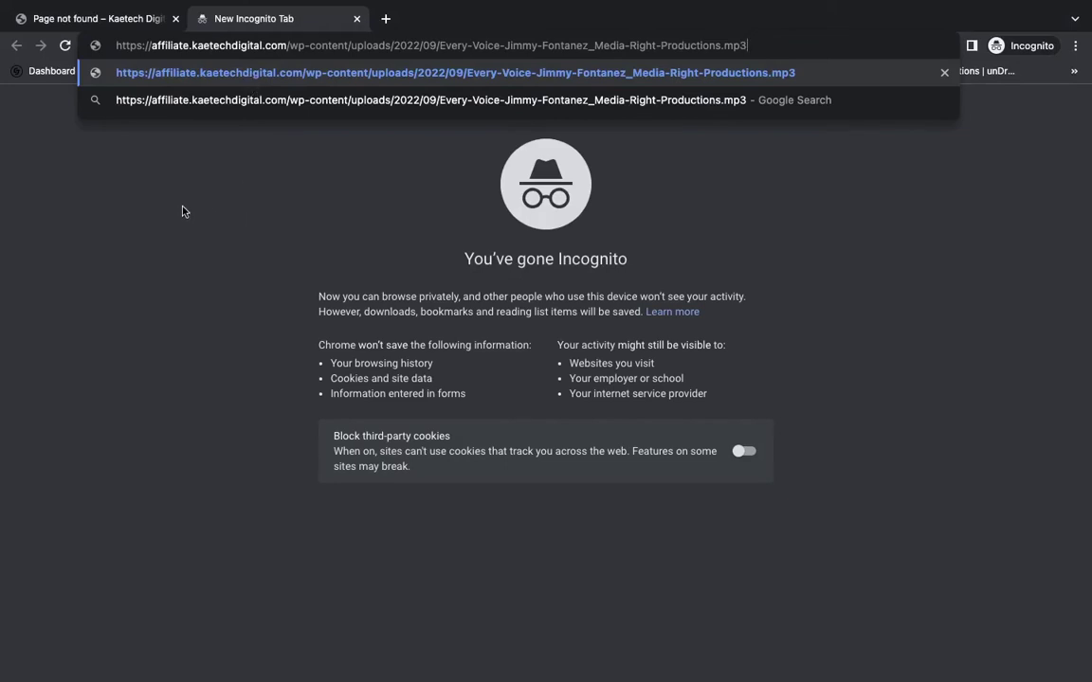
pyautogui.press('Return')
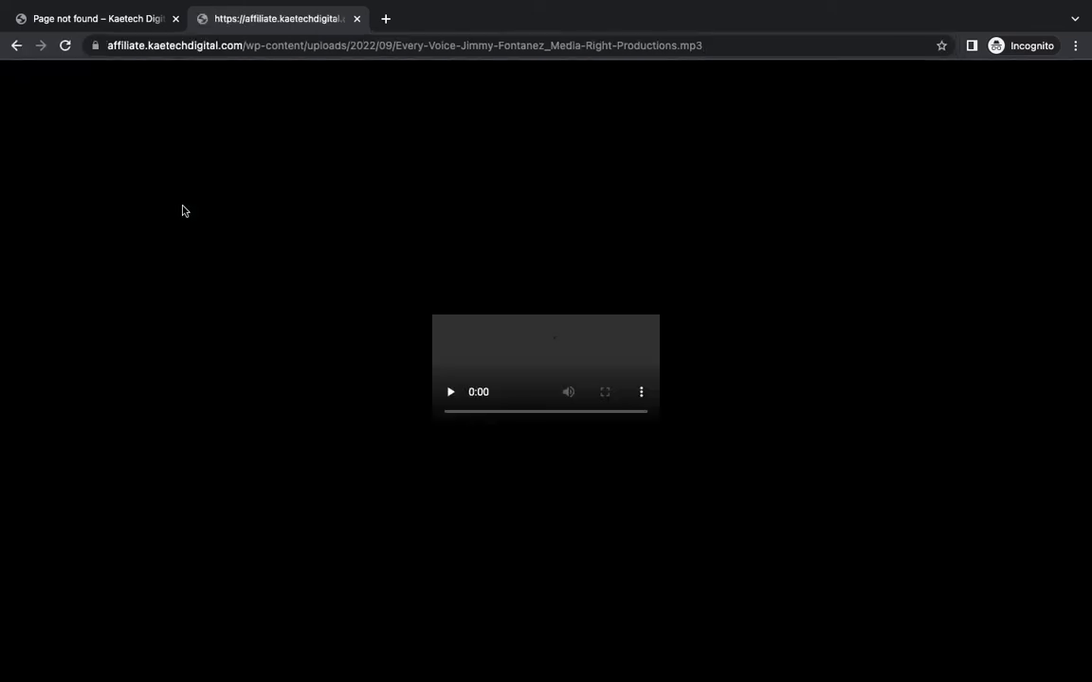
pyautogui.click(358, 19)
pyautogui.hotkey('ctrl', 'Left')
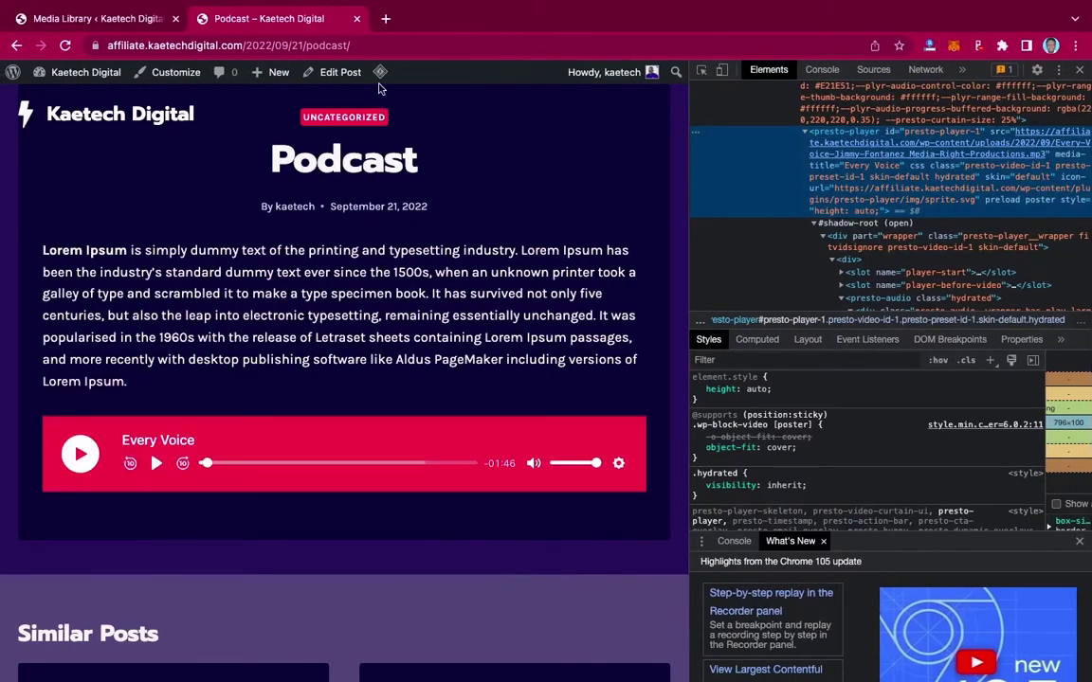
# Step: Close the developer tools and run LiteSpeed's Purge All from the Podcast post
pyautogui.moveTo(380, 81)
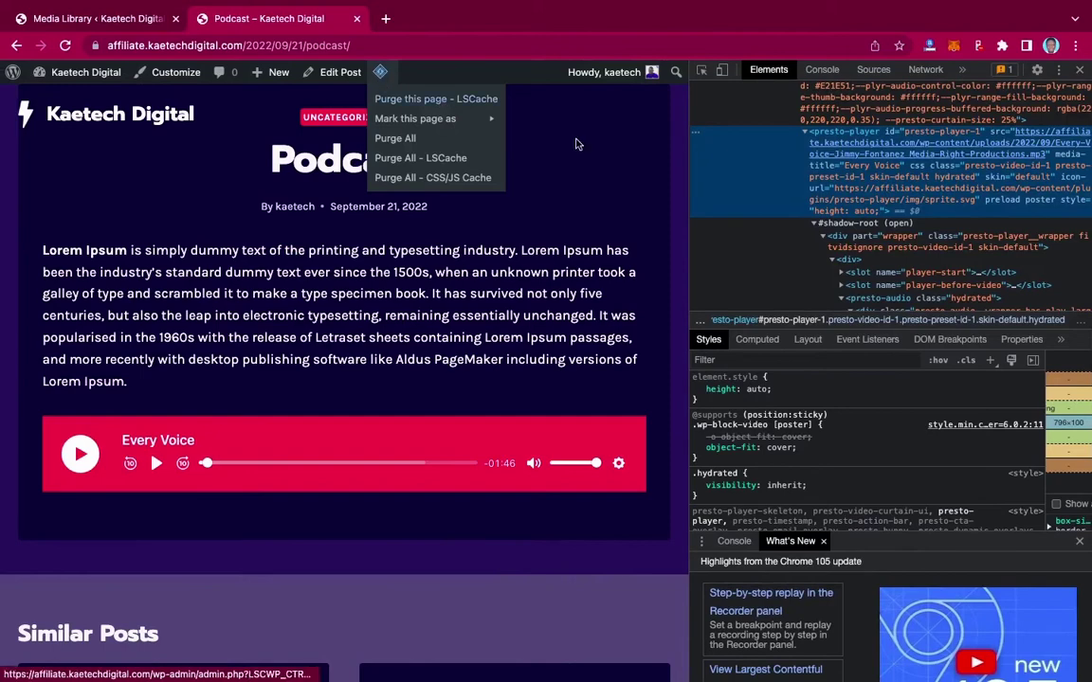
pyautogui.click(1082, 72)
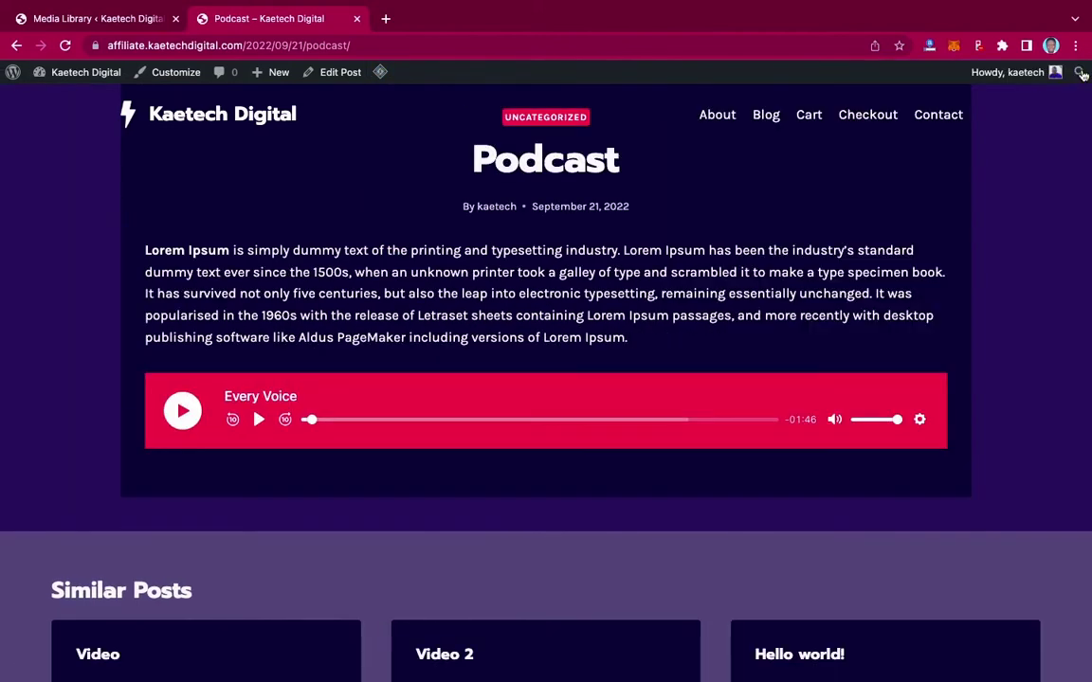
pyautogui.moveTo(380, 72)
pyautogui.click(398, 142)
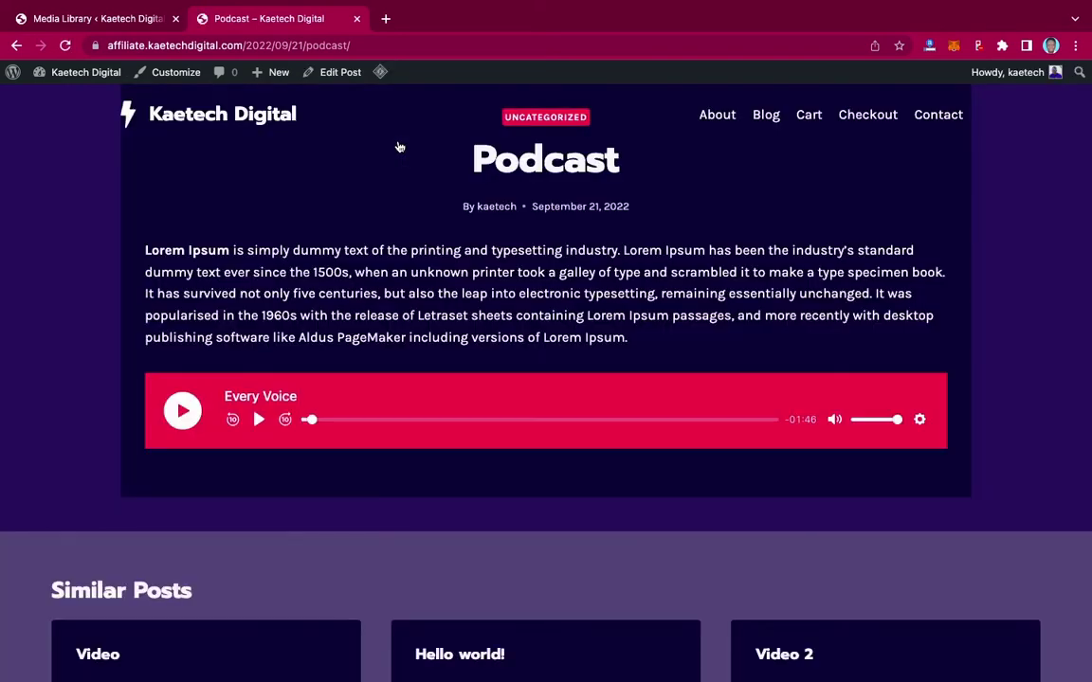
# Step: Inspect the Every Voice audio player on the Podcast post and locate its presto-player source URL in the element code
pyautogui.scroll(-1, 625, 341)
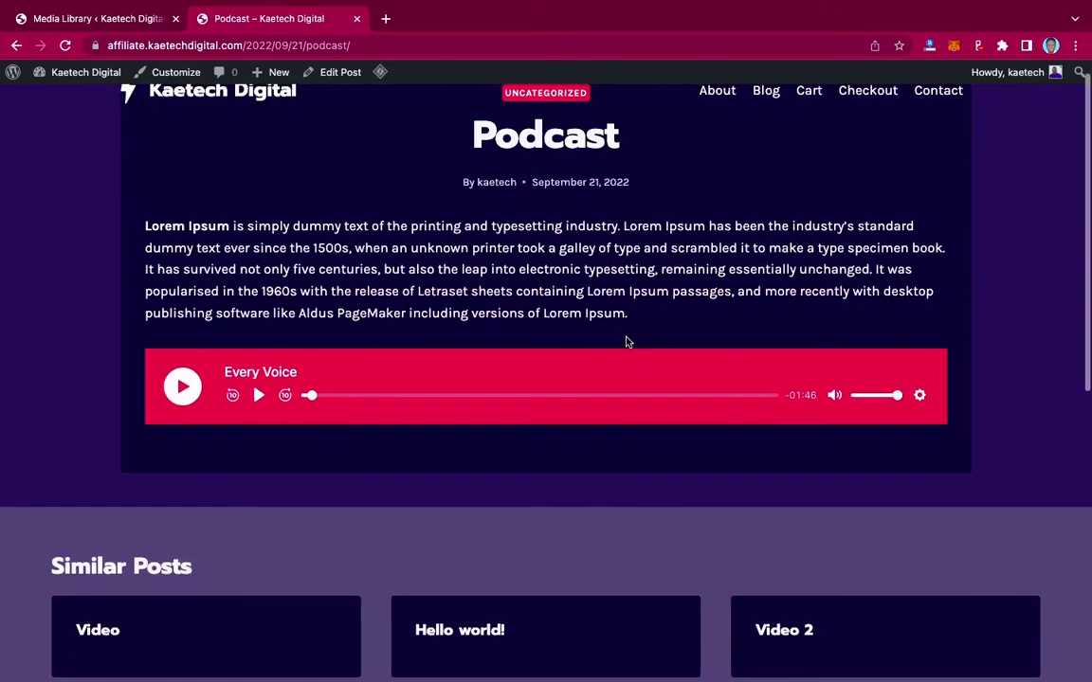
pyautogui.rightClick(691, 313)
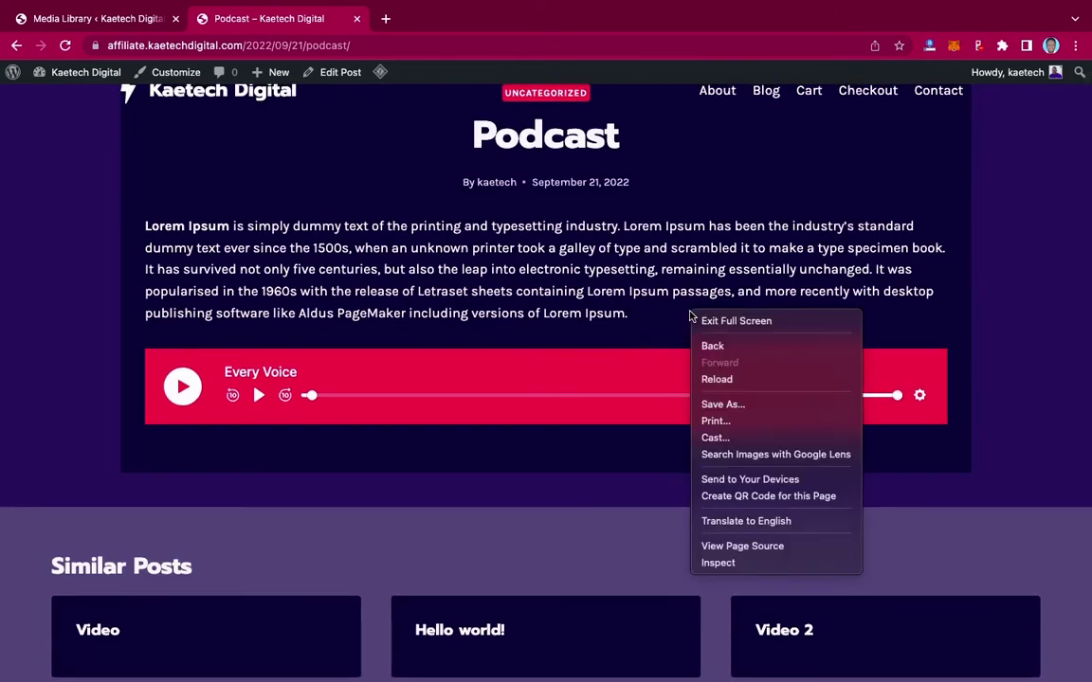
pyautogui.click(736, 564)
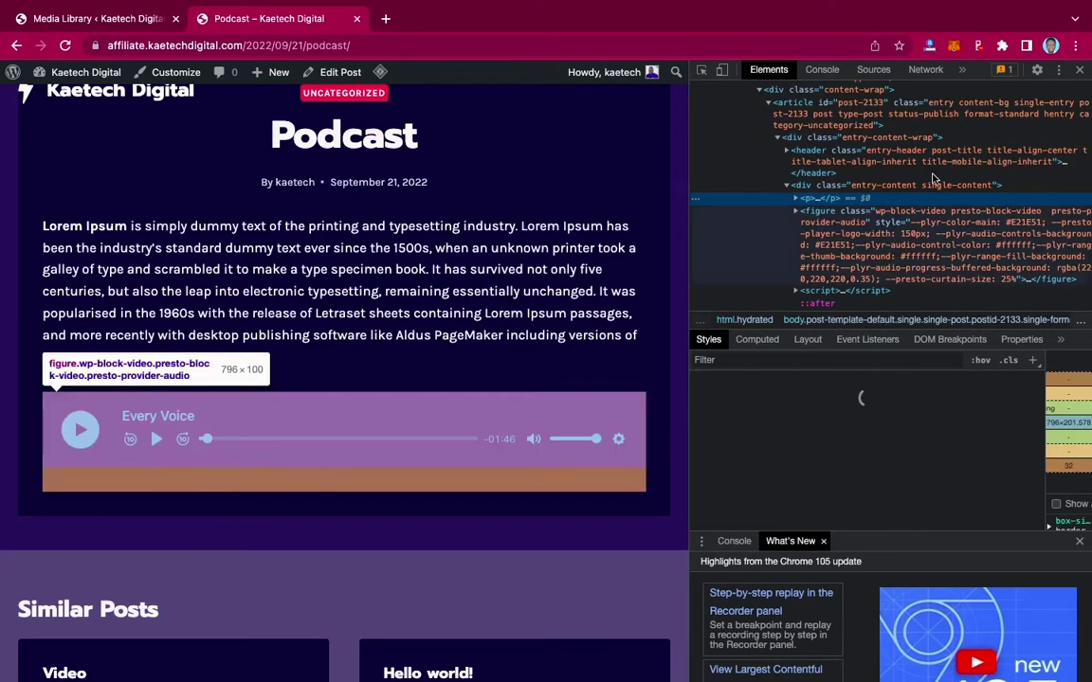
pyautogui.click(701, 71)
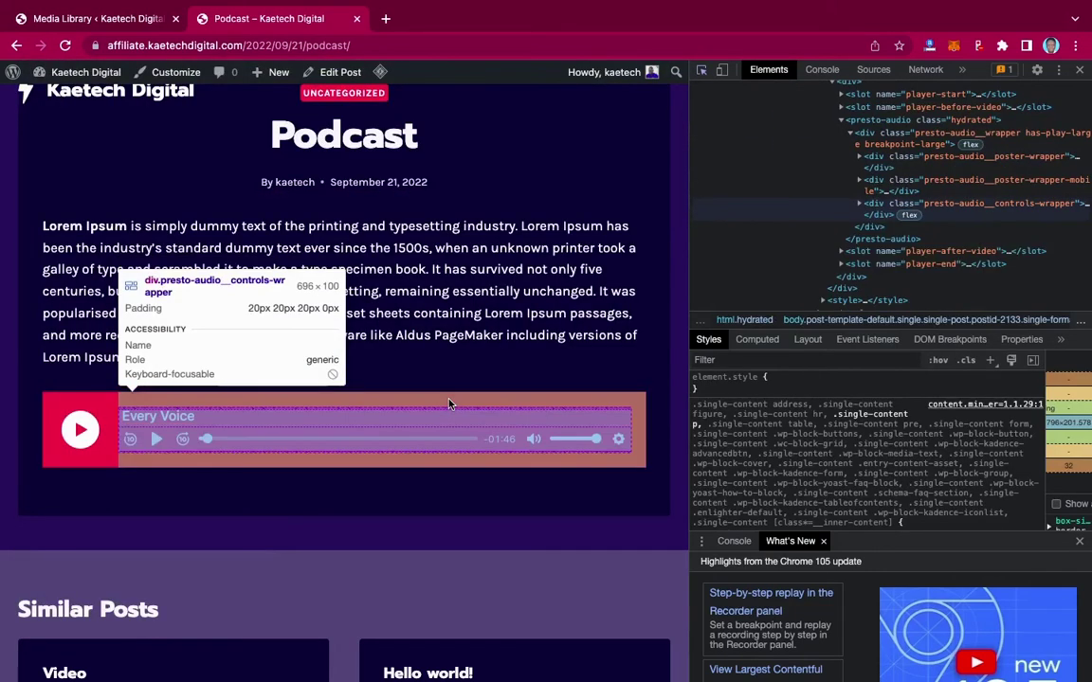
pyautogui.click(449, 405)
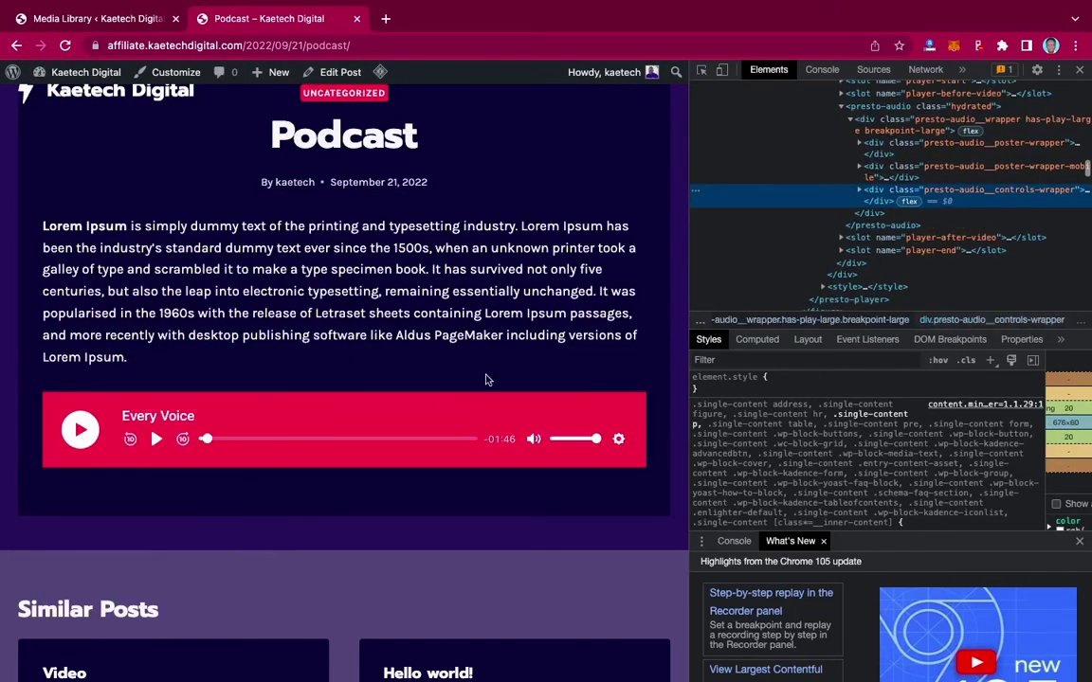
pyautogui.scroll(5, 886, 211)
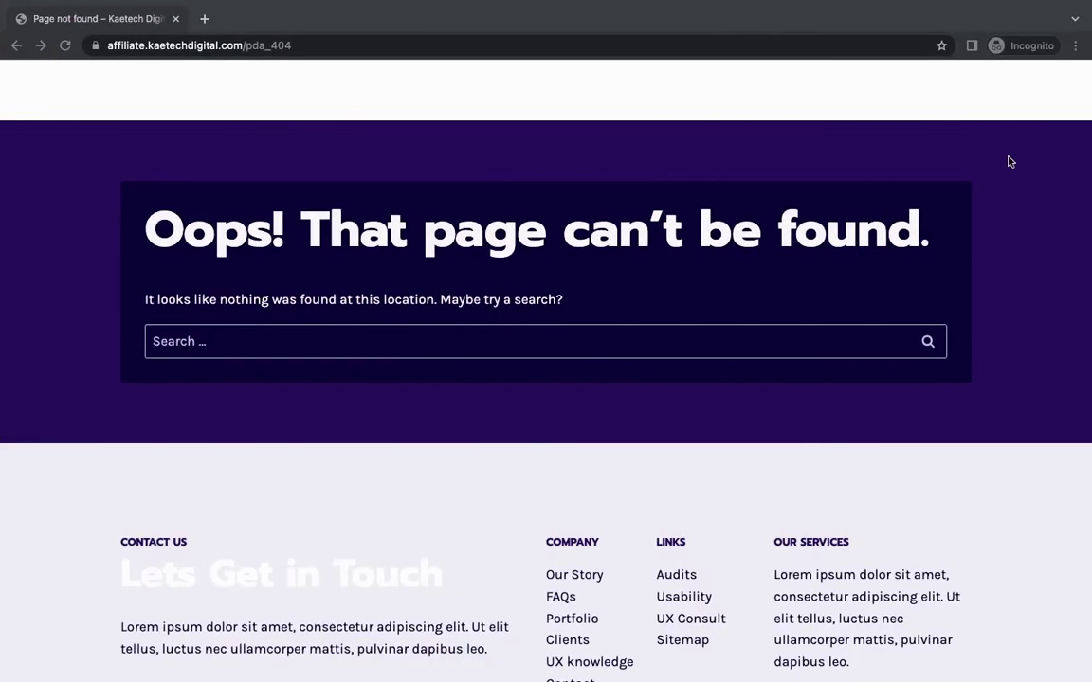
# Step: Retest the Every Voice MP3's direct URL in another incognito tab, close that tab and go back to the Podcast post
pyautogui.click(206, 19)
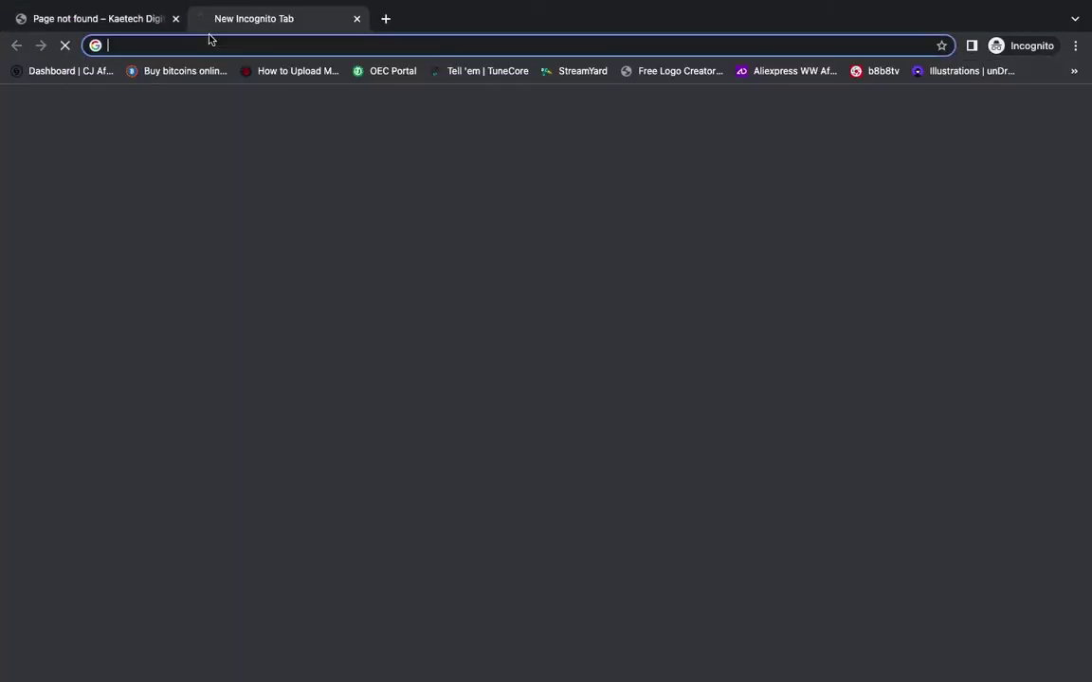
pyautogui.write('https://affiliate.kaetechdigital.com/wp-content/uploads/2022/09/Every-Voice-Jimmy-Fontanez_Media-Right-Productions.mp3')
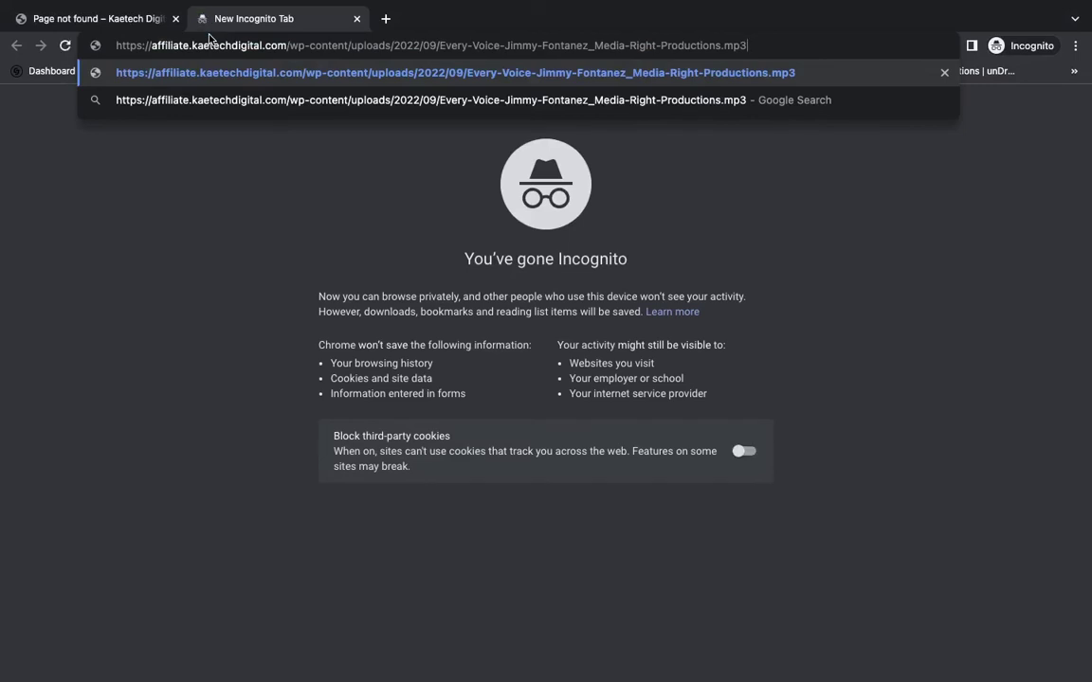
pyautogui.press('Return')
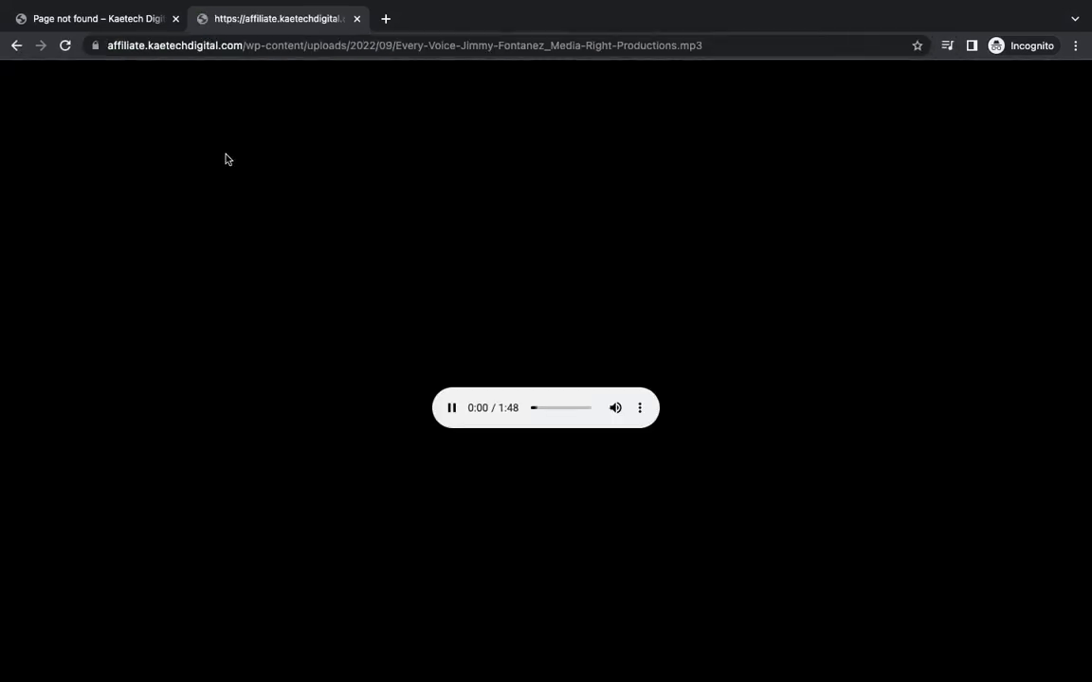
pyautogui.click(358, 19)
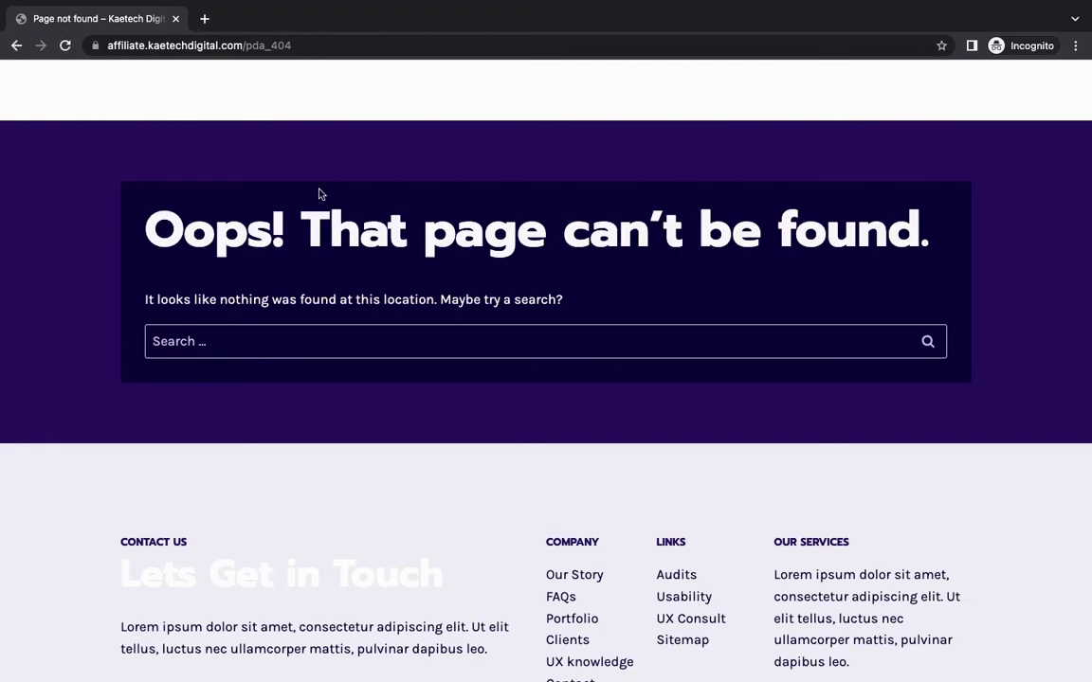
pyautogui.hotkey('ctrl', 'Left')
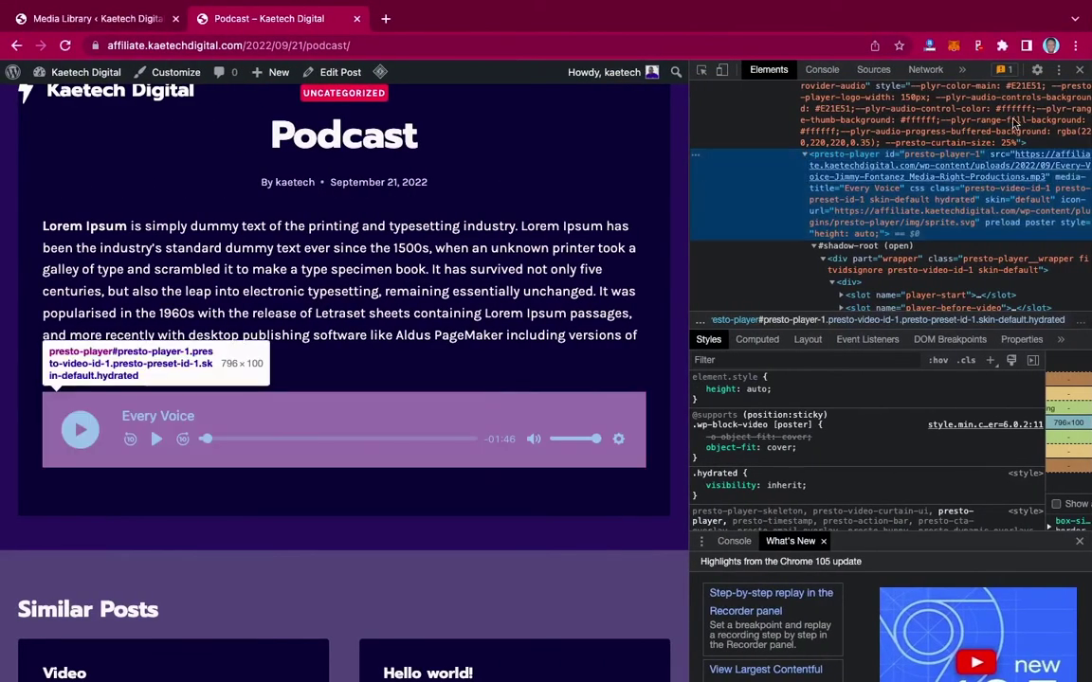
# Step: Close the developer tools, check the protected video and audio files in the media library, and return to the Podcast post
pyautogui.click(1079, 69)
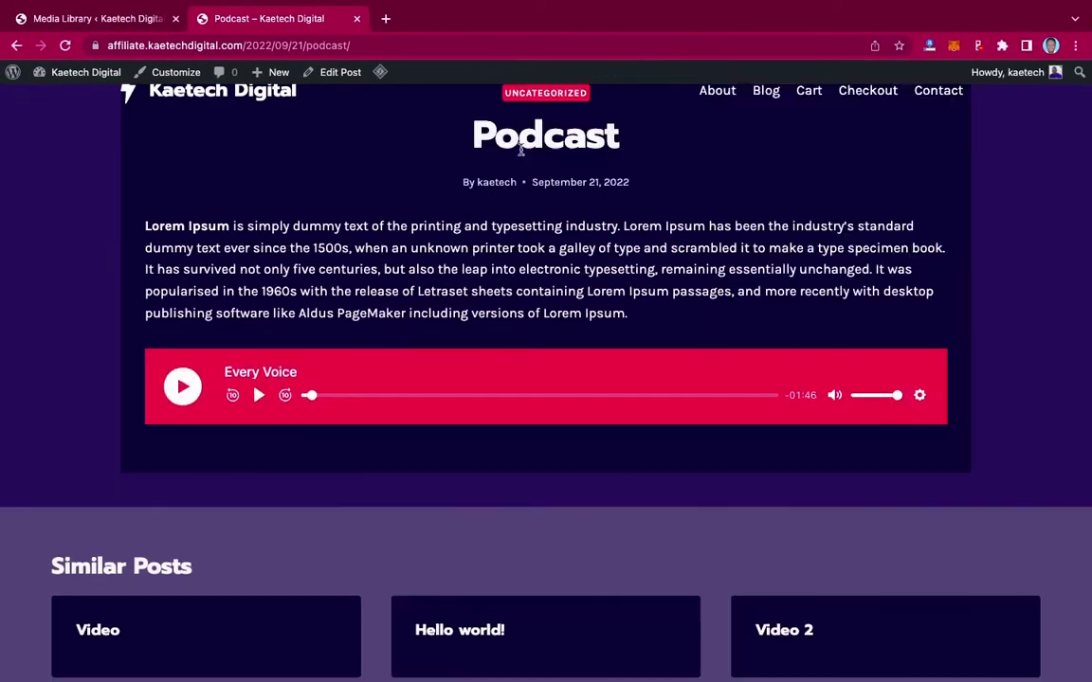
pyautogui.click(117, 19)
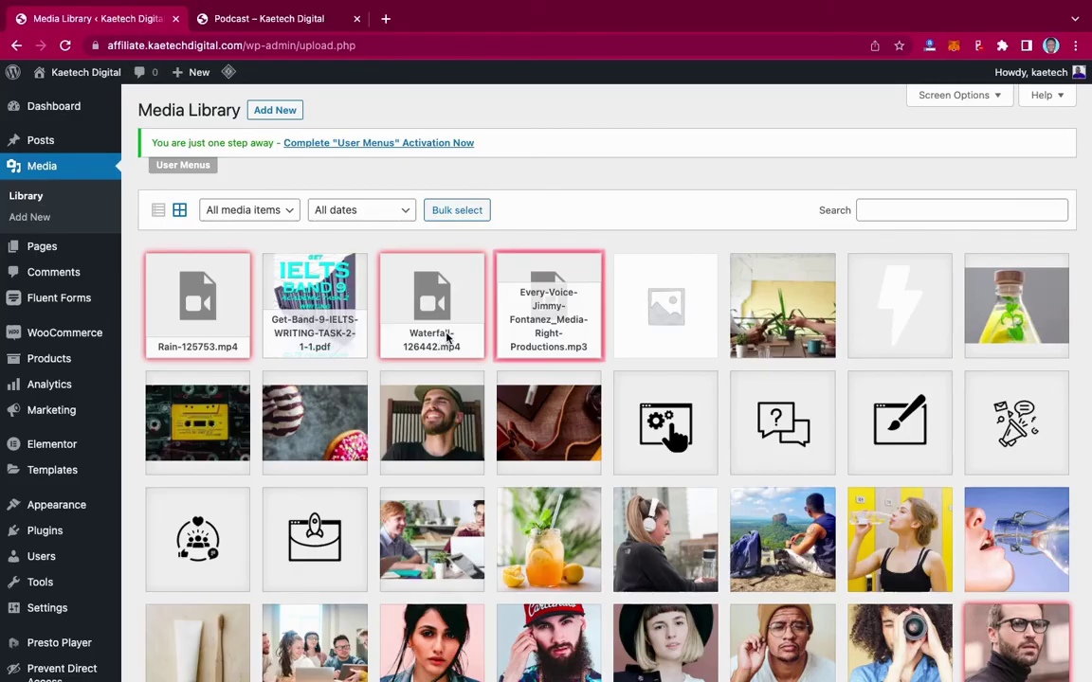
pyautogui.hotkey('ctrl', 'Tab')
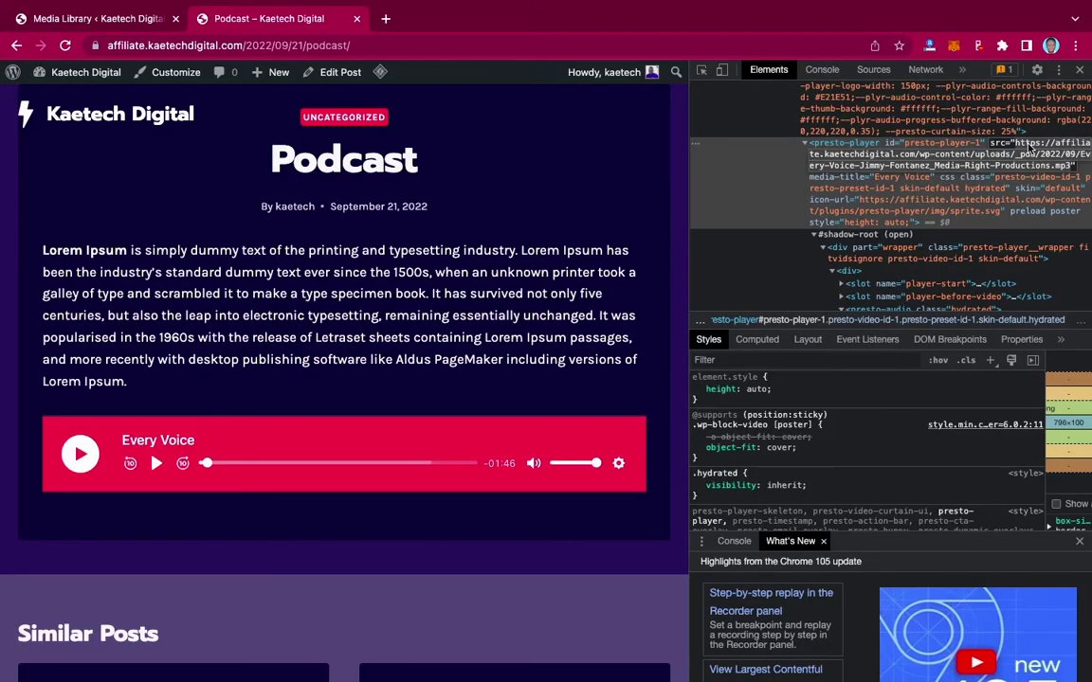
# Step: Load the Every Voice MP3's protected URL under /wp-content/uploads/_pda/2022/09/ in the incognito window, then close that window
pyautogui.hotkey('ctrl', 'Right')
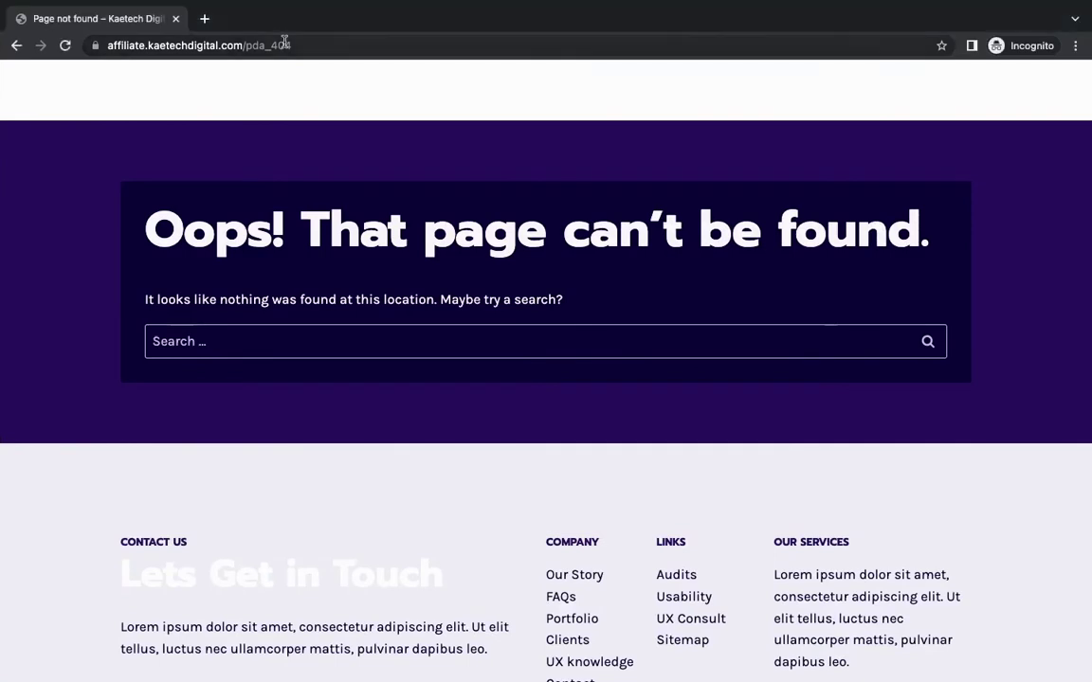
pyautogui.click(312, 48)
pyautogui.write('https://affiliate.kaetechdigital.com/wp-content/uploads/_pda/2022/09/Every-Voice-Jimmy-Fontanez_Media-Right-Productions.mp3')
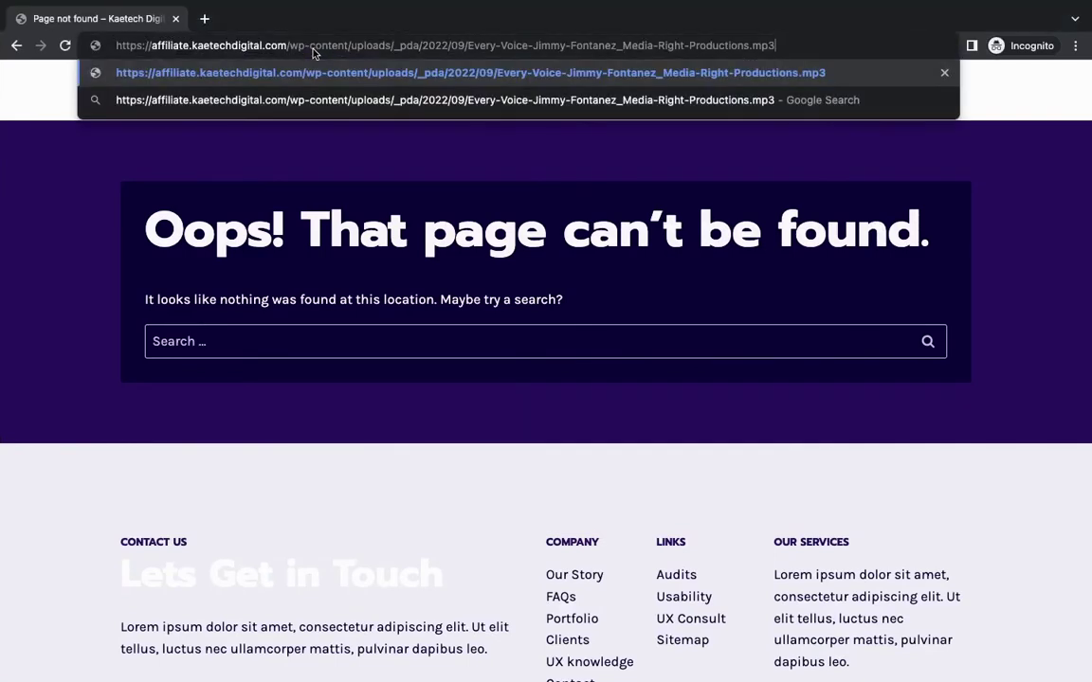
pyautogui.press('Return')
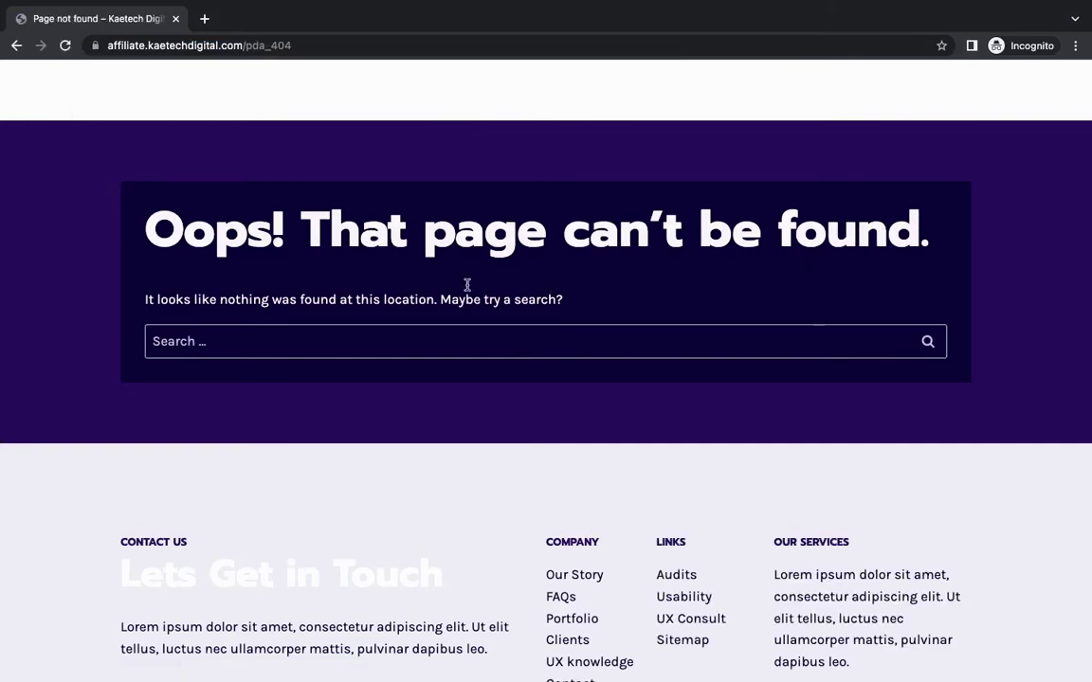
pyautogui.press('super+shift+w')
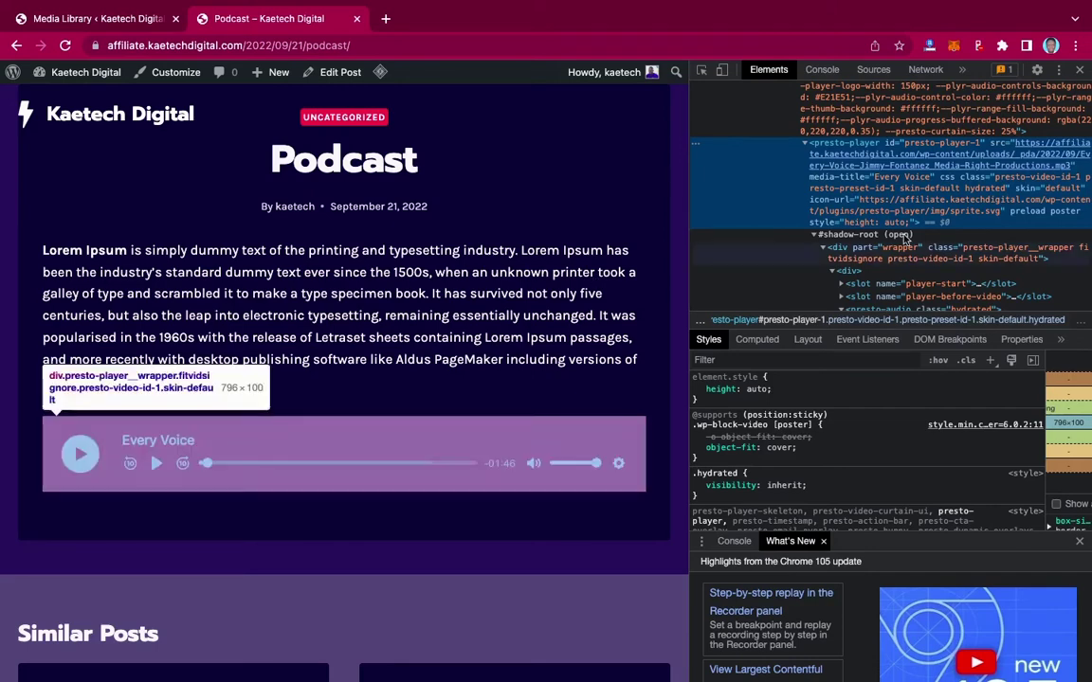
# Step: Close the developer tools on the Podcast post and open the Prevent Direct Access plugin's settings from the WordPress admin
pyautogui.click(1080, 72)
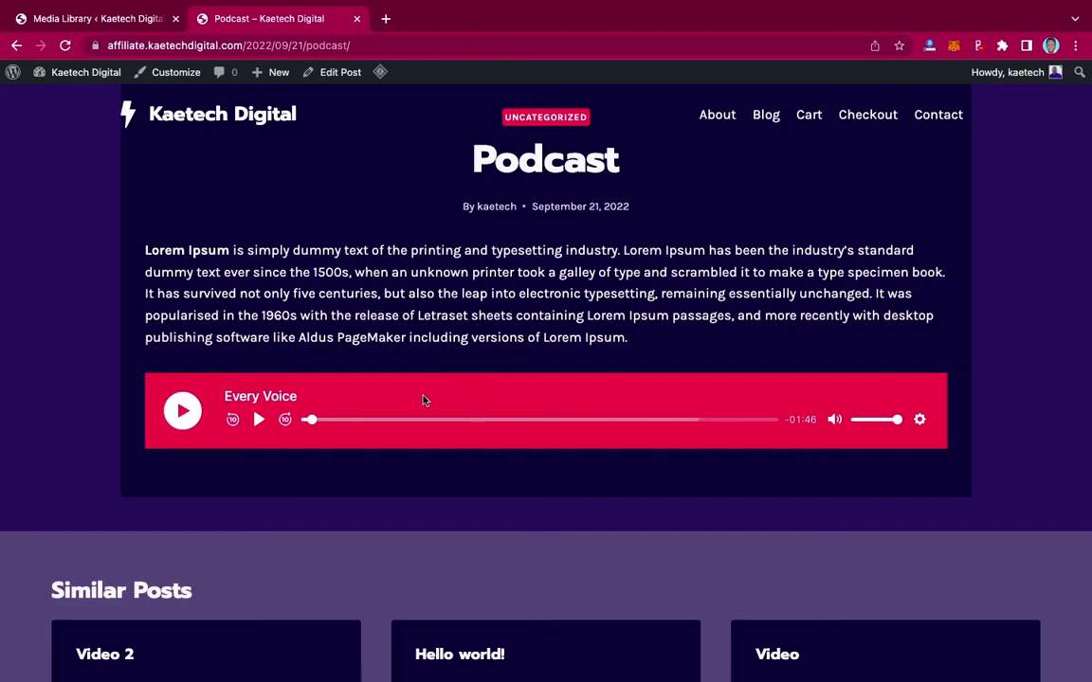
pyautogui.click(125, 21)
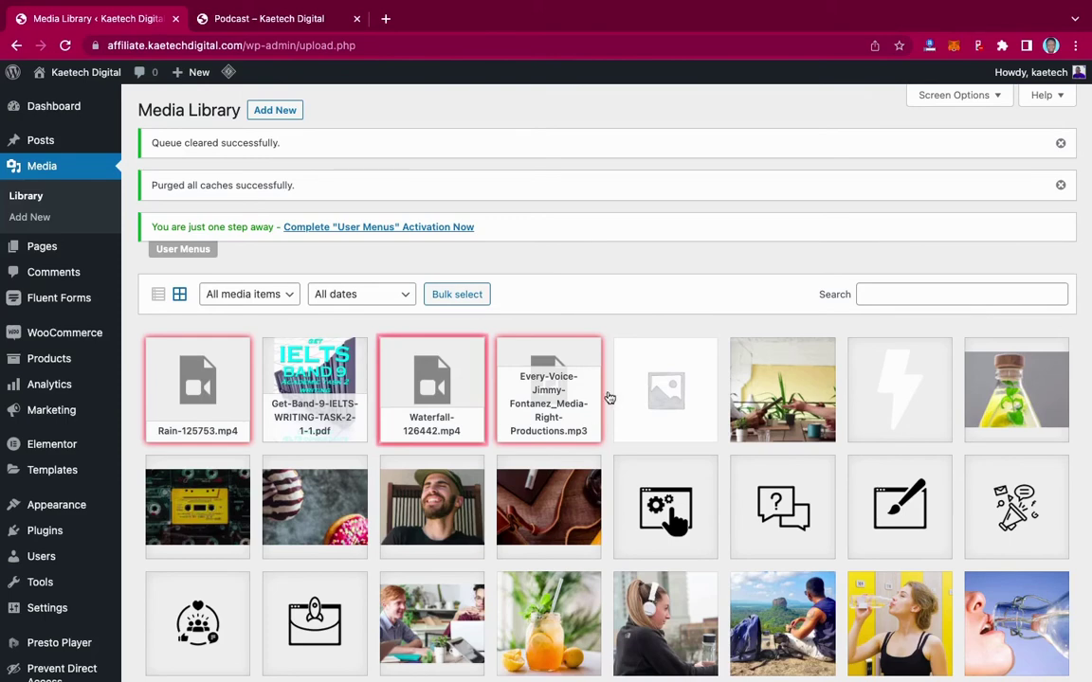
pyautogui.scroll(-2, 71, 503)
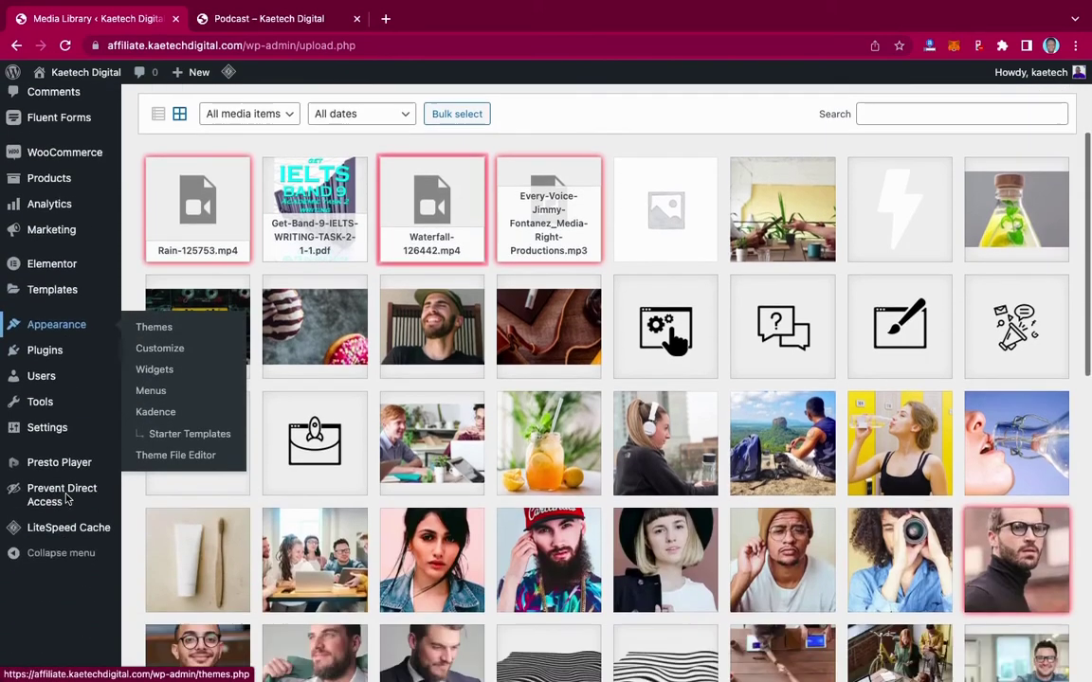
pyautogui.scroll(-2, 66, 474)
pyautogui.moveTo(85, 351)
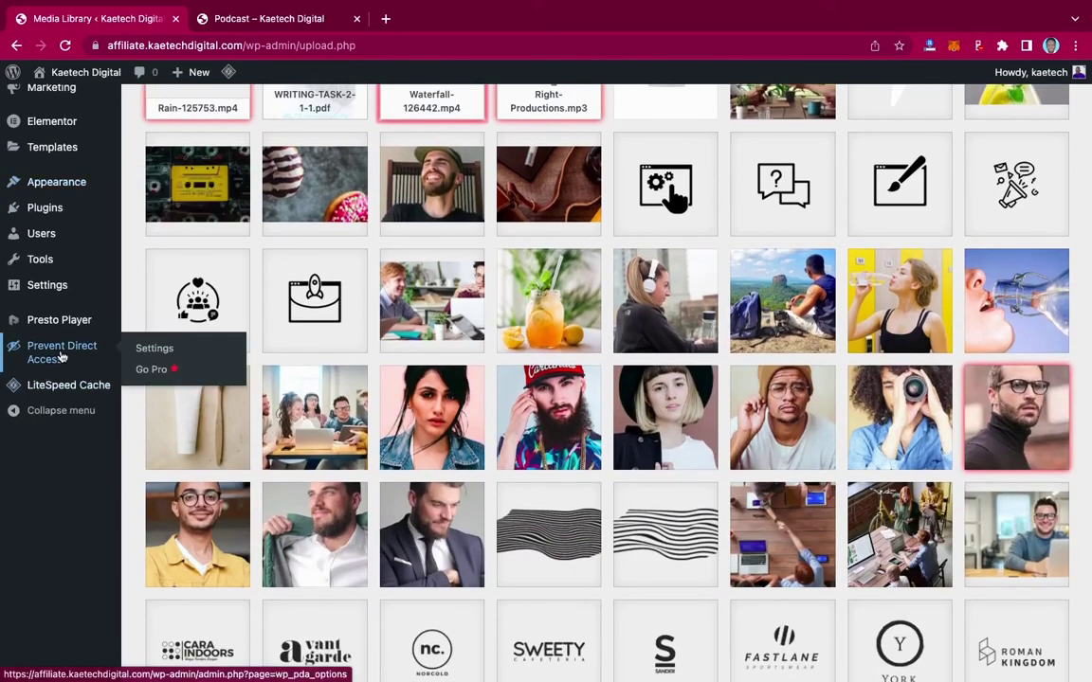
pyautogui.click(157, 349)
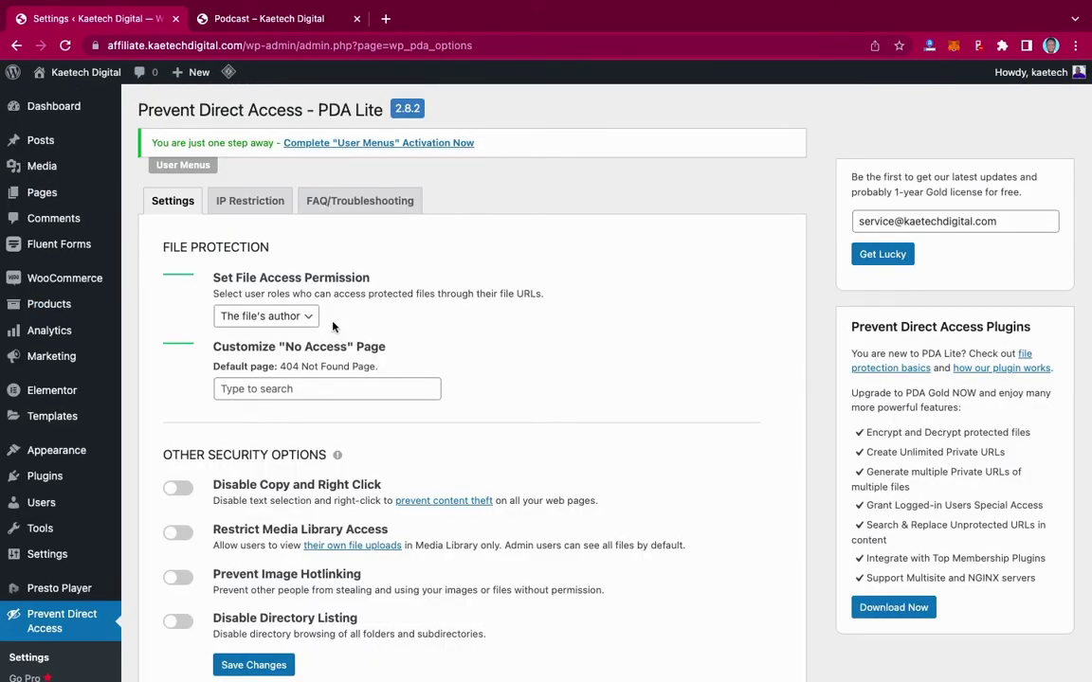
# Step: Enable Disable Copy and Right Click, Restrict Media Library Access, Prevent Image Hotlinking and Disable Directory Listing under Other Security Options
pyautogui.scroll(-2, 508, 429)
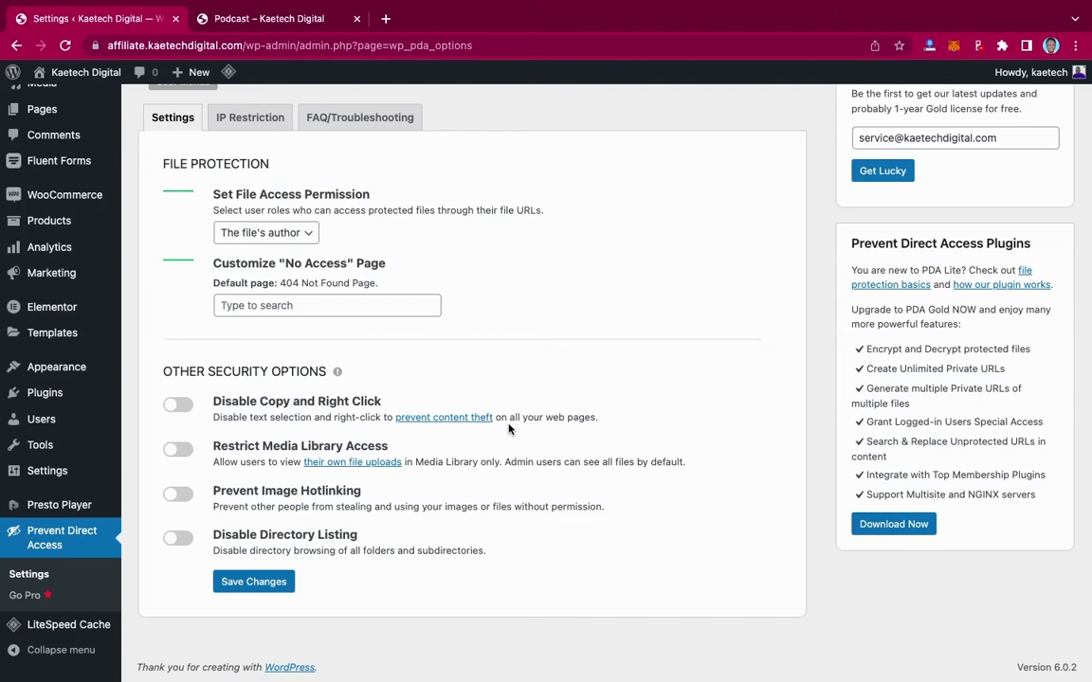
pyautogui.moveTo(338, 373)
pyautogui.click(181, 406)
pyautogui.click(182, 450)
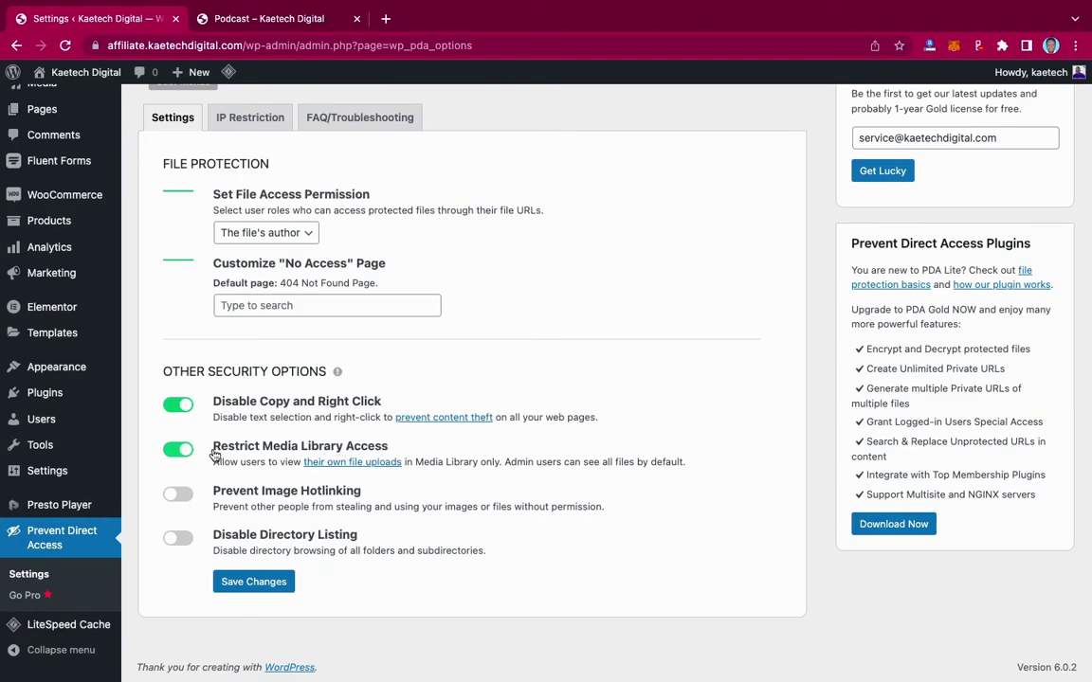
pyautogui.click(187, 494)
pyautogui.click(184, 542)
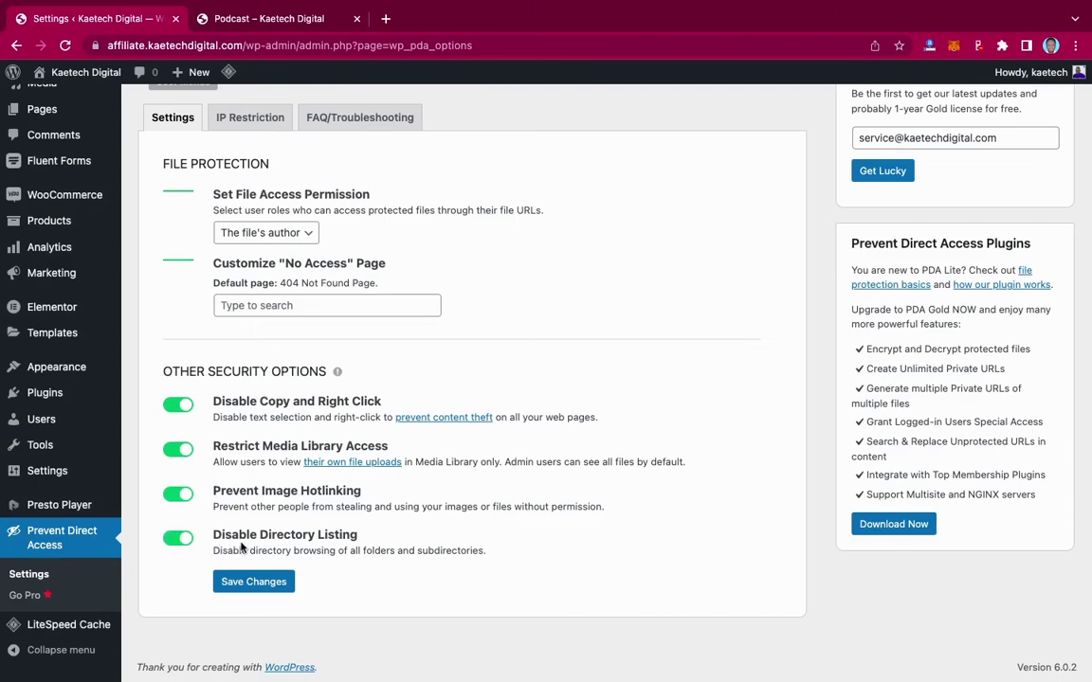
pyautogui.scroll(1, 265, 540)
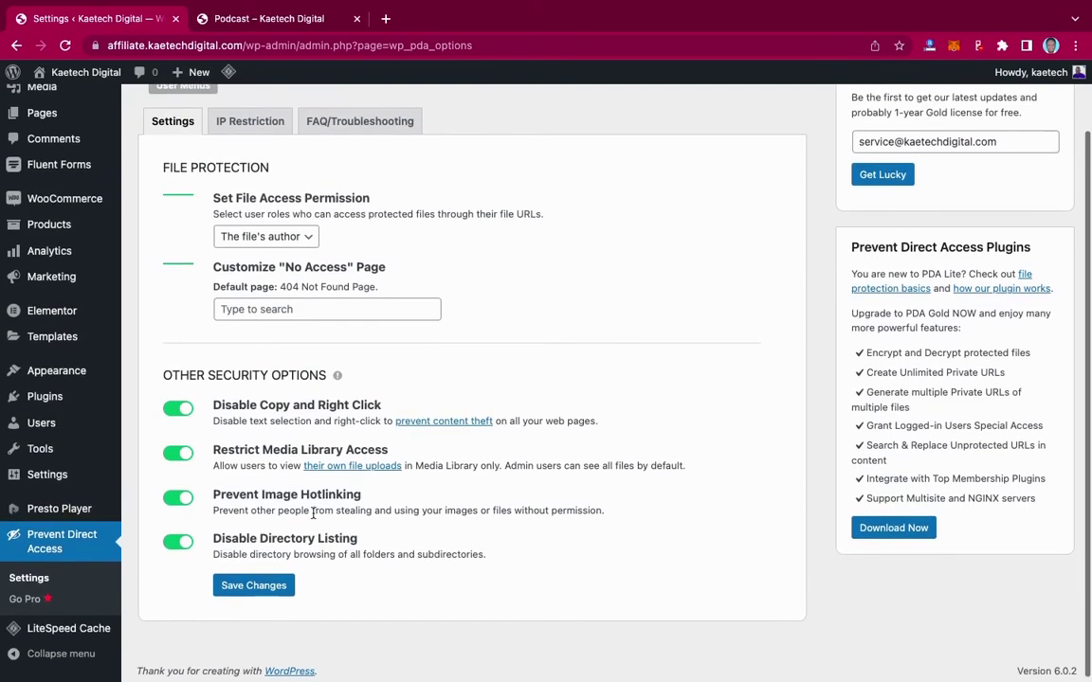
# Step: Save the Prevent Direct Access security settings and purge all LiteSpeed caches
pyautogui.click(266, 587)
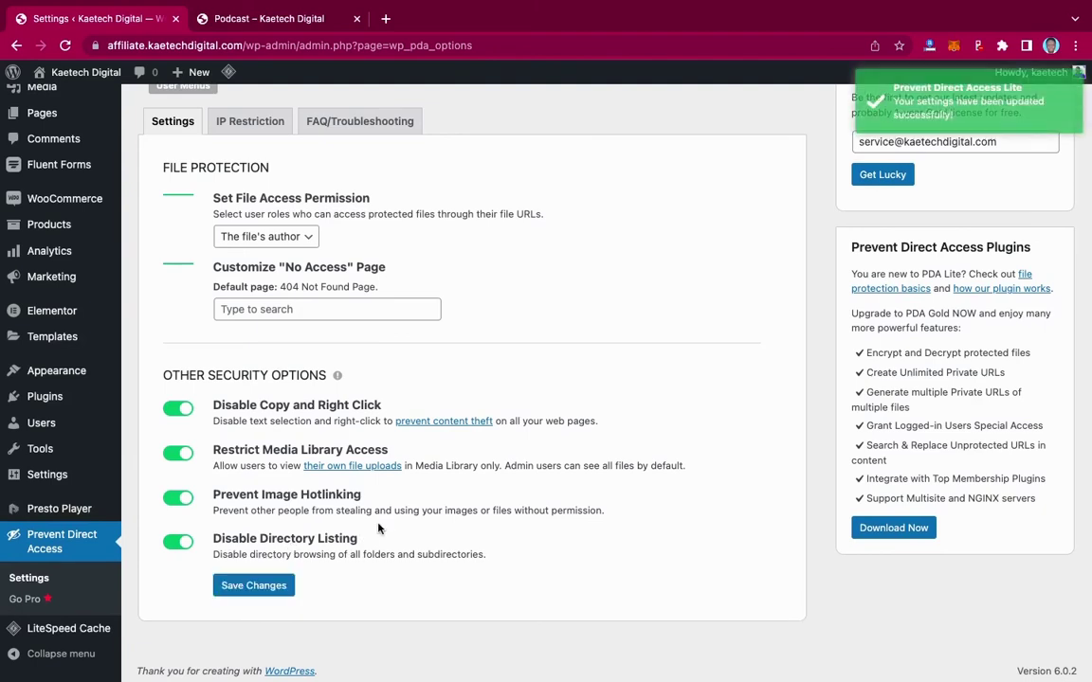
pyautogui.moveTo(229, 74)
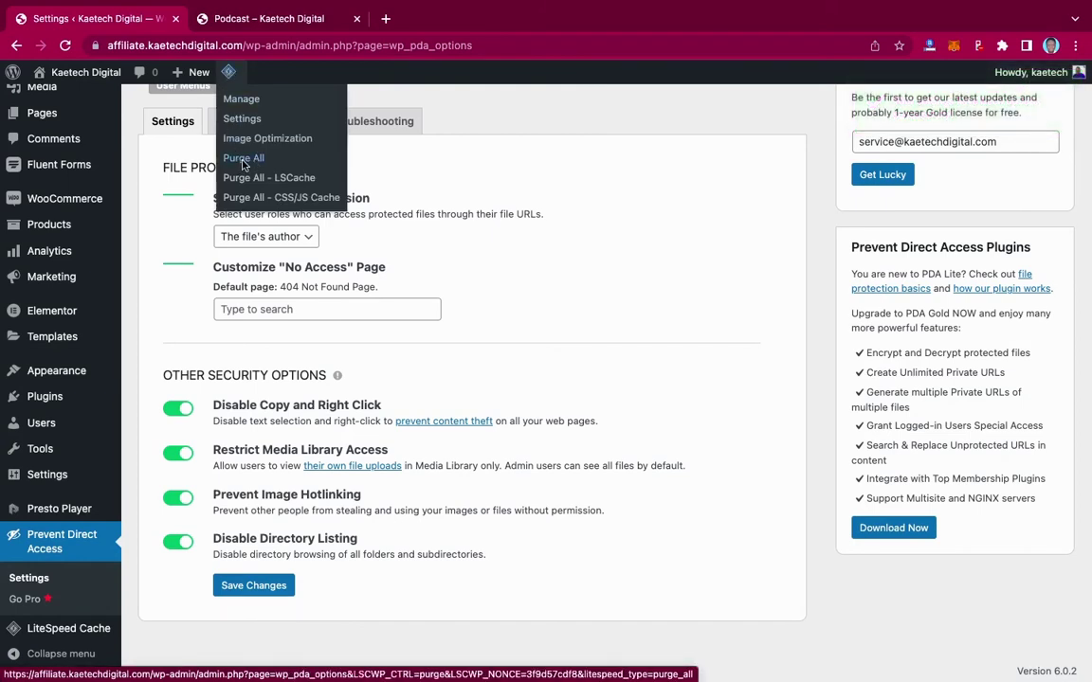
pyautogui.click(245, 158)
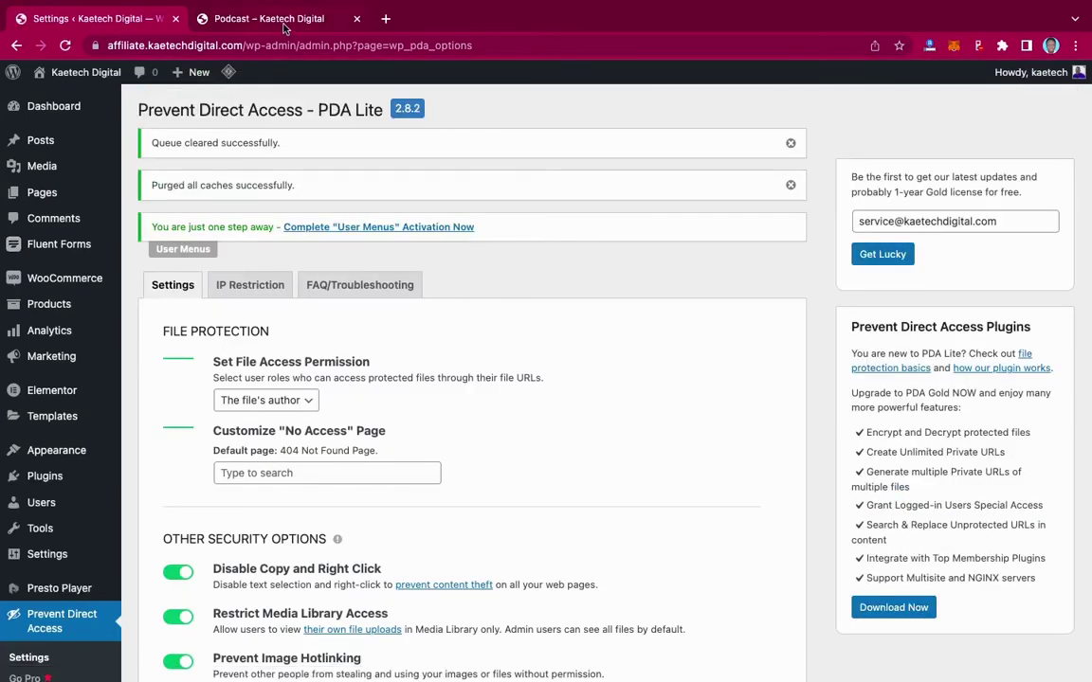
# Step: Return to the Podcast post and go from there to the Kaetech Digital homepage
pyautogui.click(284, 27)
pyautogui.moveTo(275, 72)
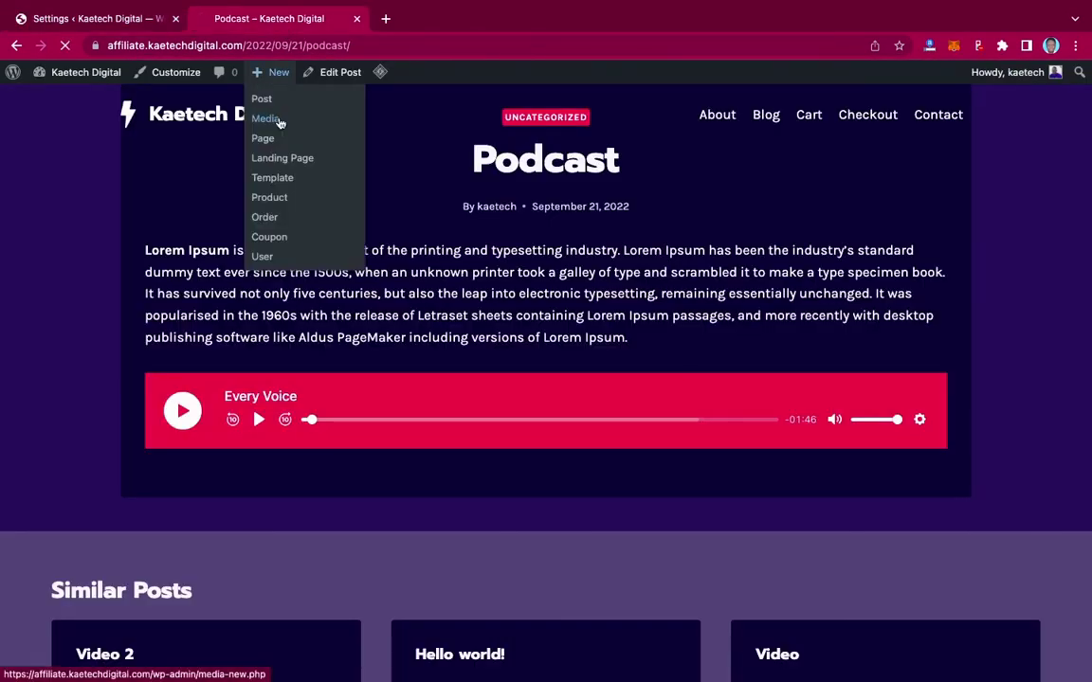
pyautogui.click(276, 120)
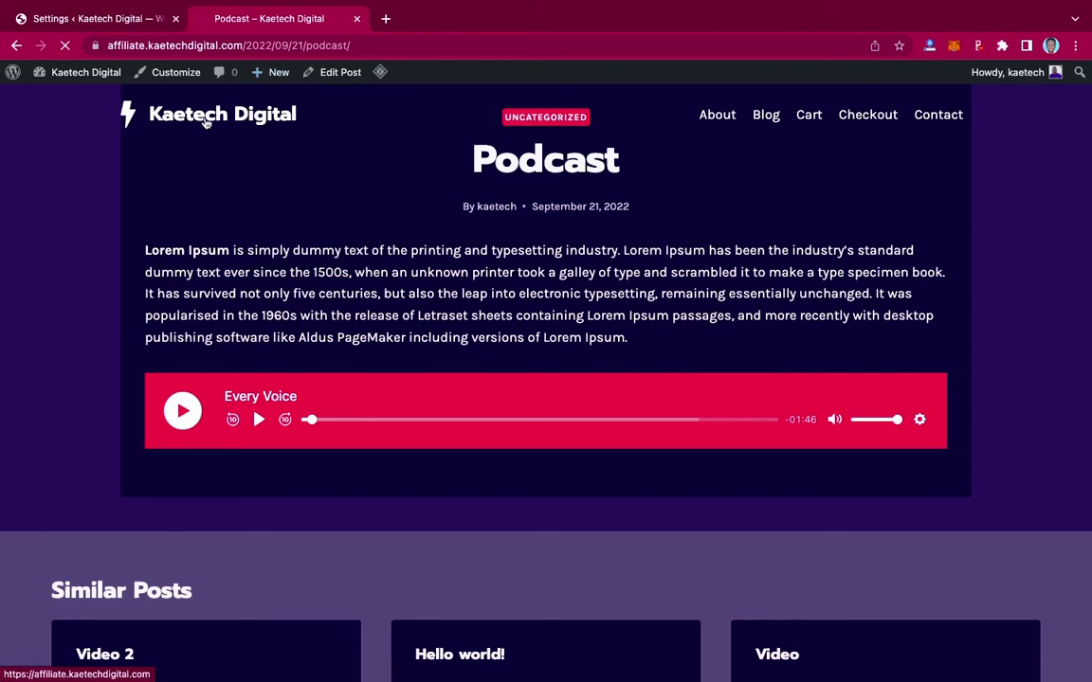
pyautogui.click(205, 122)
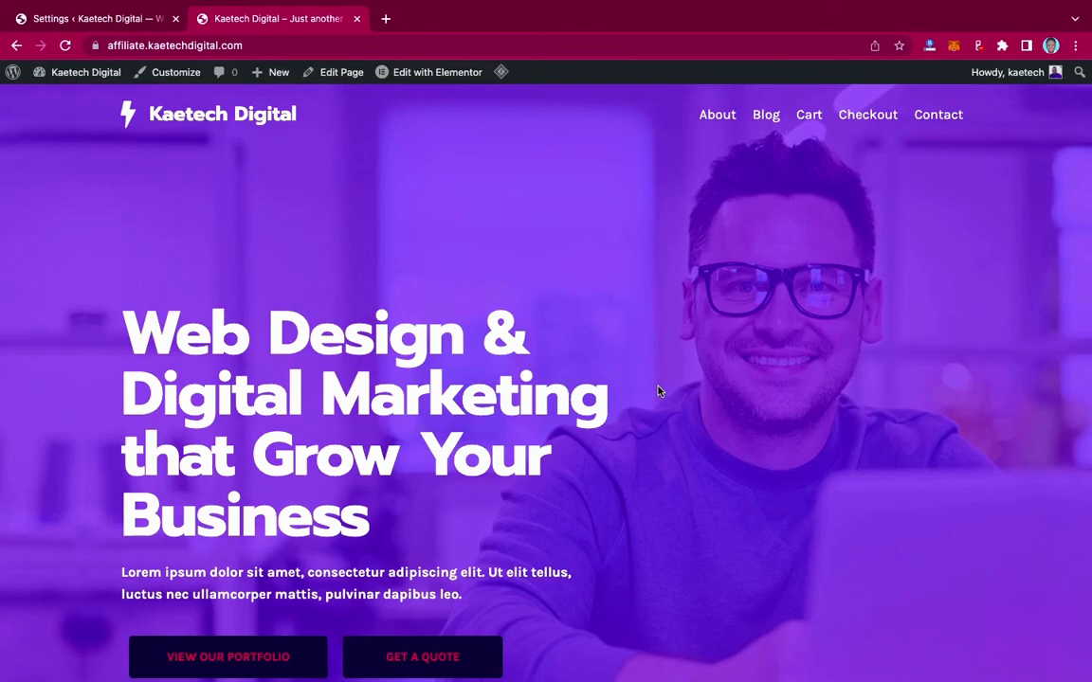
# Step: Test the context menu block twice on the homepage's About us paragraph, dismissing each alert
pyautogui.scroll(-10, 658, 392)
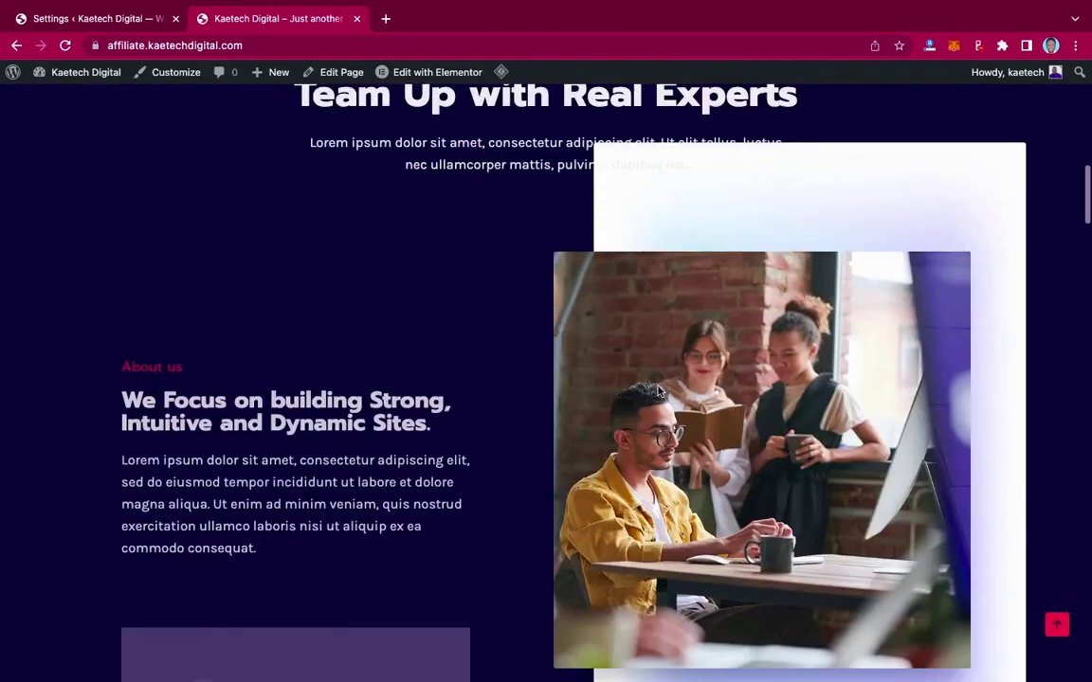
pyautogui.scroll(-3, 658, 392)
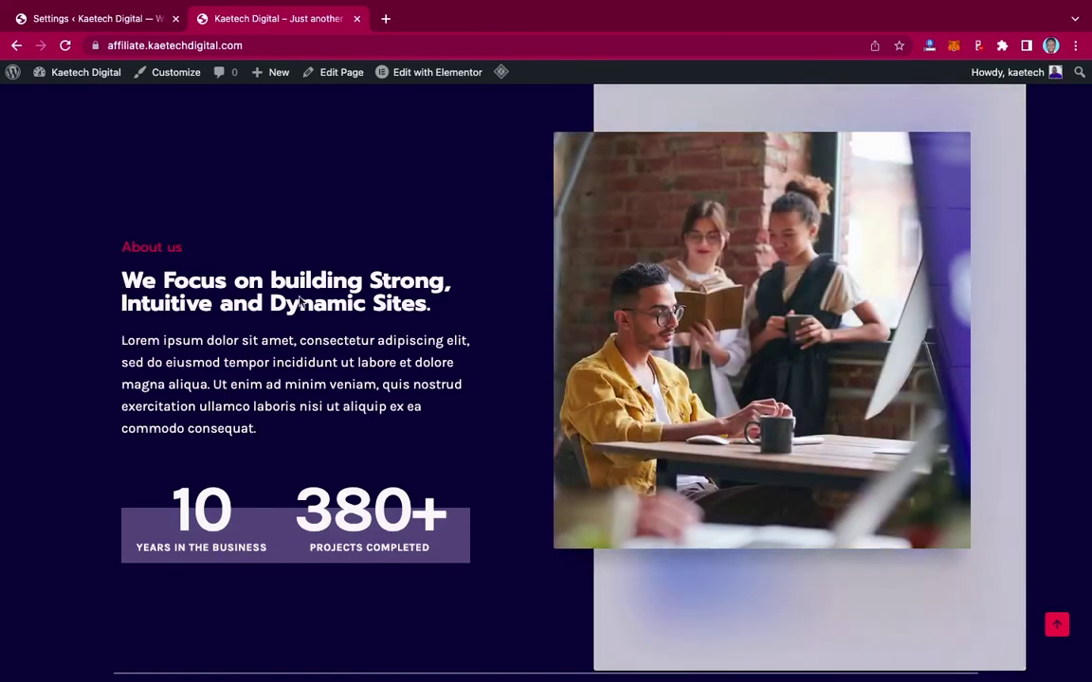
pyautogui.rightClick(241, 365)
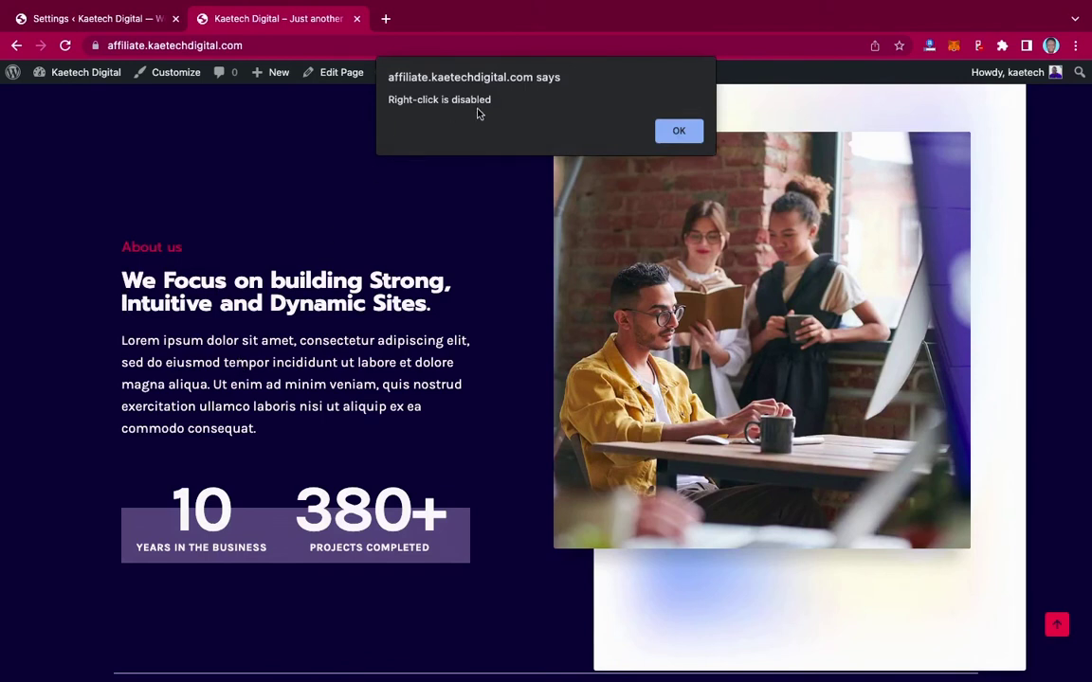
pyautogui.click(692, 135)
pyautogui.rightClick(346, 363)
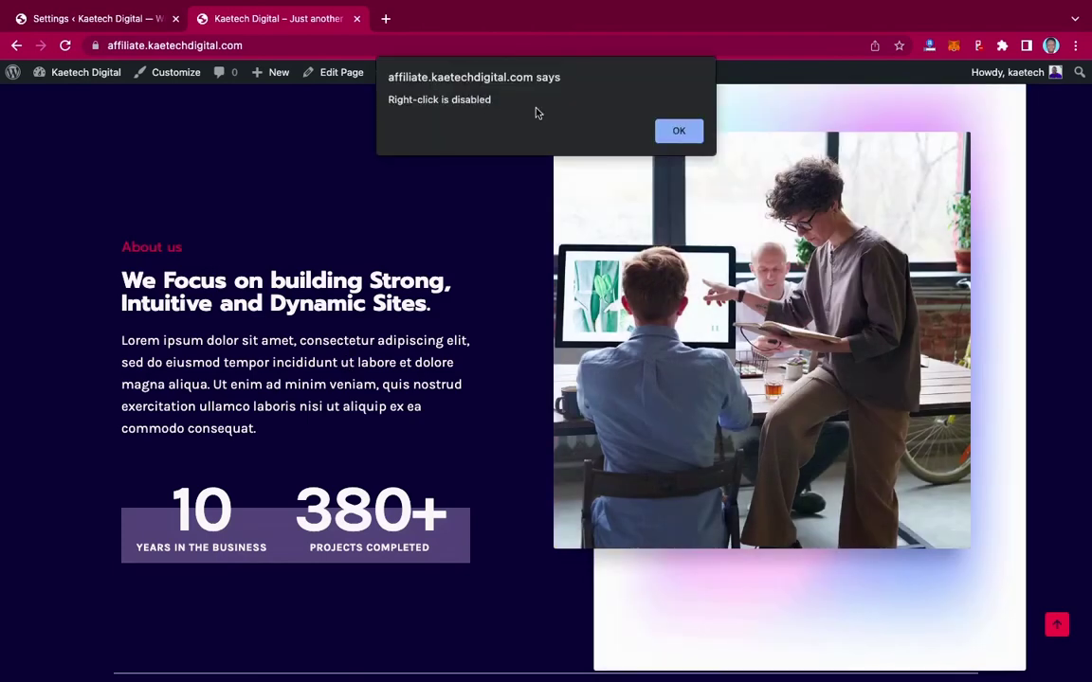
pyautogui.click(694, 134)
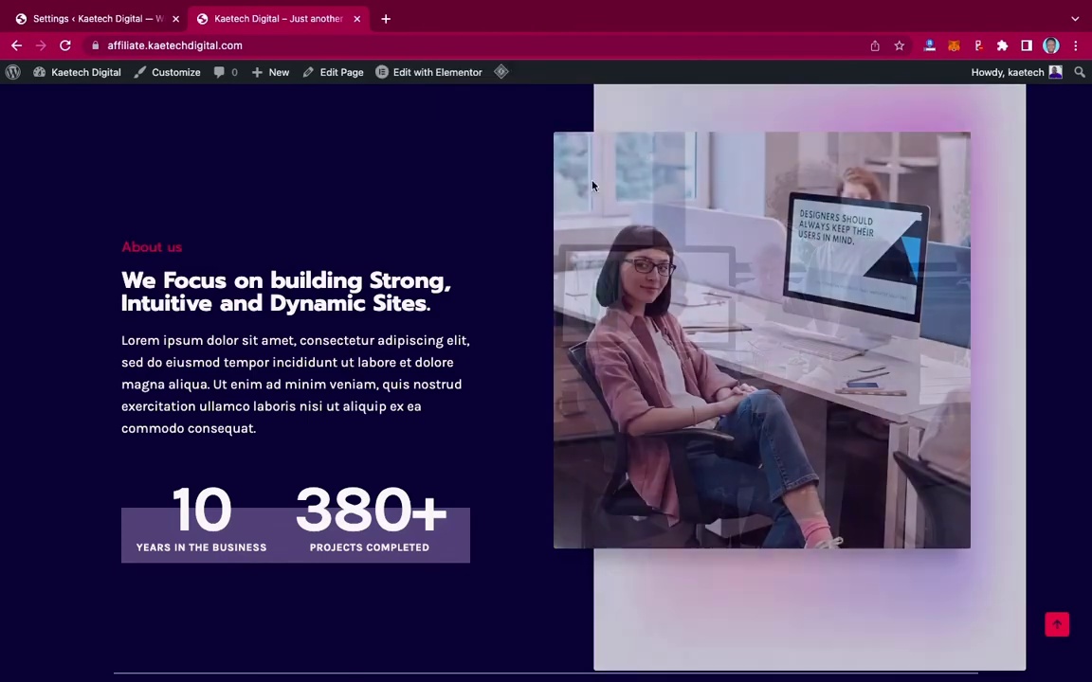
# Step: Test the context menu block on the Discovery & Audits text under Our Services, dismiss the alert and return to the homepage's hero section
pyautogui.scroll(-10, 488, 324)
pyautogui.scroll(2, 490, 319)
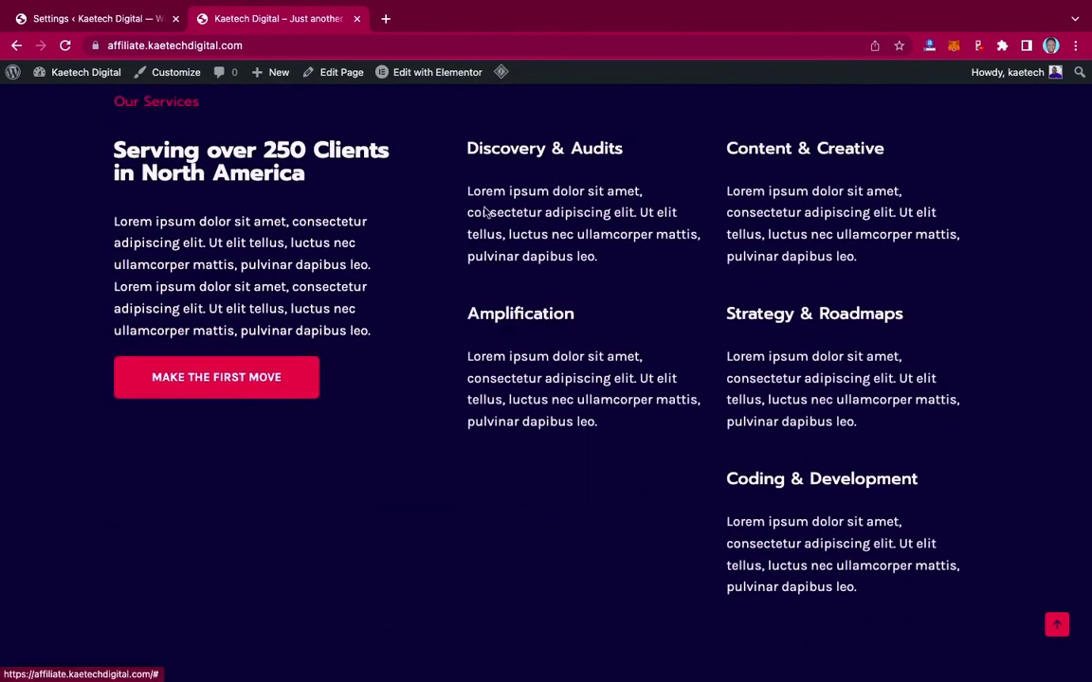
pyautogui.rightClick(611, 244)
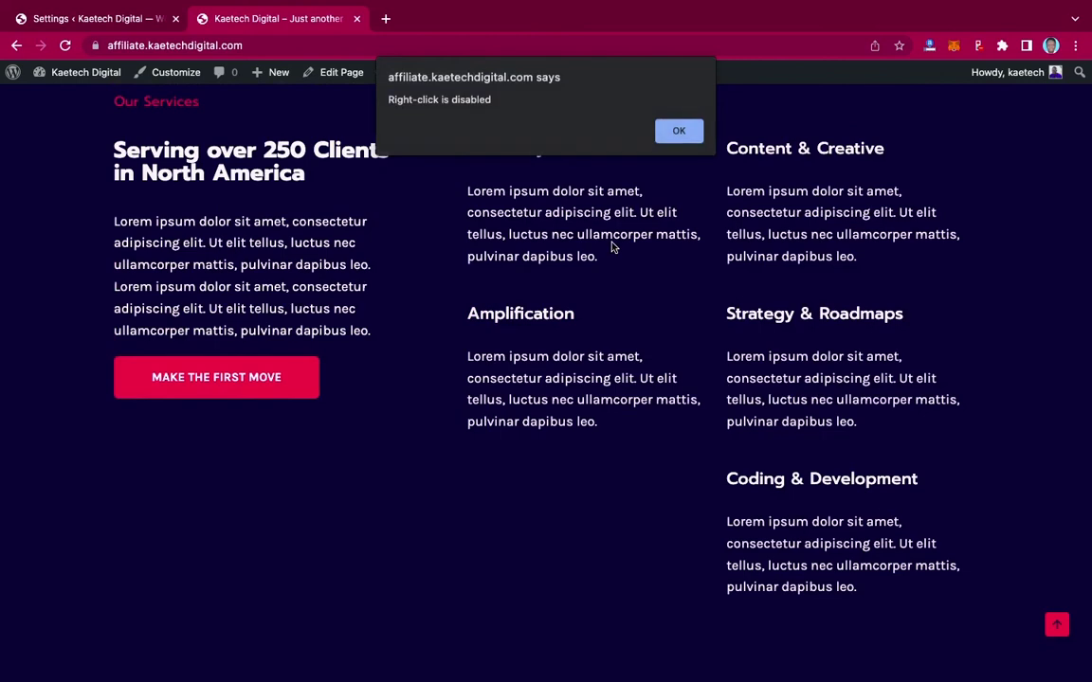
pyautogui.click(679, 130)
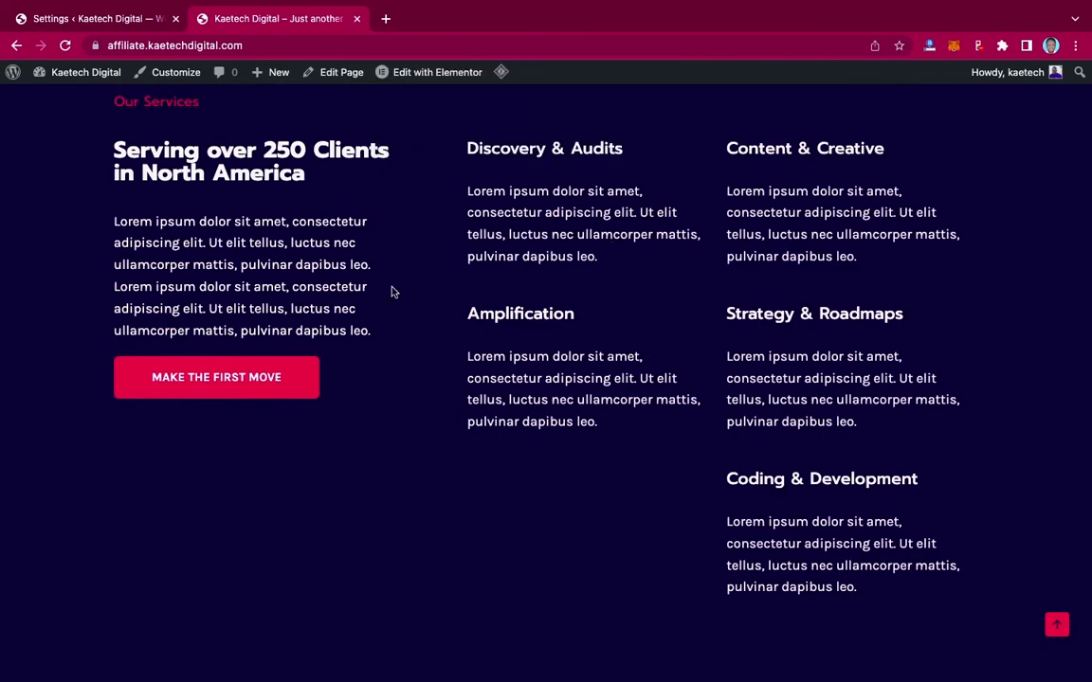
pyautogui.scroll(10, 393, 292)
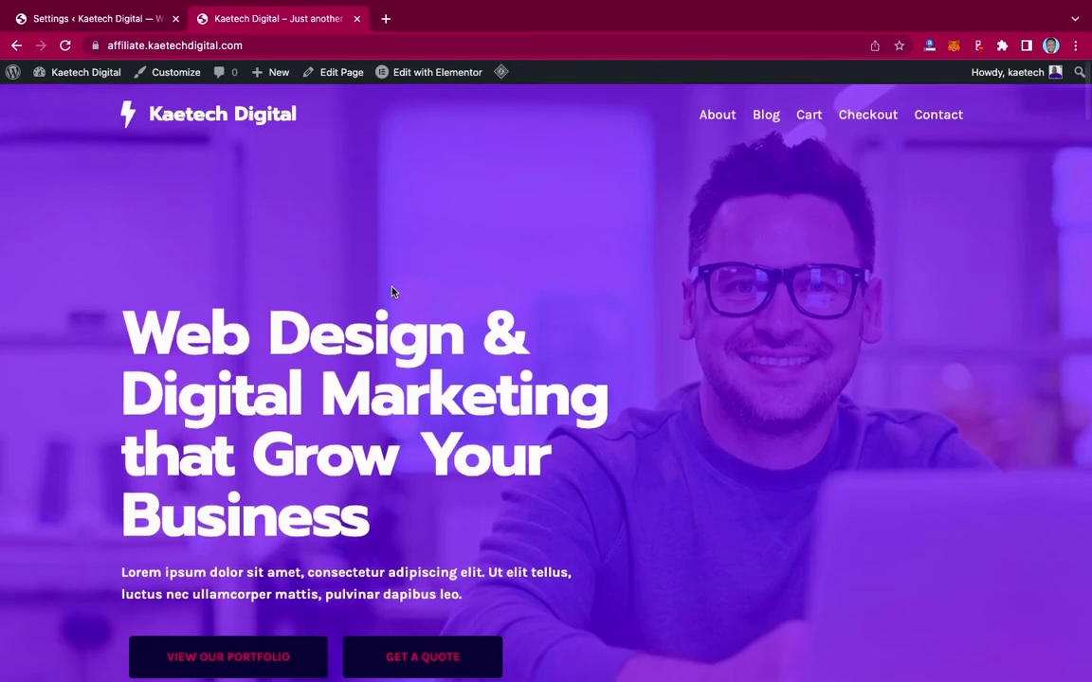